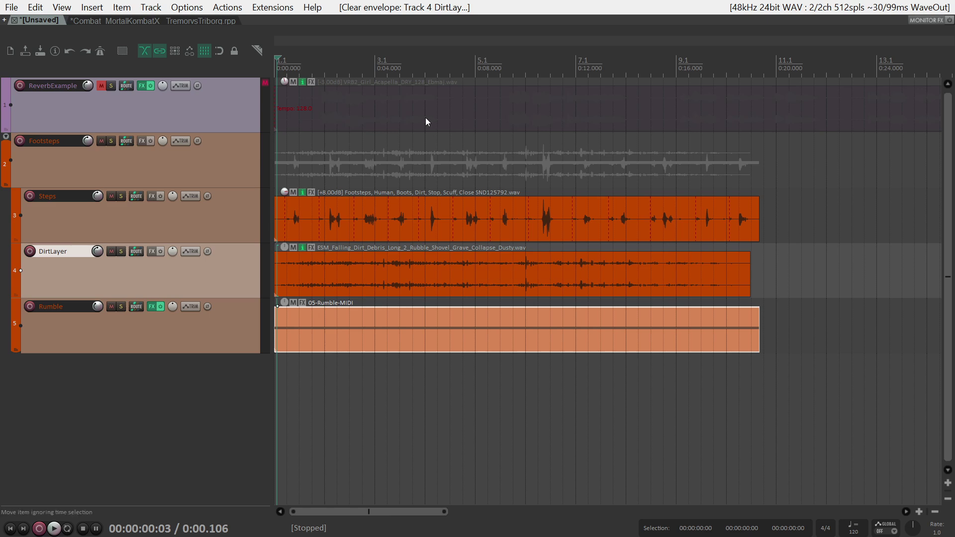
- Mute the Footsteps folder track and unmute the ReverbExample track, with the edit cursor placed just before the first vocal phrase
{"action": "left_click", "coordinate": [308, 99]}
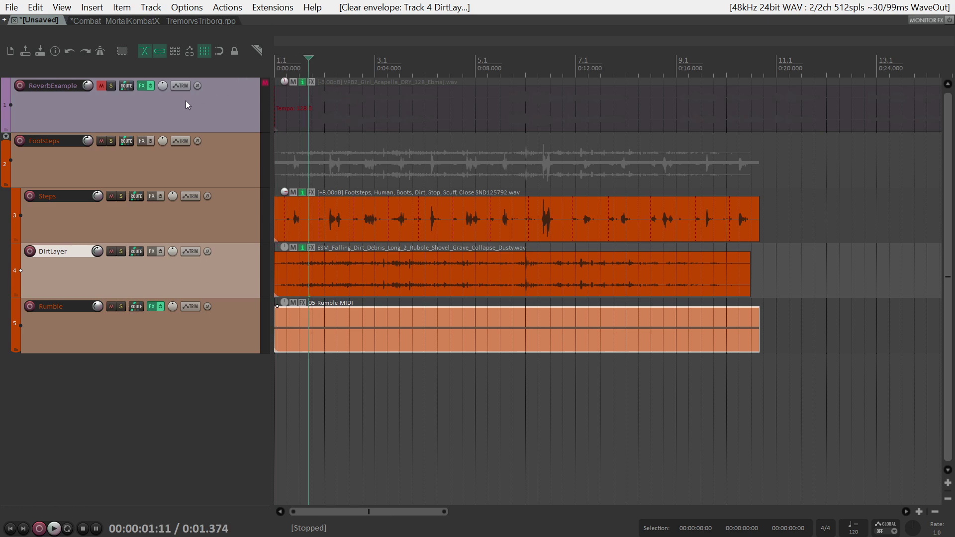
{"action": "left_click", "coordinate": [111, 141]}
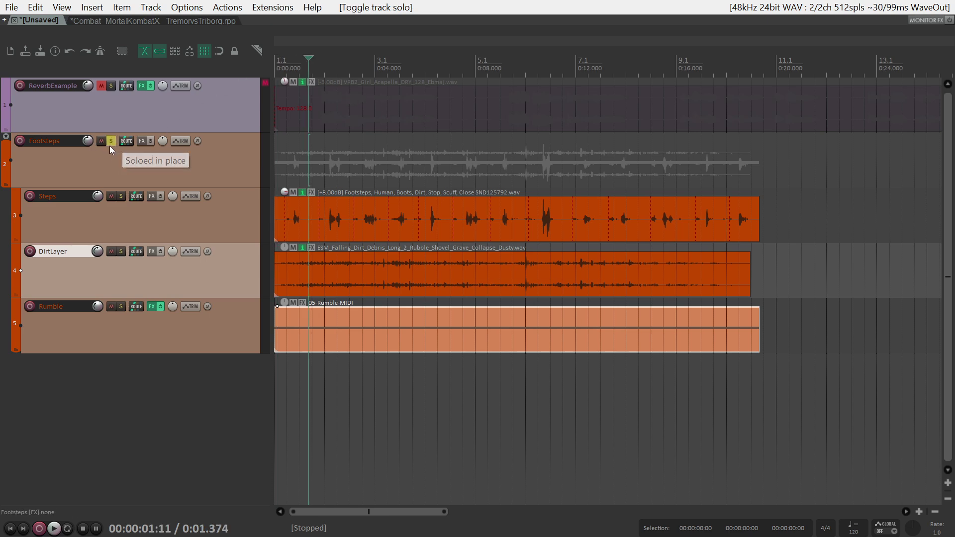
{"action": "left_click", "coordinate": [113, 141]}
{"action": "left_click", "coordinate": [101, 141]}
{"action": "left_click", "coordinate": [101, 85]}
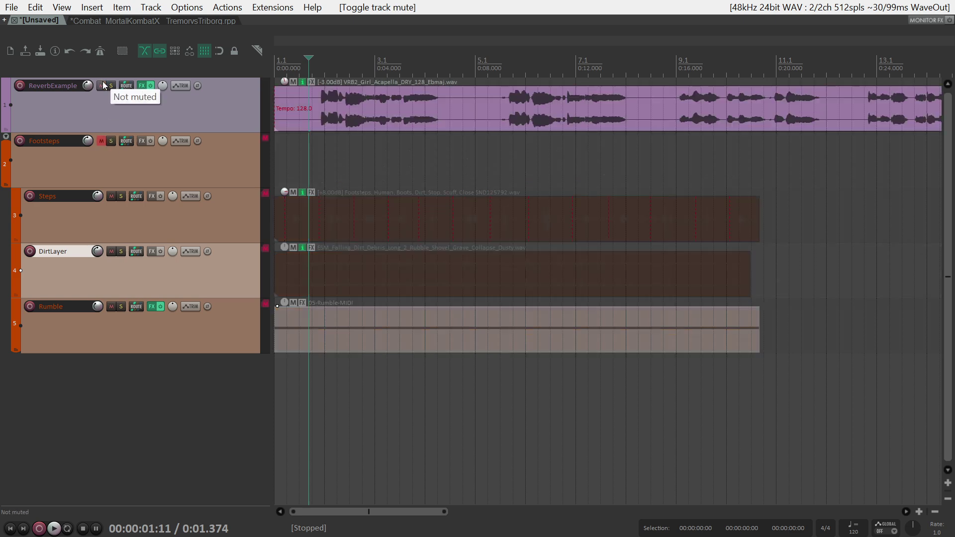
- Bypass the ReverbExample track's effects and play the first vocal phrase dry
{"action": "left_click", "coordinate": [150, 86]}
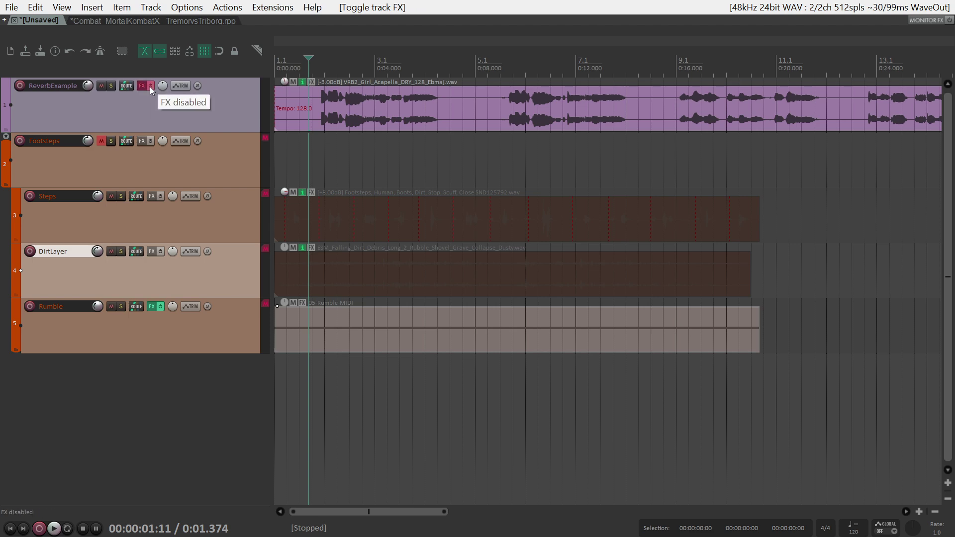
{"action": "key", "text": "space"}
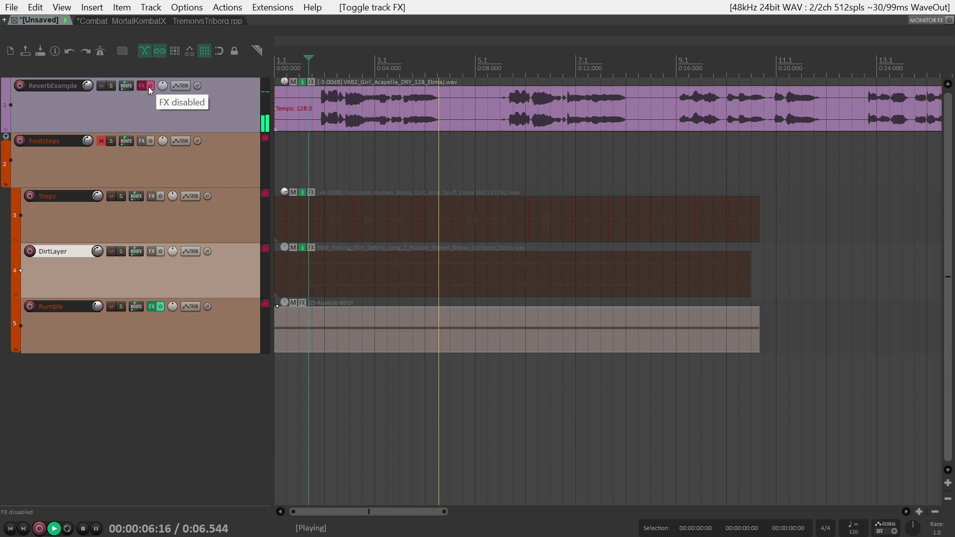
{"action": "key", "text": "space"}
- Re-enable the ReverbExample track's effects and open its effects chain with kHs Reverb
{"action": "left_click", "coordinate": [148, 87]}
{"action": "left_click", "coordinate": [137, 88]}
{"action": "left_click_drag", "start_coordinate": [452, 222], "coordinate": [335, 204]}
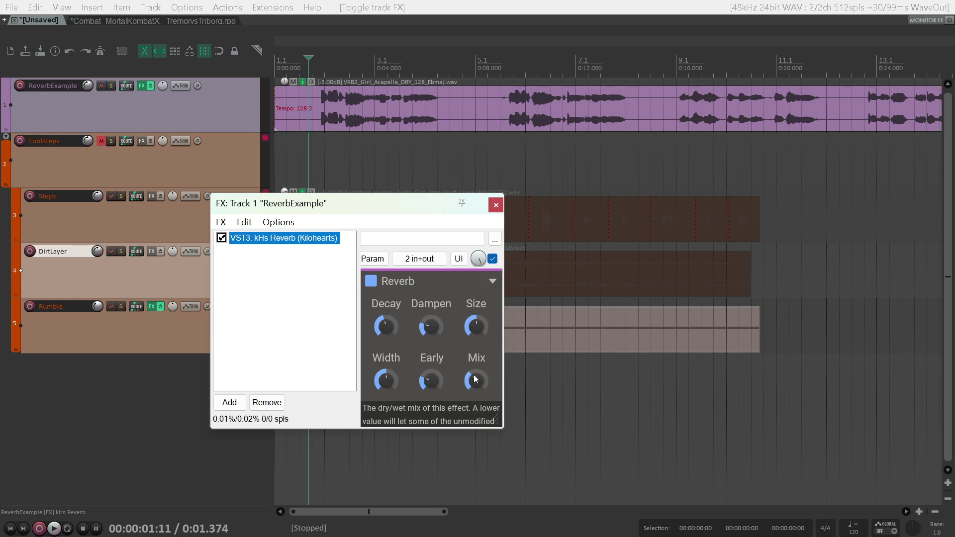
- Move the kHs Reverb Mix knob down and back up, and play the vocal phrase through the reverb
{"action": "left_click_drag", "start_coordinate": [479, 381], "coordinate": [479, 398]}
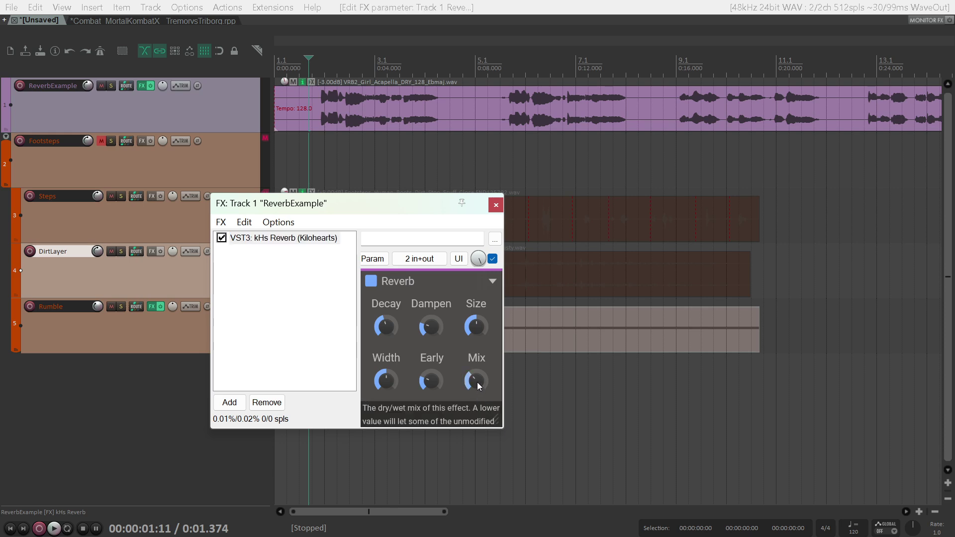
{"action": "mouse_move", "coordinate": [475, 389]}
{"action": "left_mouse_down"}
{"action": "mouse_move", "coordinate": [468, 400]}
{"action": "mouse_move", "coordinate": [477, 371]}
{"action": "left_mouse_up"}
{"action": "key", "text": "space"}
{"action": "scroll", "coordinate": [477, 395], "scroll_direction": "up", "scroll_amount": 3}
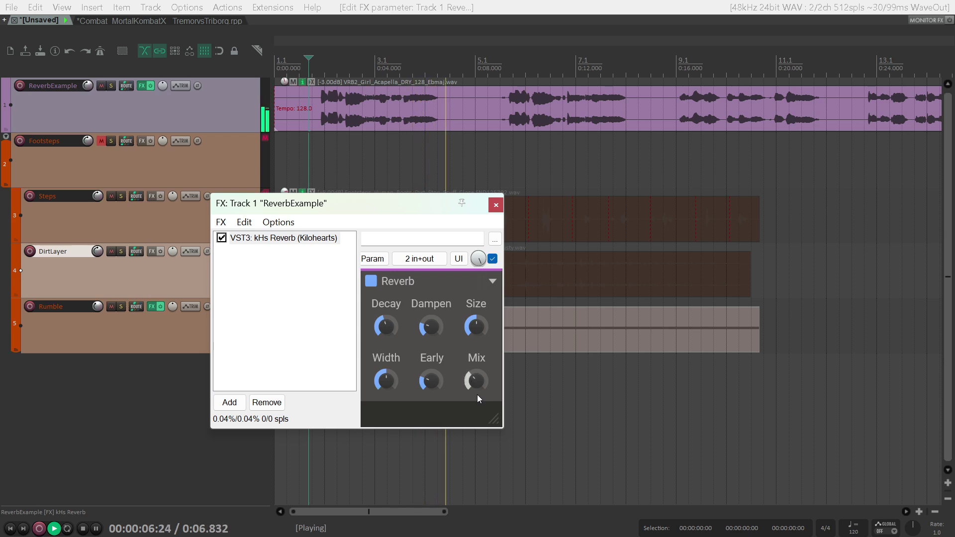
{"action": "key", "text": "space"}
- Widen the effects window and open the parameter modulation settings for the kHs Reverb Mix parameter
{"action": "left_click", "coordinate": [476, 396]}
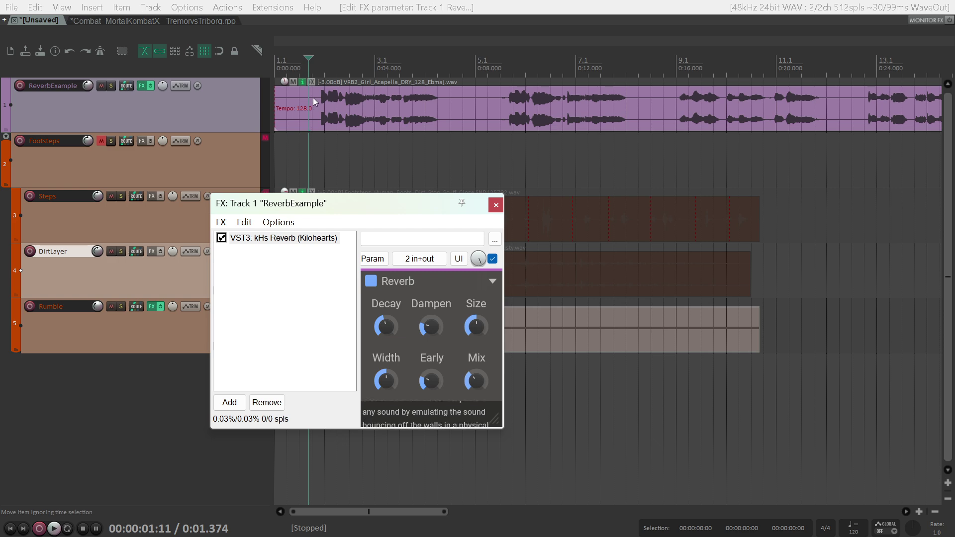
{"action": "mouse_move", "coordinate": [509, 347]}
{"action": "left_mouse_down"}
{"action": "mouse_move", "coordinate": [538, 347]}
{"action": "mouse_move", "coordinate": [523, 347]}
{"action": "left_mouse_up"}
{"action": "mouse_move", "coordinate": [467, 358]}
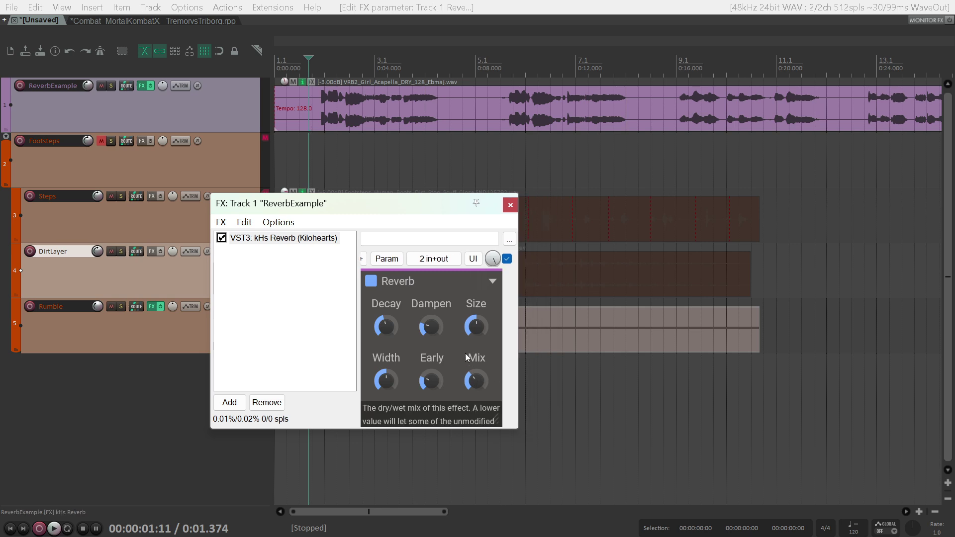
{"action": "left_click", "coordinate": [391, 264]}
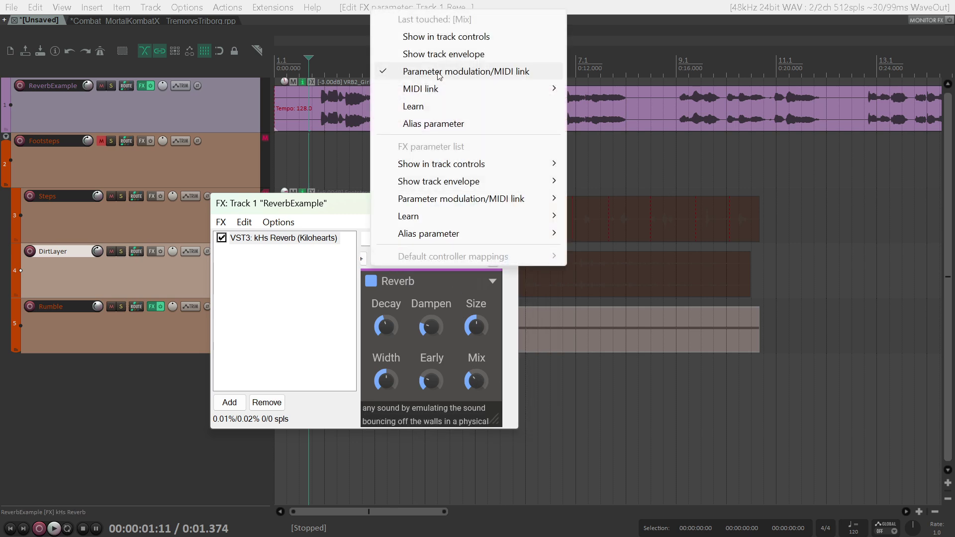
{"action": "left_click", "coordinate": [437, 73]}
- Turn off the audio control signal for Mix and play the vocal with a constant reverb amount
{"action": "left_click", "coordinate": [404, 243]}
{"action": "key", "text": "space"}
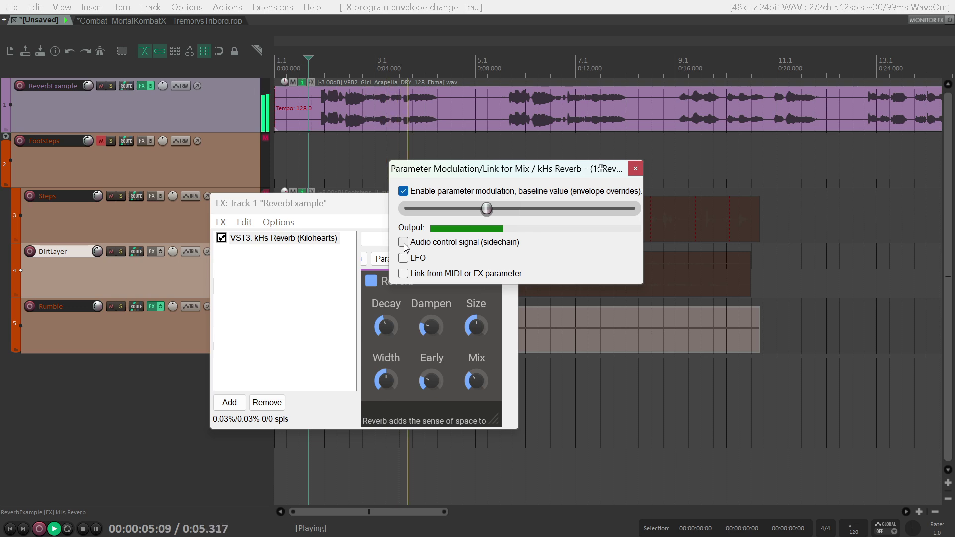
{"action": "key", "text": "space"}
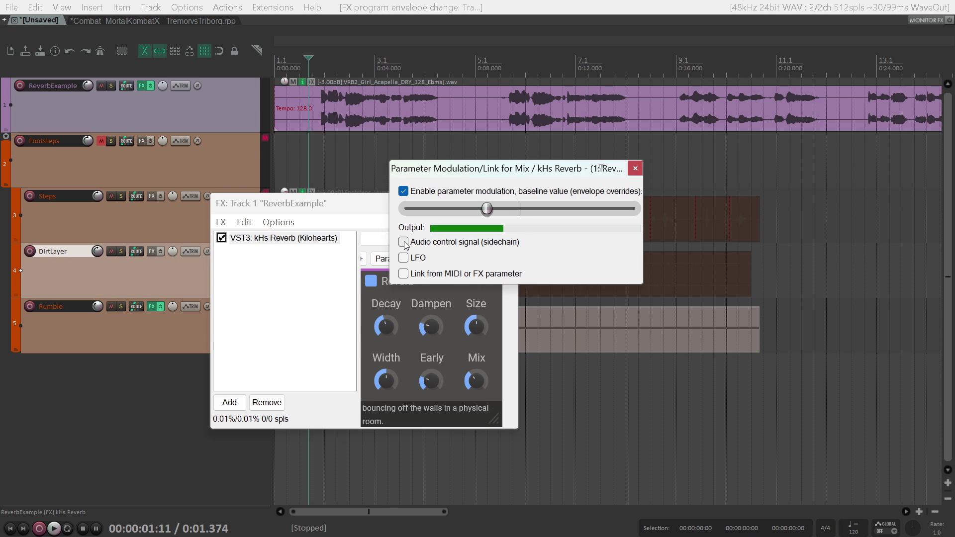
- Enable the audio control signal (sidechain) modulation for the reverb Mix and play the vocal with it
{"action": "left_click", "coordinate": [403, 243]}
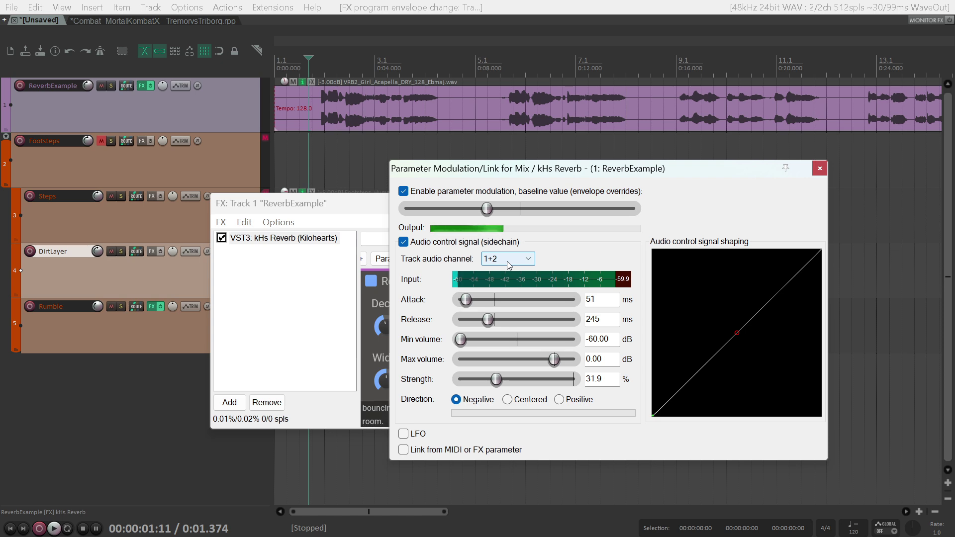
{"action": "key", "text": "space"}
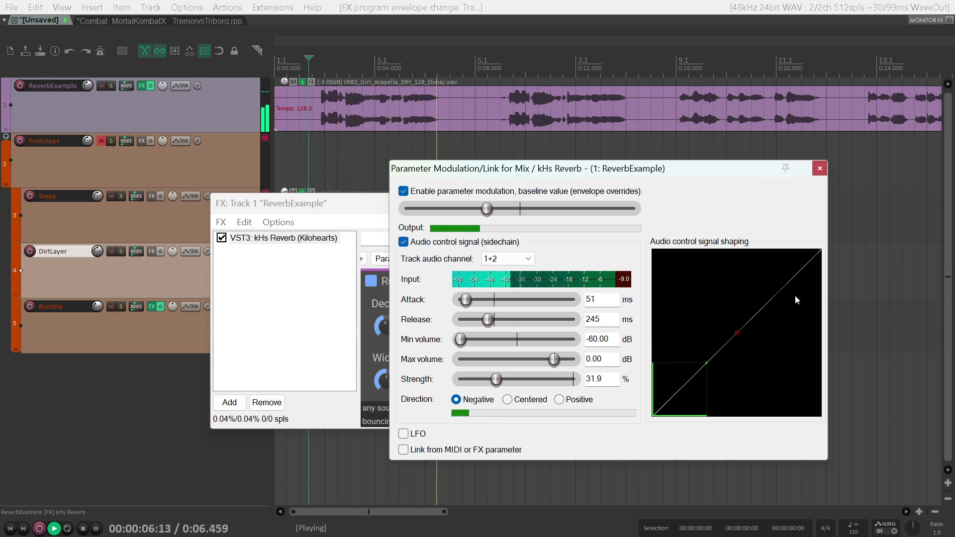
{"action": "key", "text": "space"}
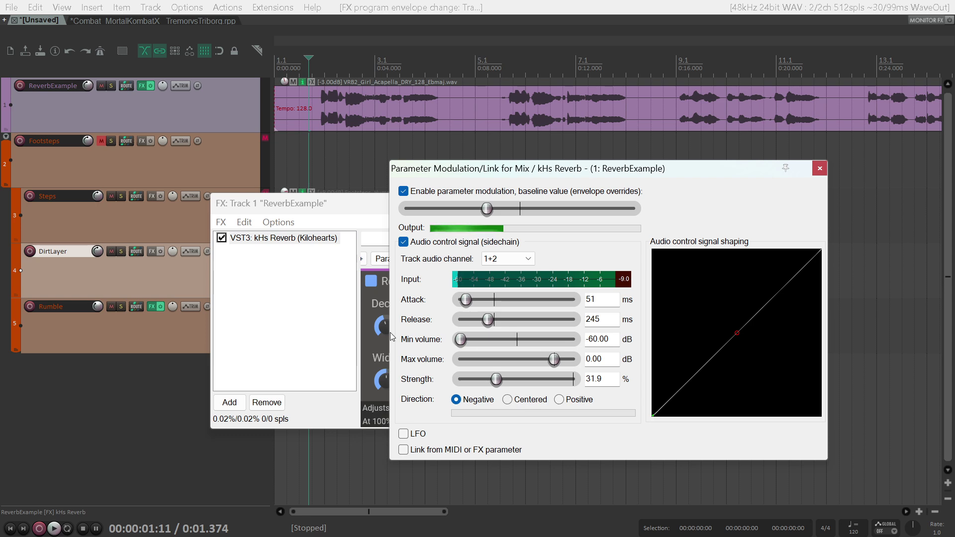
- Uncover the reverb controls and play the vocal to watch the Mix knob respond to the modulation
{"action": "left_click_drag", "start_coordinate": [489, 169], "coordinate": [634, 161]}
{"action": "key", "text": "space"}
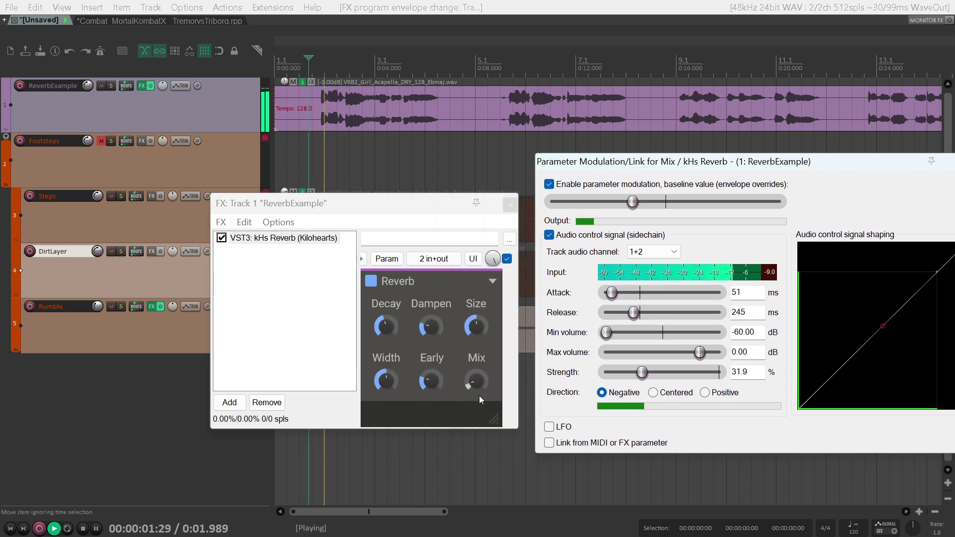
{"action": "key", "text": "space"}
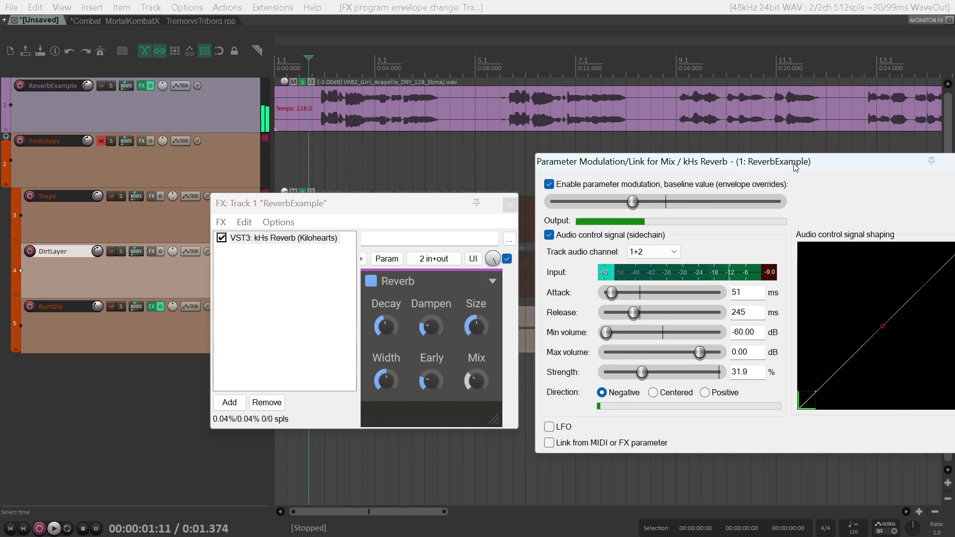
- Close the parameter modulation window and the ReverbExample effects chain
{"action": "left_click_drag", "start_coordinate": [861, 169], "coordinate": [711, 174]}
{"action": "left_click", "coordinate": [828, 161]}
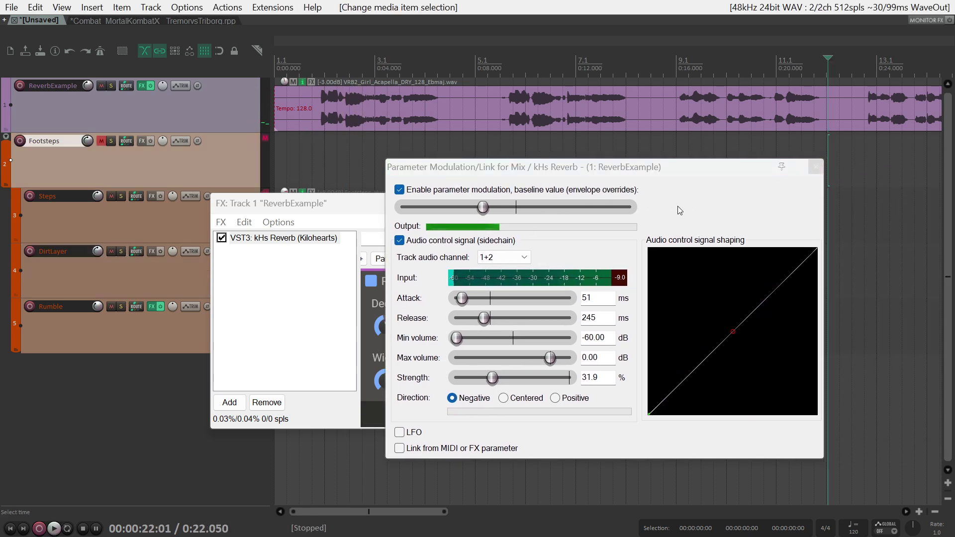
{"action": "left_click", "coordinate": [816, 166]}
{"action": "left_click", "coordinate": [514, 202]}
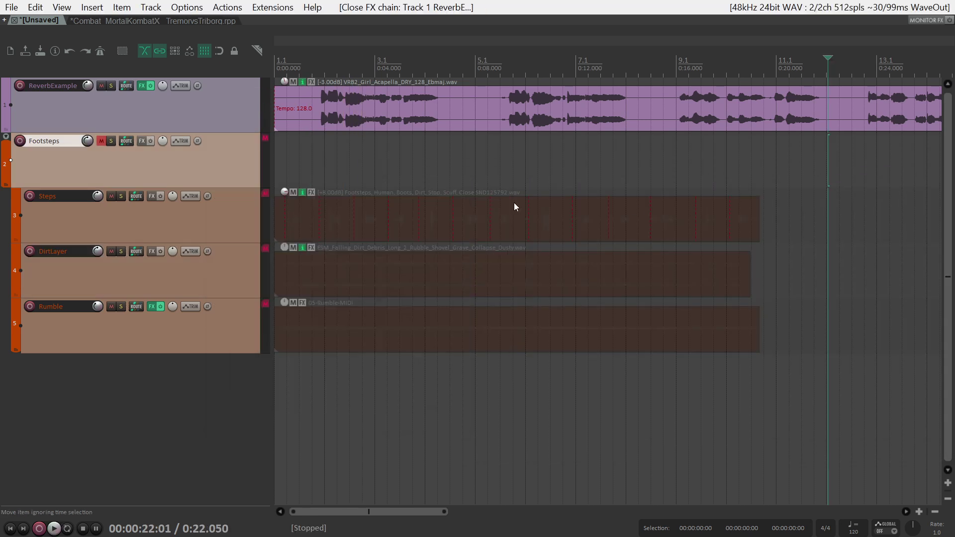
- Mute ReverbExample, unmute Footsteps, and solo the Footsteps folder together with its Steps track
{"action": "left_click", "coordinate": [103, 85]}
{"action": "left_click", "coordinate": [101, 141]}
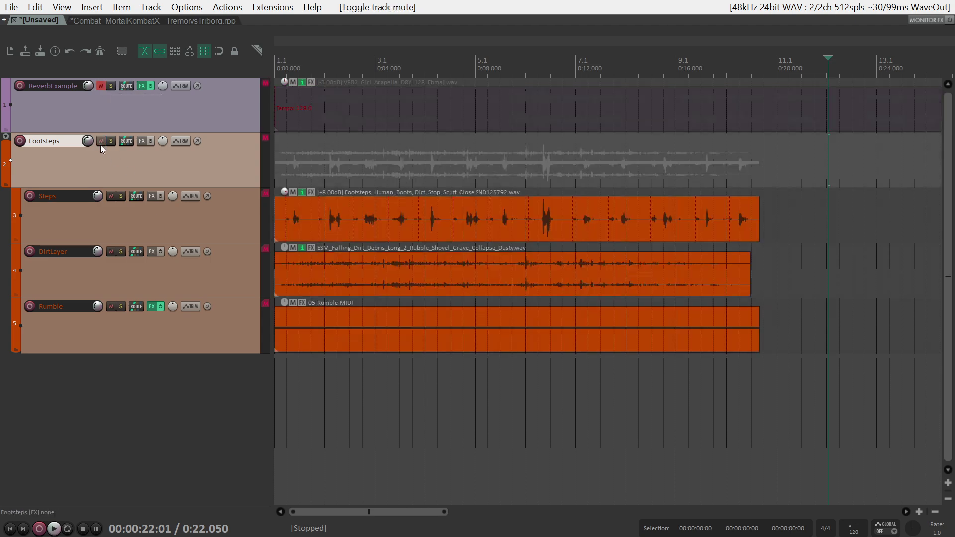
{"action": "left_click", "coordinate": [112, 141]}
{"action": "left_click", "coordinate": [121, 196]}
- Play the soloed Steps track from near the start of the project
{"action": "left_click", "coordinate": [287, 62]}
{"action": "left_click", "coordinate": [280, 64]}
{"action": "key", "text": "space"}
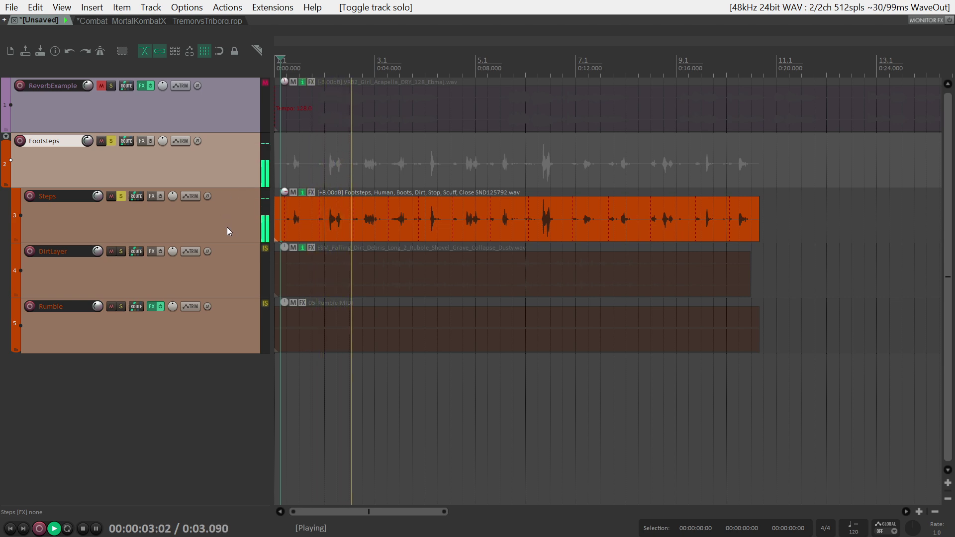
{"action": "key", "text": "space"}
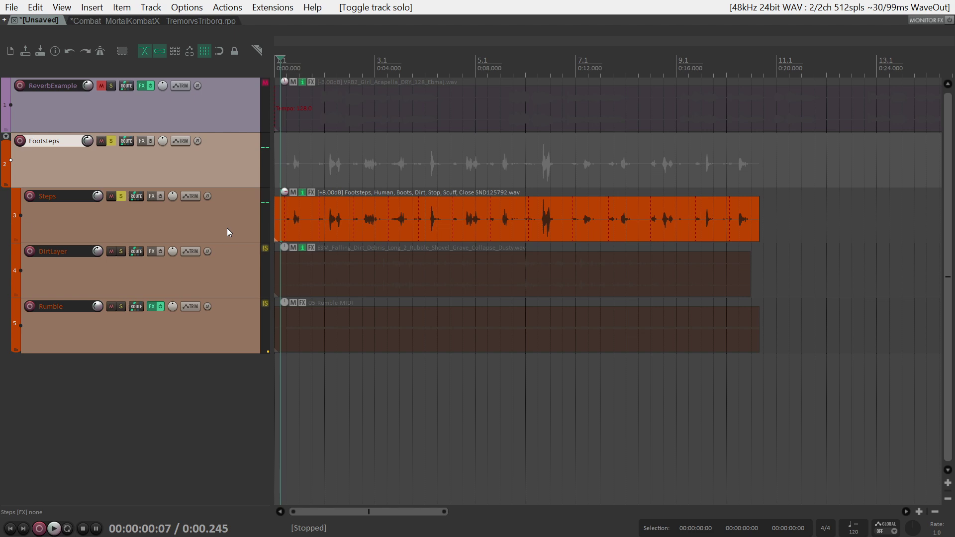
- Unsolo the Steps track, mute Rumble, and solo DirtLayer
{"action": "left_click", "coordinate": [117, 196]}
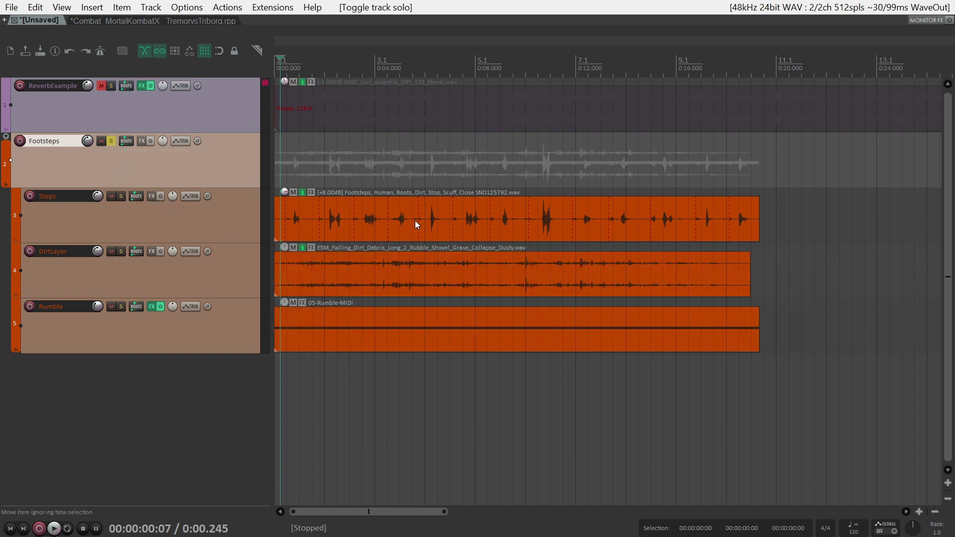
{"action": "left_click", "coordinate": [110, 307]}
{"action": "left_click", "coordinate": [120, 252]}
- Play the soloed DirtLayer track from about 1.3 seconds
{"action": "left_click", "coordinate": [308, 88]}
{"action": "key", "text": "space"}
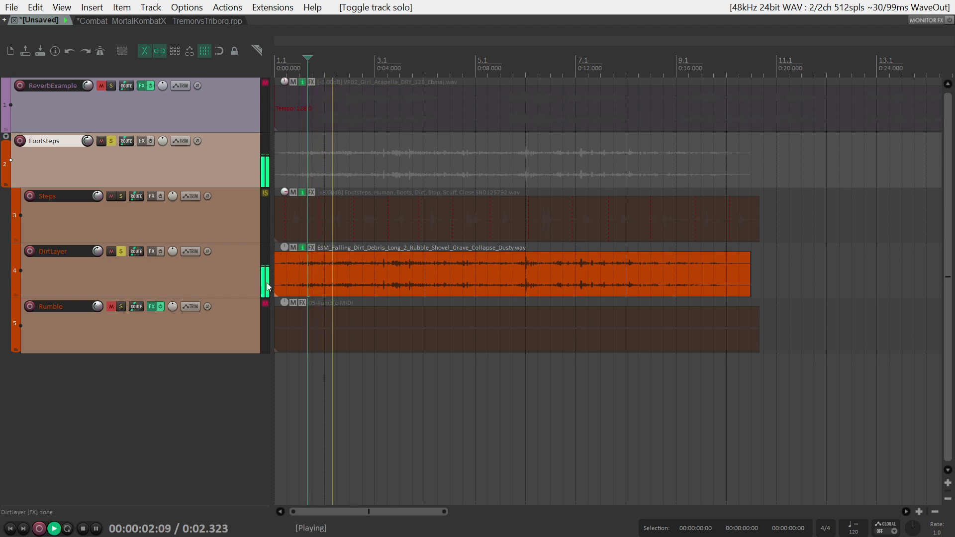
{"action": "key", "text": "space"}
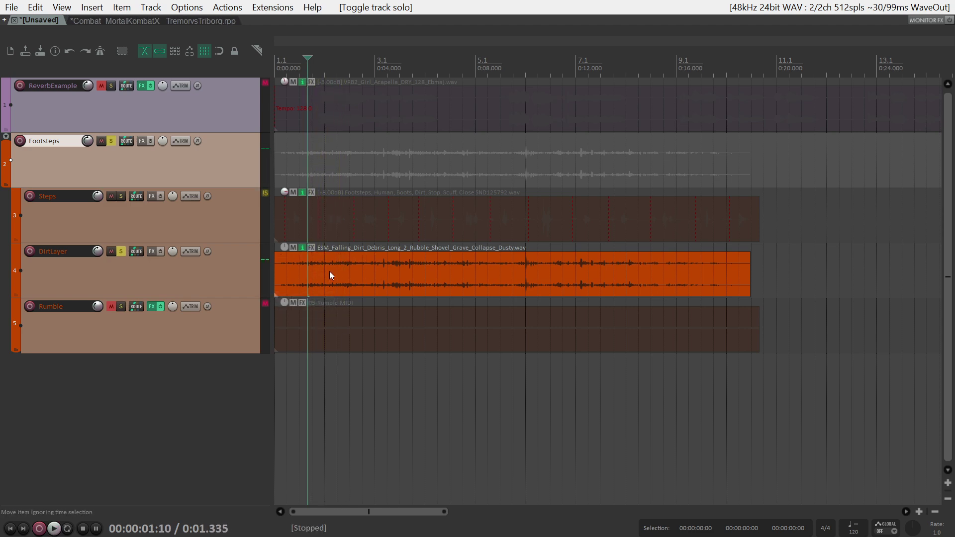
- Solo both the Steps and DirtLayer tracks, and show DirtLayer's Volume envelope
{"action": "left_click", "coordinate": [121, 251]}
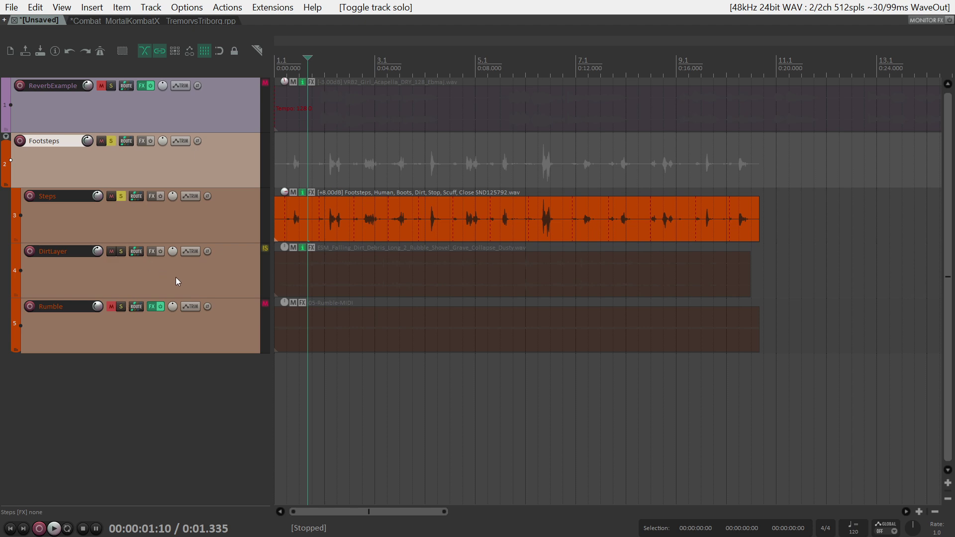
{"action": "left_click", "coordinate": [124, 253]}
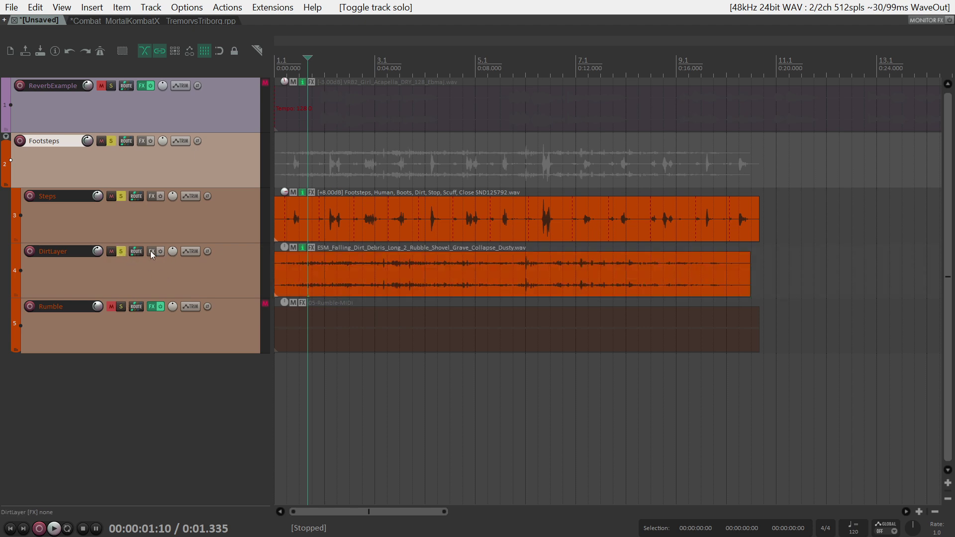
{"action": "left_click", "coordinate": [187, 249]}
{"action": "left_click", "coordinate": [488, 140]}
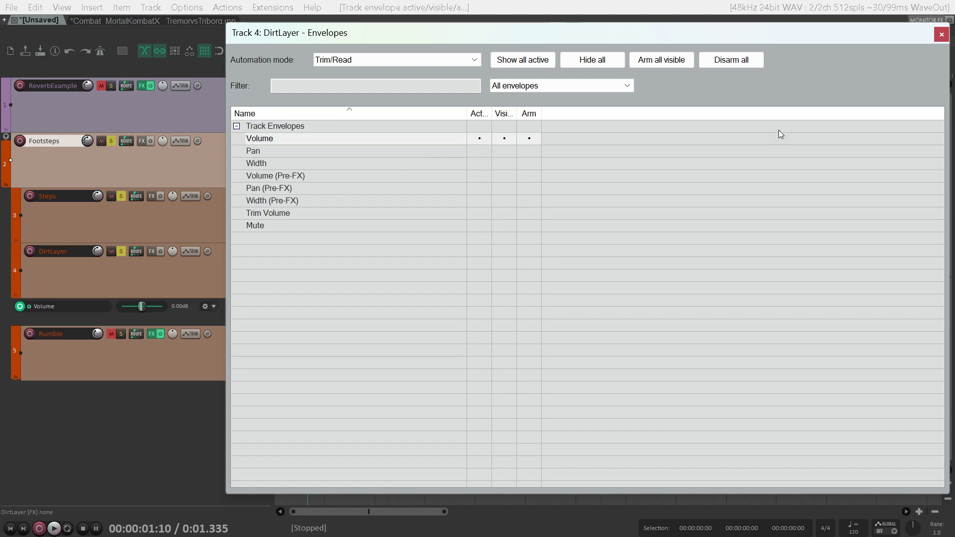
{"action": "left_click", "coordinate": [941, 34]}
- Lower DirtLayer's Volume envelope to -inf dB and add a swell on the second footstep, fading out by about 2.9 seconds
{"action": "left_click_drag", "start_coordinate": [321, 300], "coordinate": [319, 465]}
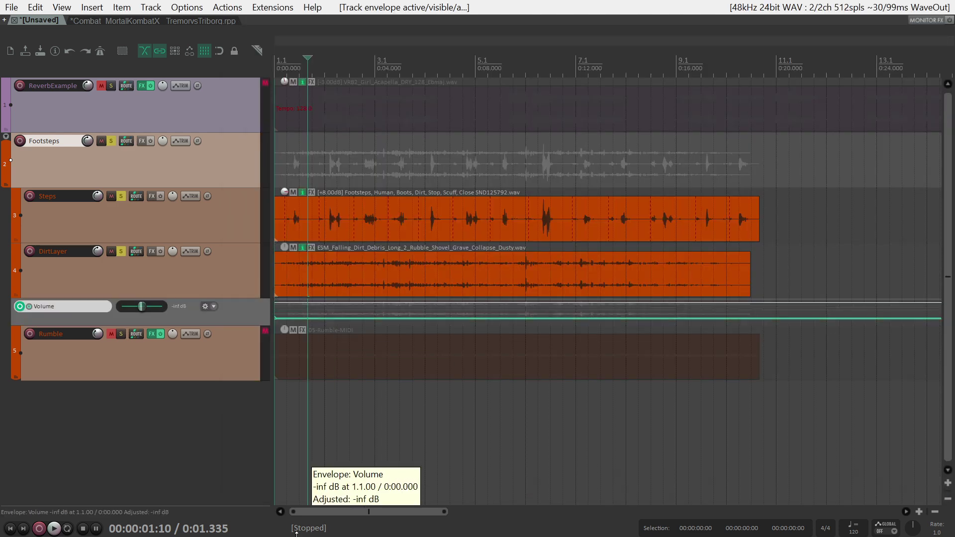
{"action": "scroll", "coordinate": [453, 342], "scroll_direction": "up", "scroll_amount": 5}
{"action": "left_click", "coordinate": [583, 318]}
{"action": "left_click_drag", "start_coordinate": [593, 318], "coordinate": [589, 150]}
{"action": "left_click_drag", "start_coordinate": [659, 308], "coordinate": [687, 503]}
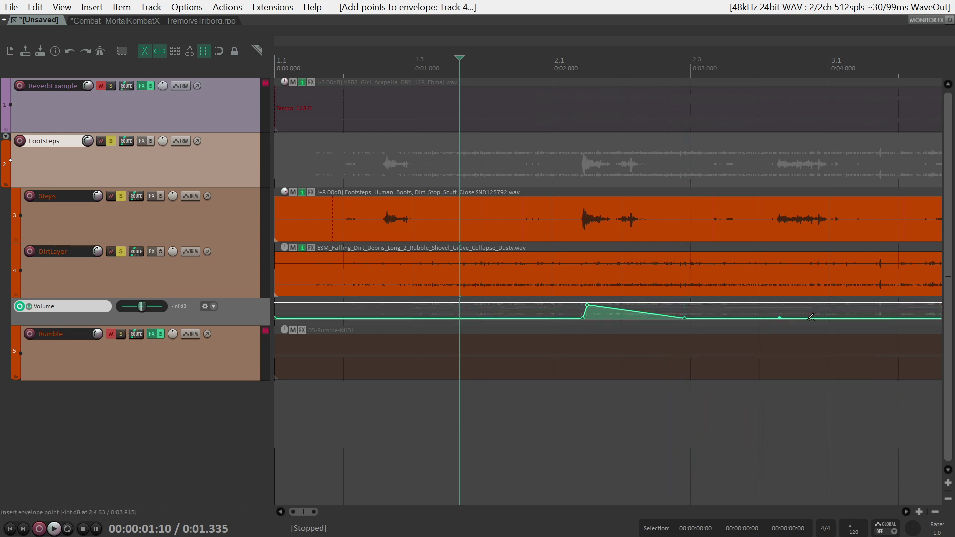
- Add a second volume swell on the third footstep, from about 3.6 to 4.7 seconds, and play the automated result
{"action": "left_click_drag", "start_coordinate": [809, 318], "coordinate": [789, 175]}
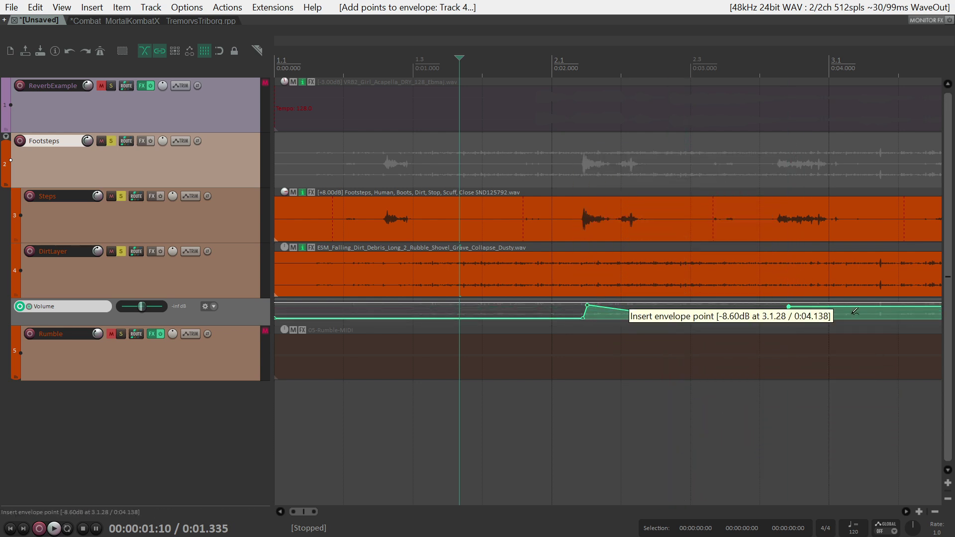
{"action": "left_click_drag", "start_coordinate": [858, 311], "coordinate": [910, 508]}
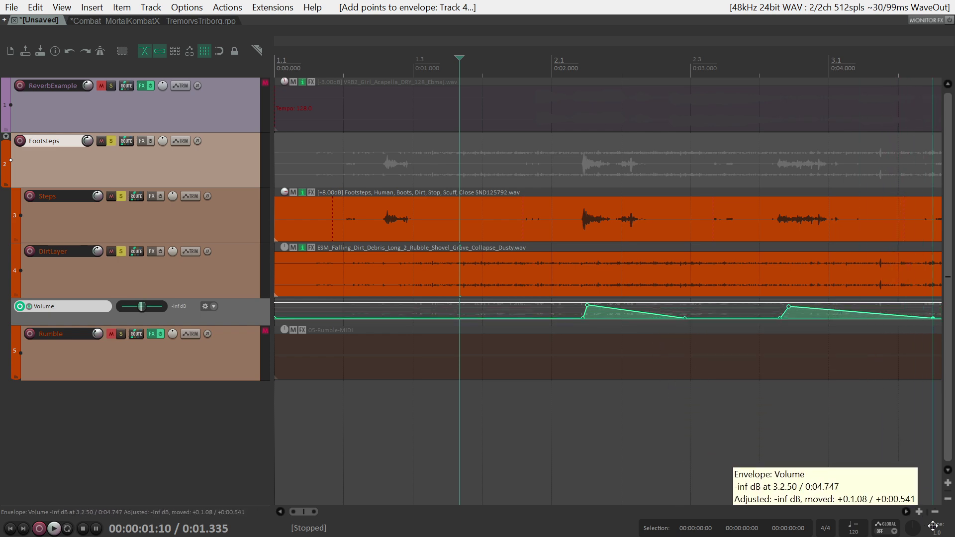
{"action": "scroll", "coordinate": [598, 444], "scroll_direction": "down", "scroll_amount": 5}
{"action": "key", "text": "space"}
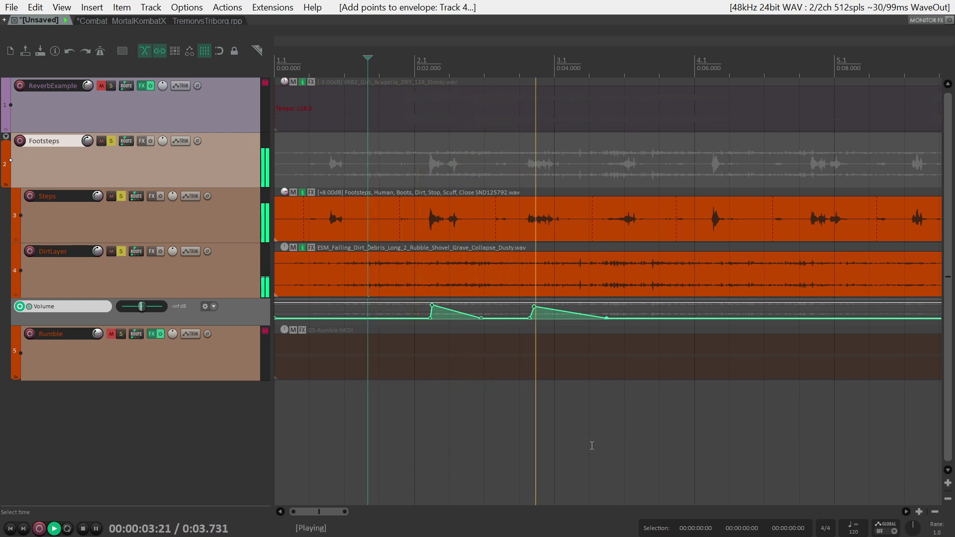
{"action": "key", "text": "space"}
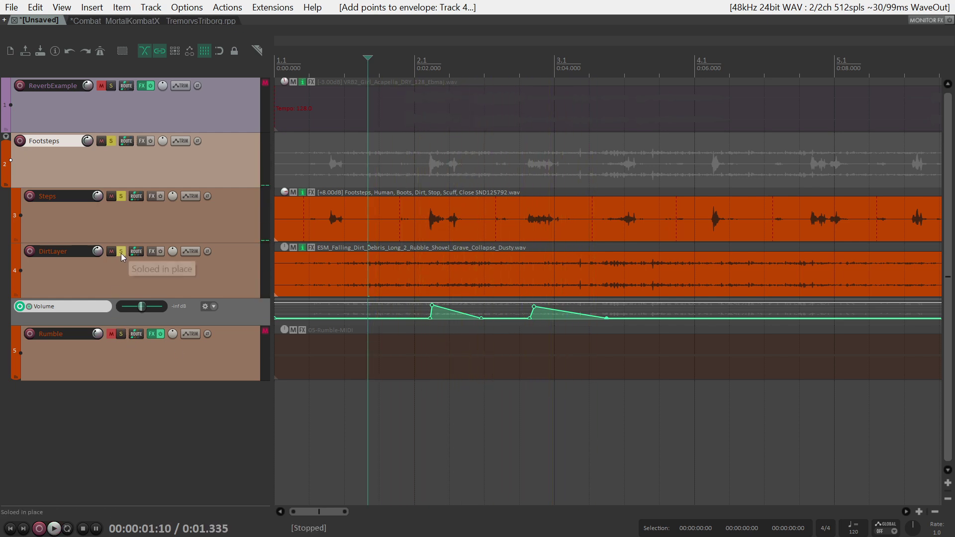
- Try raising DirtLayer's track volume to +9.13 dB, play the two automated swells, and reset the volume to 0.00 dB
{"action": "left_click", "coordinate": [103, 253]}
{"action": "scroll", "coordinate": [97, 252], "scroll_direction": "up", "scroll_amount": 5}
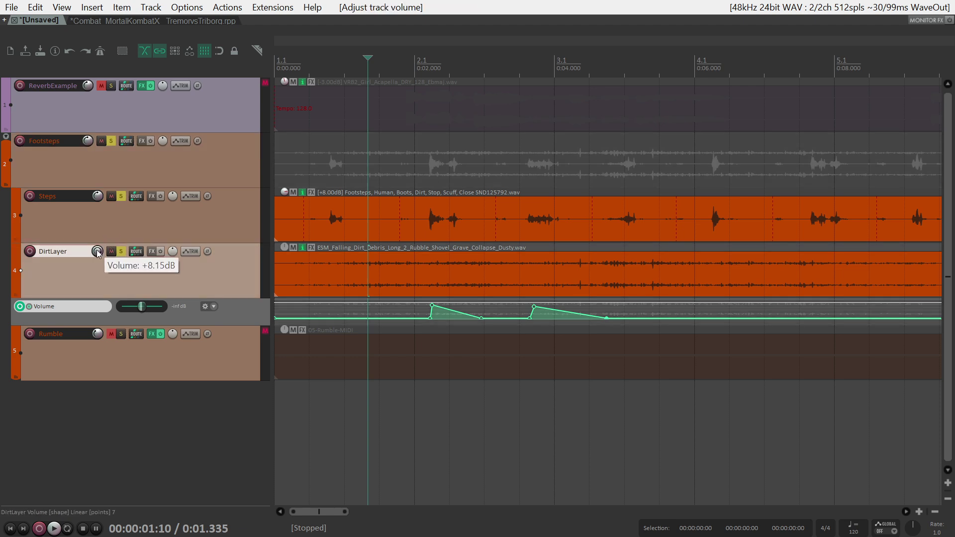
{"action": "key", "text": "space"}
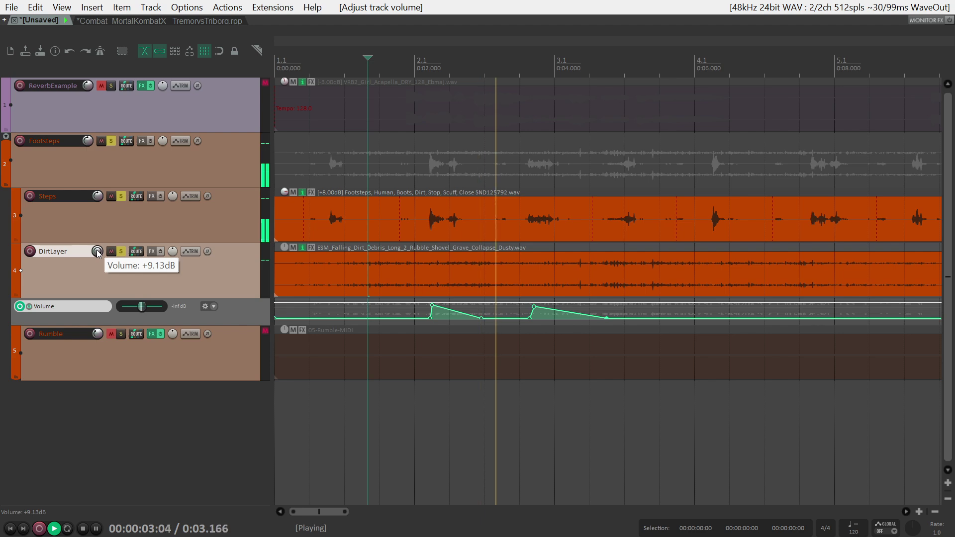
{"action": "scroll", "coordinate": [98, 252], "scroll_direction": "up", "scroll_amount": 1}
{"action": "key", "text": "space"}
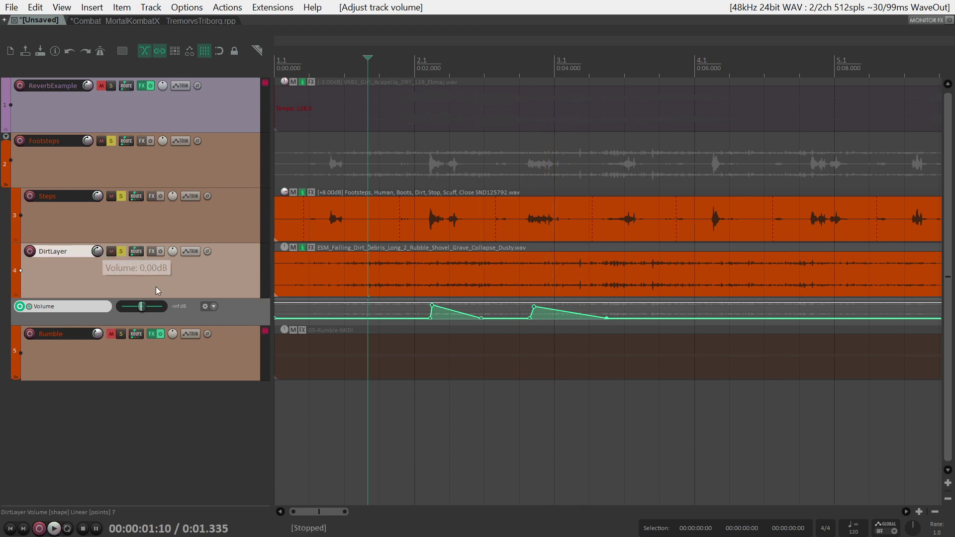
- Delete the points of both footstep swells from DirtLayer's Volume envelope, leaving it flat at -inf dB
{"action": "scroll", "coordinate": [361, 345], "scroll_direction": "down", "scroll_amount": 3}
{"action": "scroll", "coordinate": [364, 344], "scroll_direction": "down", "scroll_amount": 1}
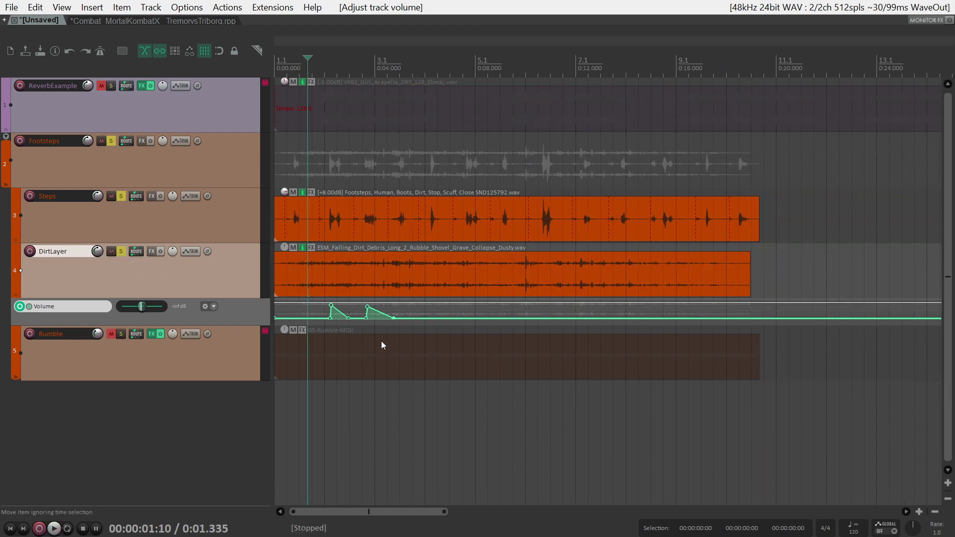
{"action": "scroll", "coordinate": [383, 363], "scroll_direction": "up", "scroll_amount": 2}
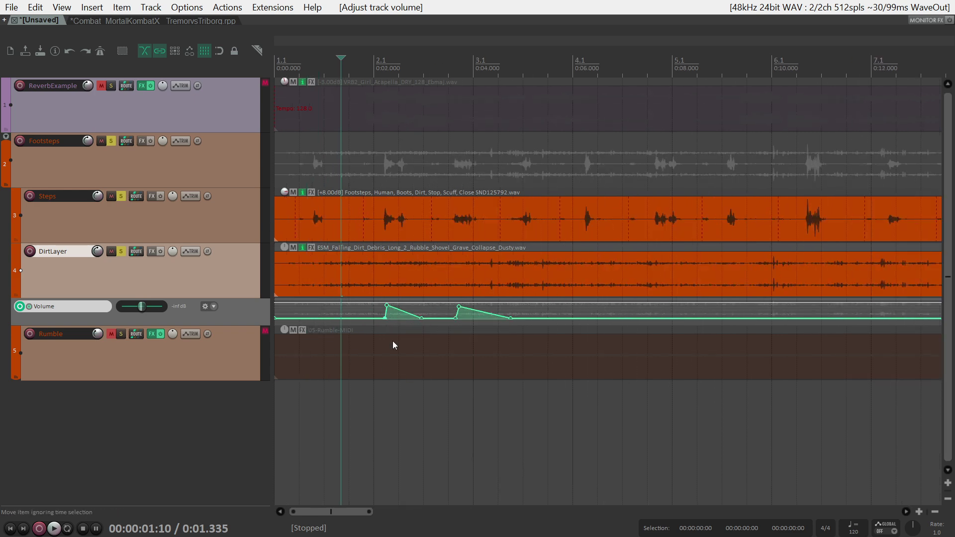
{"action": "left_click", "coordinate": [385, 318], "text": "alt"}
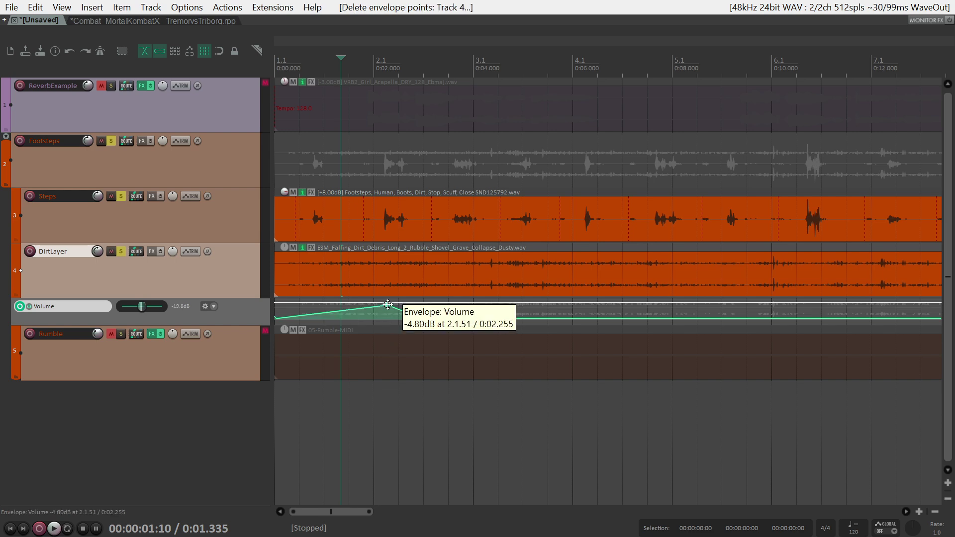
{"action": "left_click", "coordinate": [386, 305], "text": "alt"}
{"action": "left_click", "coordinate": [420, 314]}
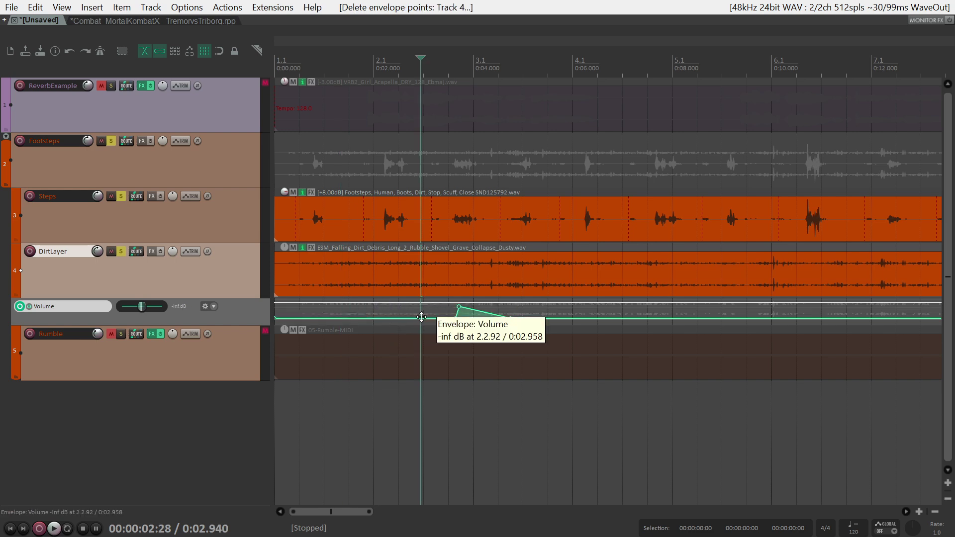
{"action": "left_click", "coordinate": [456, 319], "text": "alt"}
{"action": "left_click", "coordinate": [459, 307], "text": "alt"}
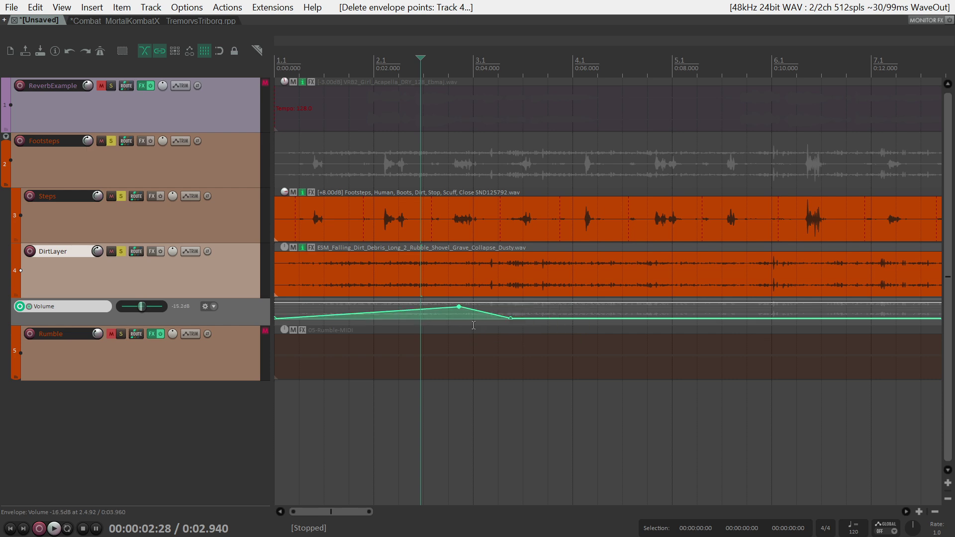
{"action": "scroll", "coordinate": [468, 320], "scroll_direction": "down", "scroll_amount": 5}
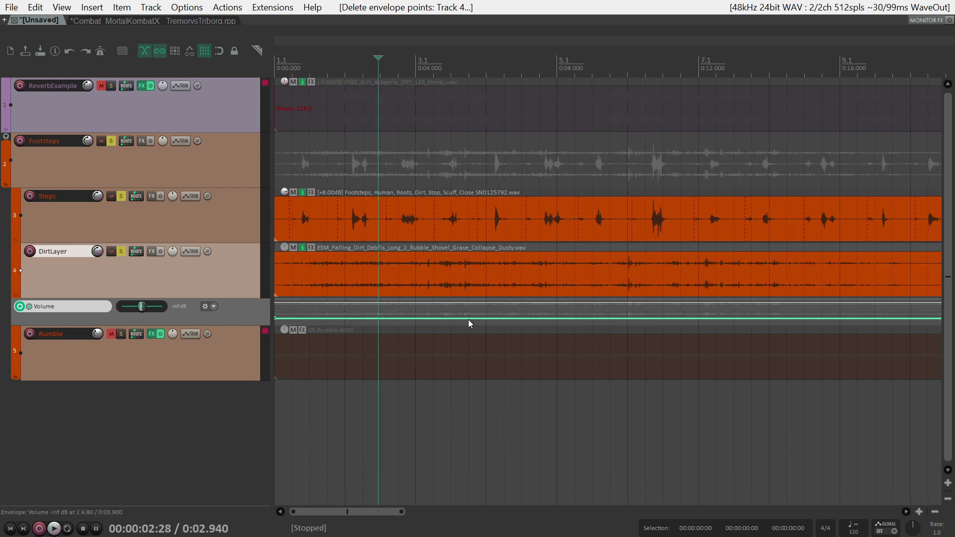
{"action": "scroll", "coordinate": [468, 319], "scroll_direction": "up", "scroll_amount": 5}
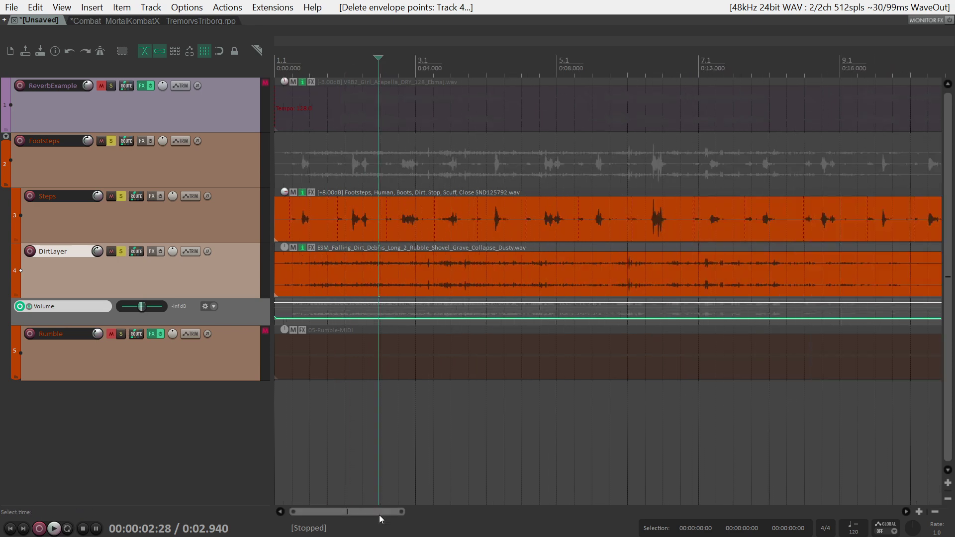
{"action": "scroll", "coordinate": [354, 407], "scroll_direction": "down", "scroll_amount": 2}
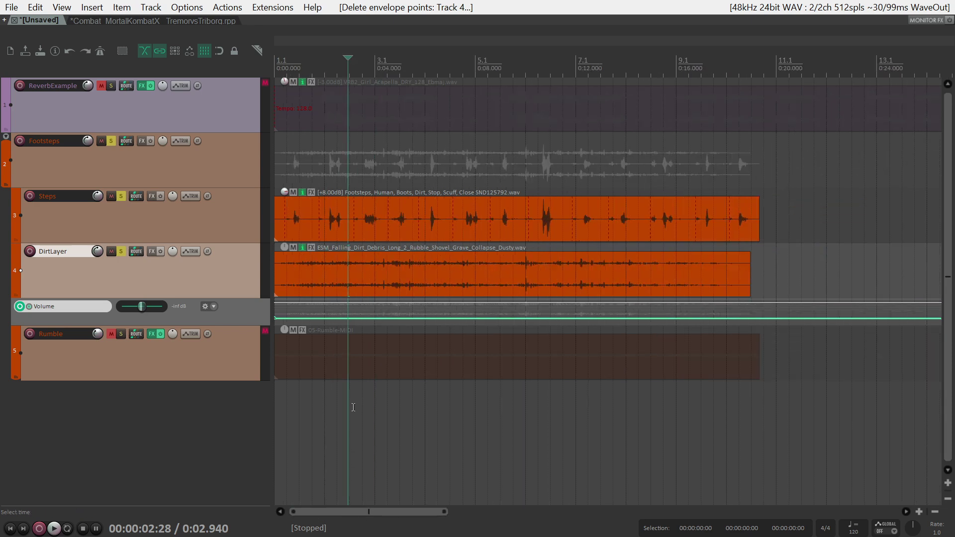
- Unsolo the Steps and DirtLayer tracks, and place the edit cursor at about 0.4 seconds
{"action": "left_click", "coordinate": [121, 197]}
{"action": "left_click", "coordinate": [124, 197]}
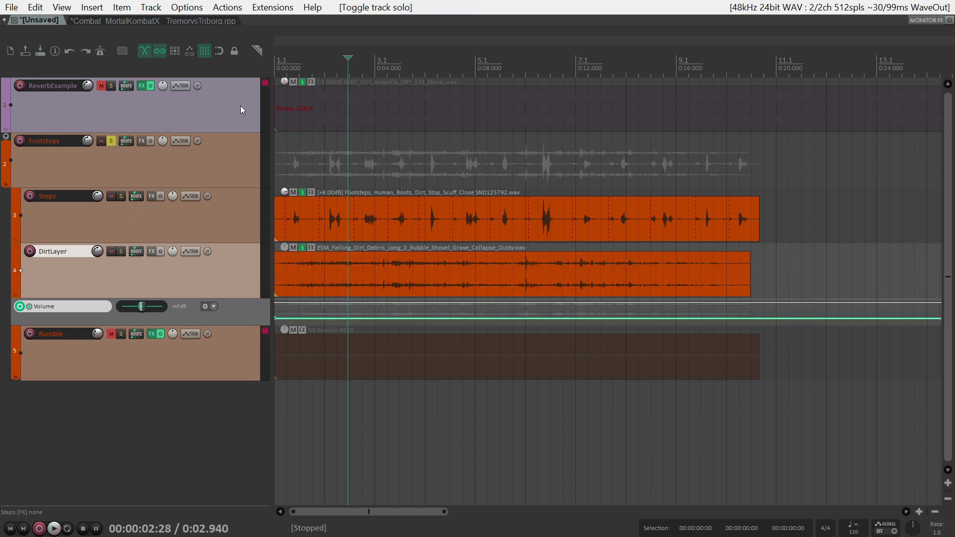
{"action": "left_click", "coordinate": [196, 223]}
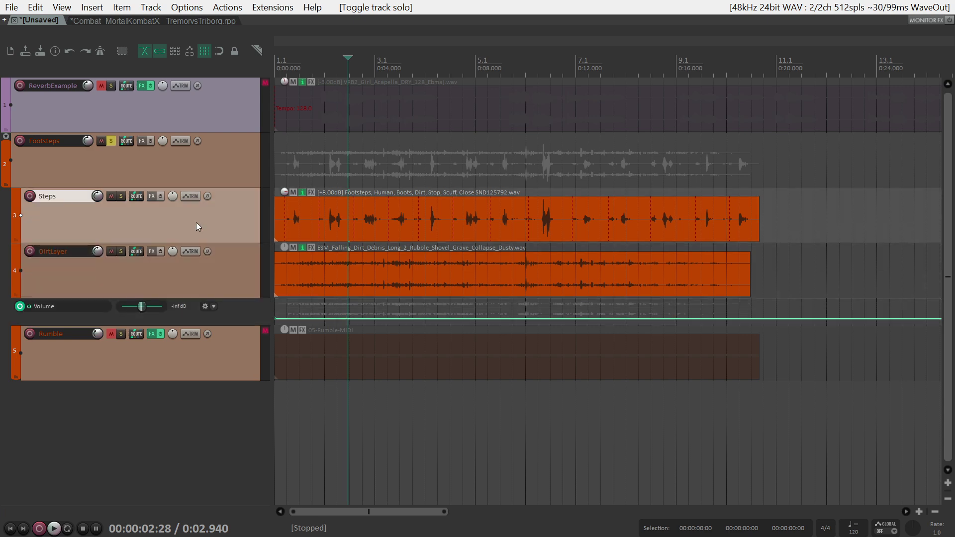
{"action": "left_click", "coordinate": [284, 61]}
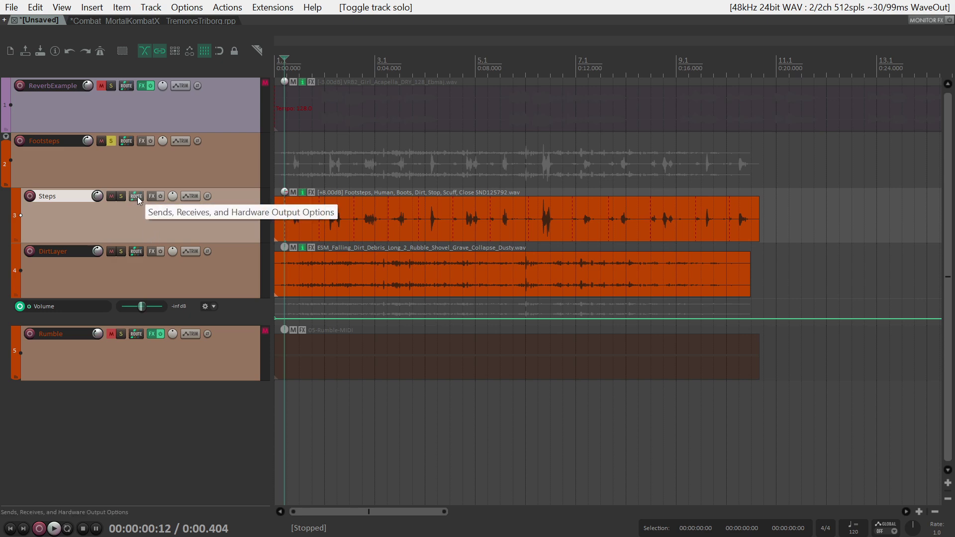
- Create a send from the Steps track to DirtLayer, routing audio channels 1/2 to channel 3
{"action": "left_click_drag", "start_coordinate": [138, 197], "coordinate": [136, 257]}
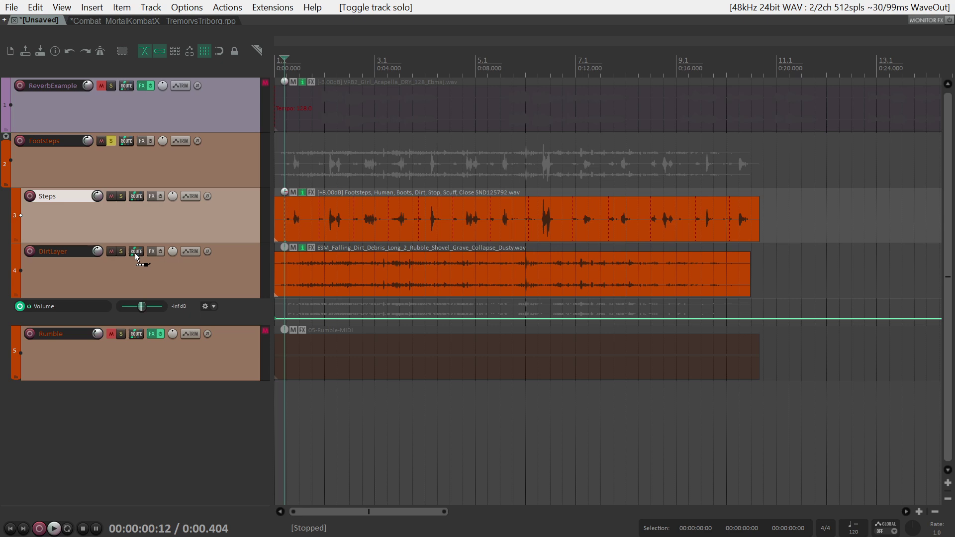
{"action": "left_click_drag", "start_coordinate": [135, 253], "coordinate": [135, 254]}
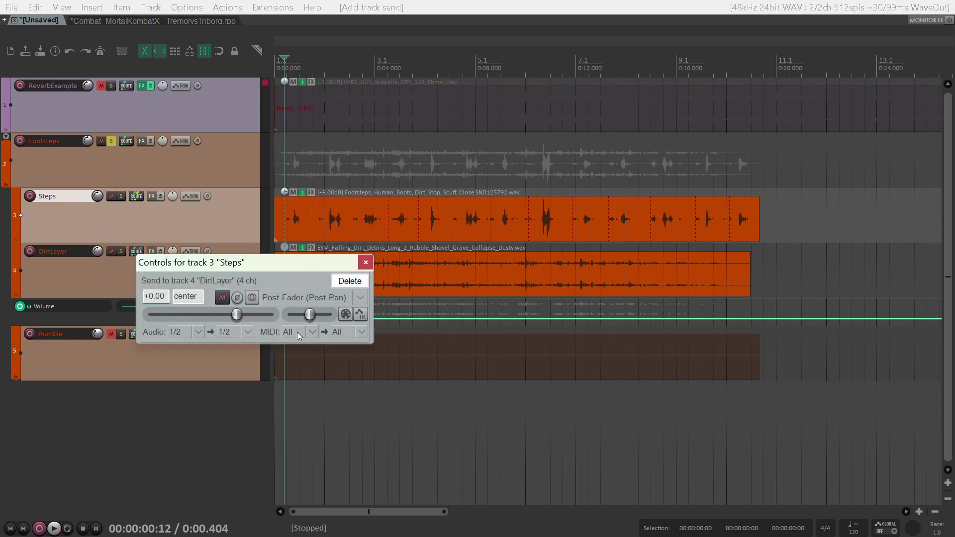
{"action": "left_click", "coordinate": [247, 332]}
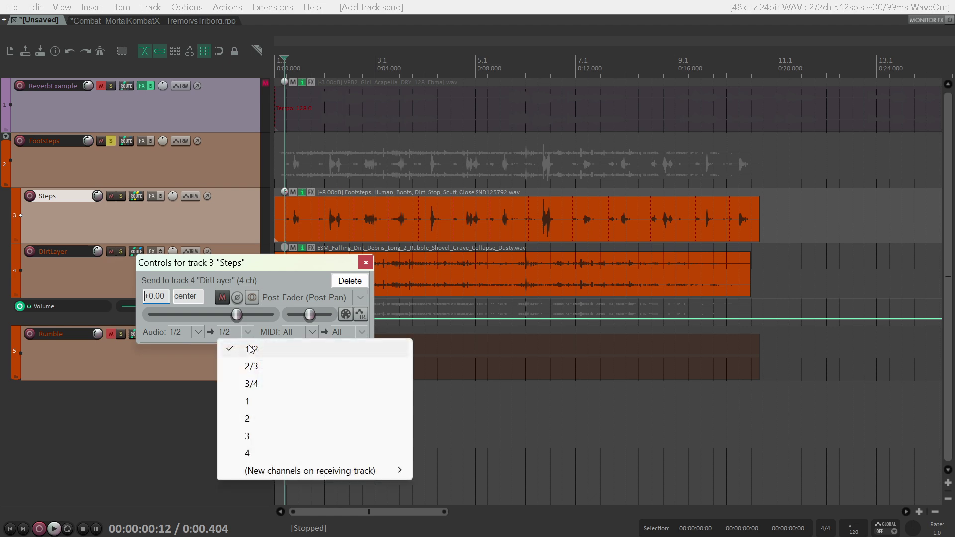
{"action": "left_click", "coordinate": [264, 440]}
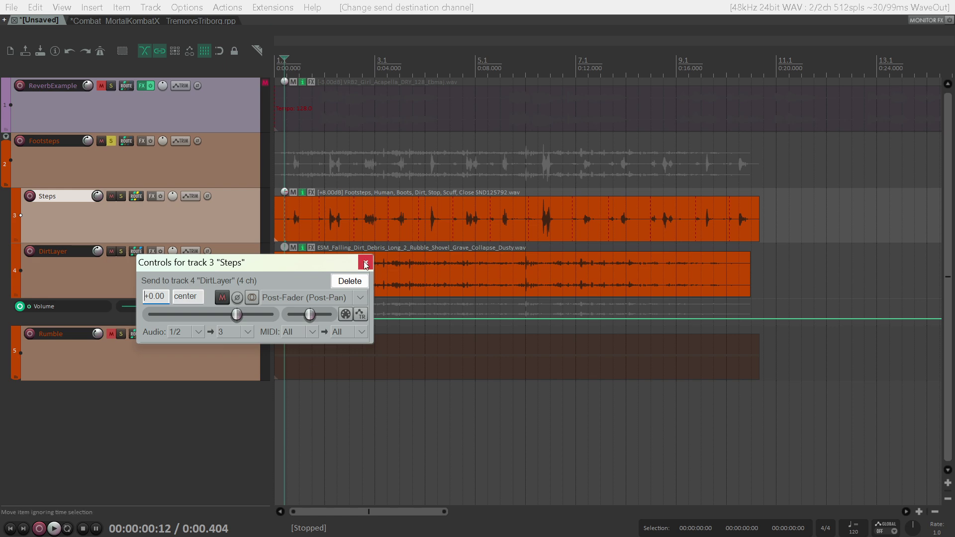
{"action": "left_click", "coordinate": [366, 264]}
- Filter the effects for "Comp" and add ReaComp (Cockos) to the DirtLayer track
{"action": "left_click", "coordinate": [215, 285]}
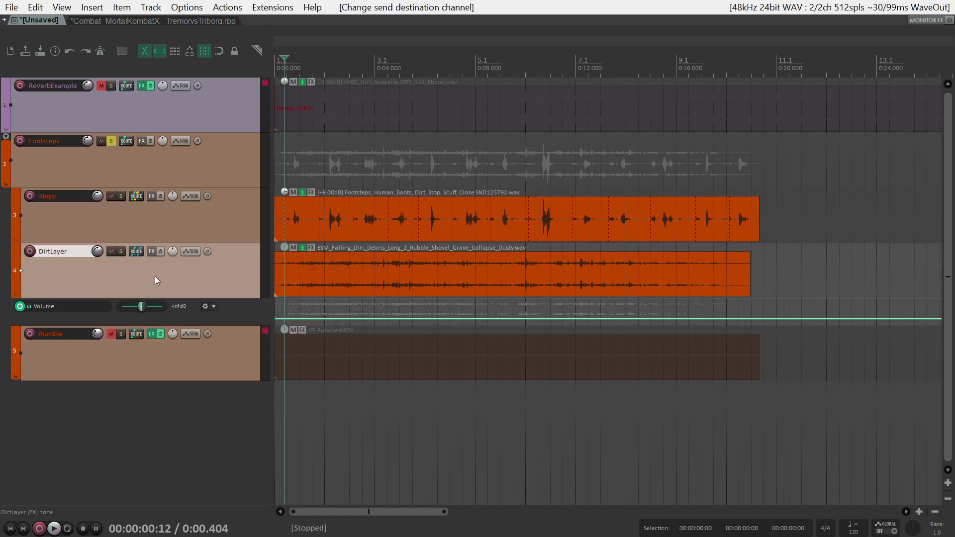
{"action": "left_click", "coordinate": [152, 252]}
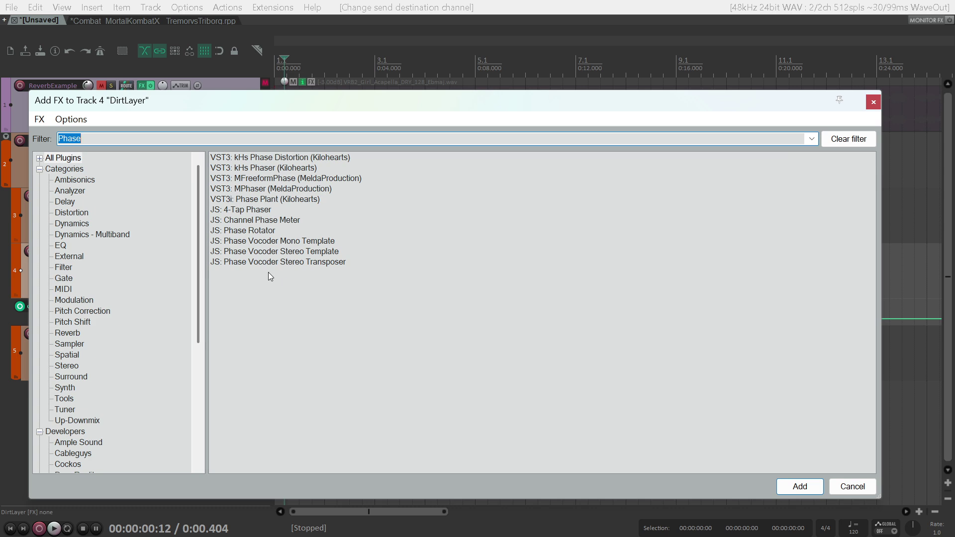
{"action": "type", "text": "C"}
{"action": "type", "text": "Comp"}
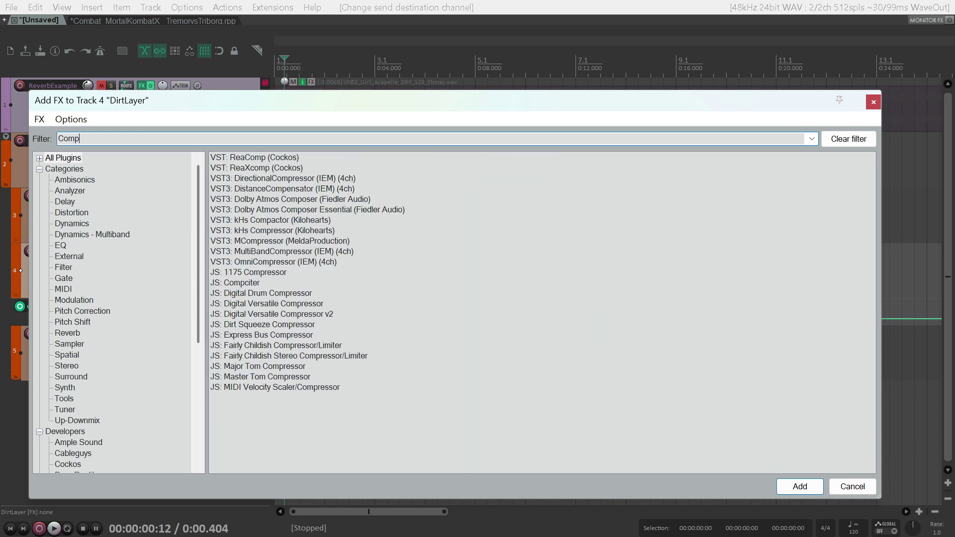
{"action": "double_click", "coordinate": [253, 159]}
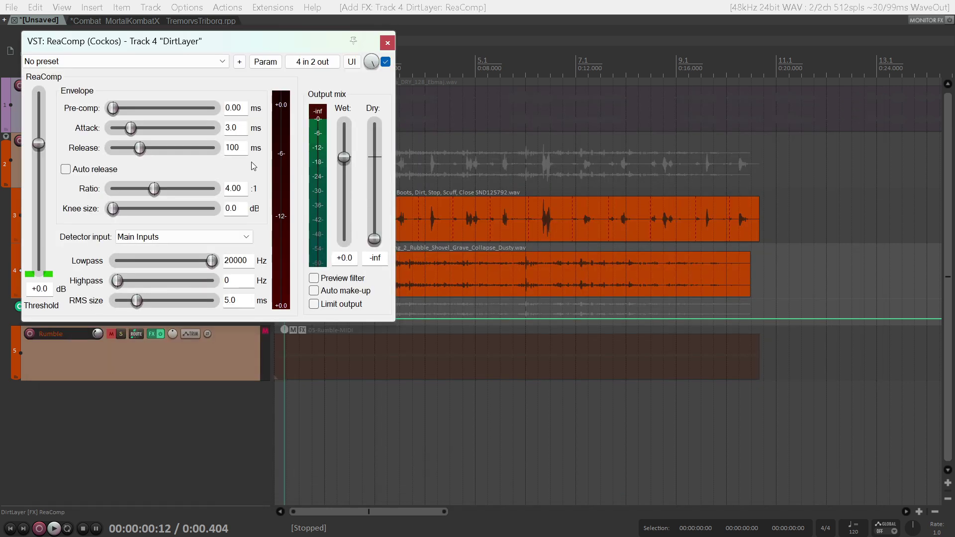
- Touch ReaComp's Wet level, leaving it at +0.0 dB, play the tracks briefly, and close the plug-in
{"action": "mouse_move", "coordinate": [343, 160]}
{"action": "left_mouse_down"}
{"action": "mouse_move", "coordinate": [350, 179]}
{"action": "mouse_move", "coordinate": [352, 168]}
{"action": "mouse_move", "coordinate": [345, 182]}
{"action": "mouse_move", "coordinate": [348, 159]}
{"action": "mouse_move", "coordinate": [344, 242]}
{"action": "mouse_move", "coordinate": [345, 162]}
{"action": "mouse_move", "coordinate": [344, 214]}
{"action": "mouse_move", "coordinate": [358, 151]}
{"action": "mouse_move", "coordinate": [344, 132]}
{"action": "mouse_move", "coordinate": [345, 166]}
{"action": "mouse_move", "coordinate": [345, 157]}
{"action": "left_mouse_up"}
{"action": "key", "text": "space"}
{"action": "key", "text": "space"}
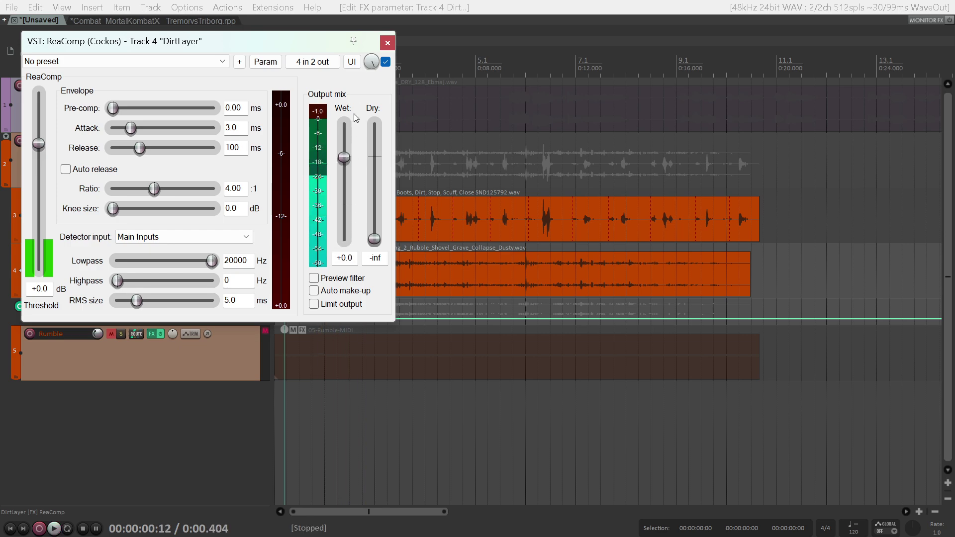
{"action": "left_click", "coordinate": [387, 44]}
- Remove DirtLayer's Volume envelope, and play the track briefly with its ReaComp settings open
{"action": "left_click", "coordinate": [235, 321]}
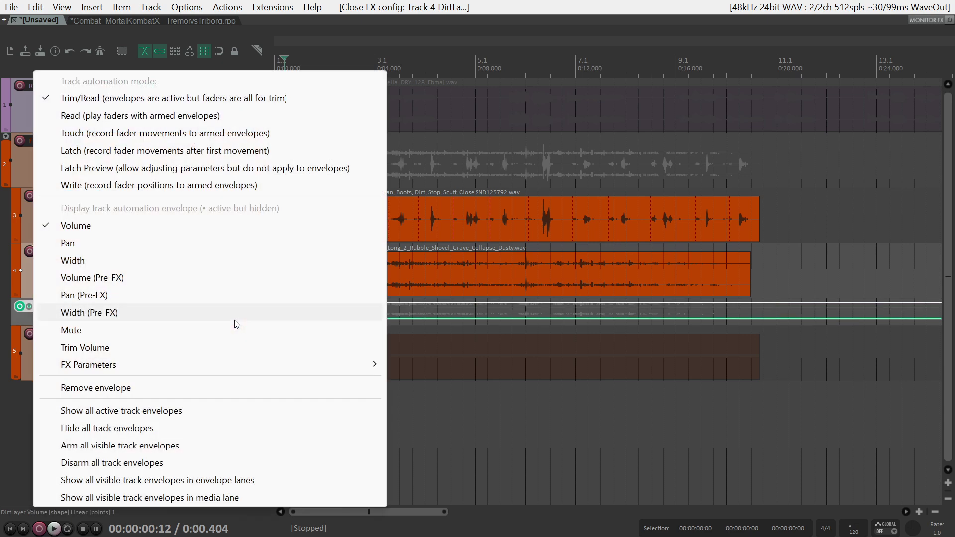
{"action": "left_click", "coordinate": [128, 389]}
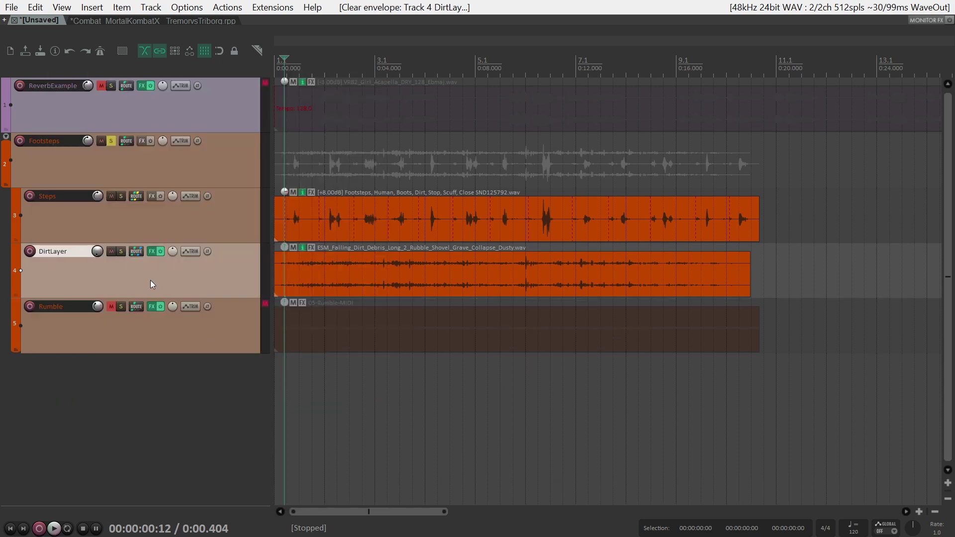
{"action": "left_click", "coordinate": [151, 253]}
{"action": "left_click_drag", "start_coordinate": [582, 363], "coordinate": [372, 130]}
{"action": "key", "text": "space"}
{"action": "key", "text": "space"}
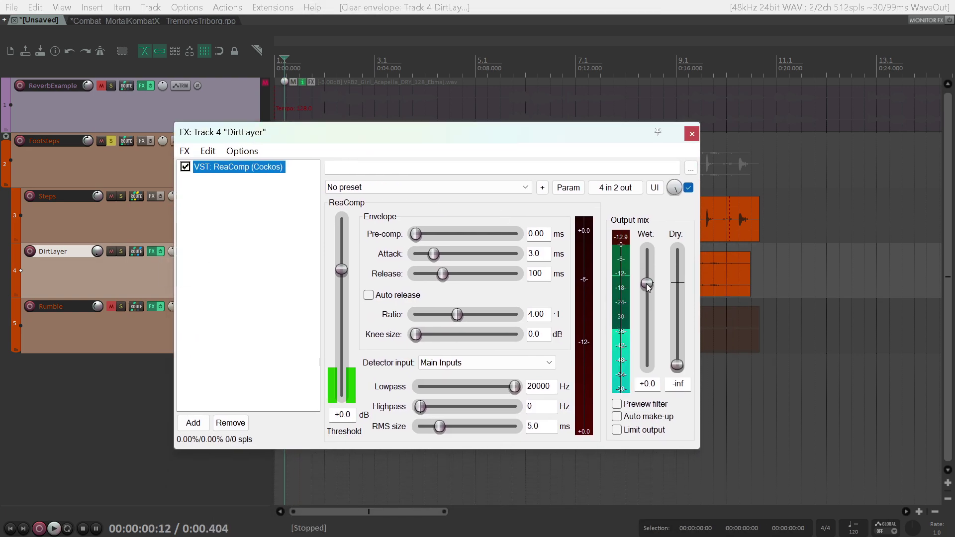
- Deactivate and hide Volume in DirtLayer's envelope list, and play the tracks briefly to check the level
{"action": "left_click_drag", "start_coordinate": [439, 132], "coordinate": [656, 291]}
{"action": "left_click", "coordinate": [141, 256]}
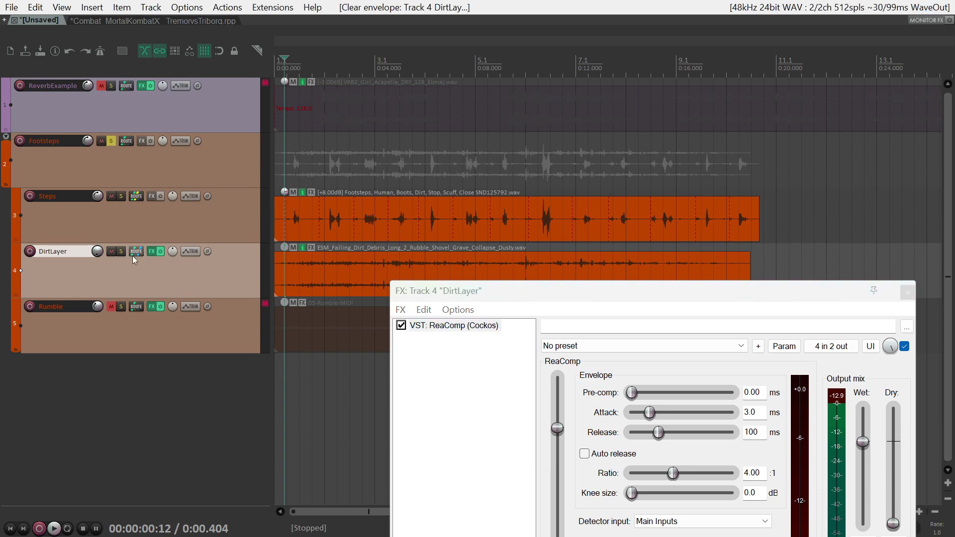
{"action": "left_click", "coordinate": [185, 254]}
{"action": "left_click", "coordinate": [480, 139]}
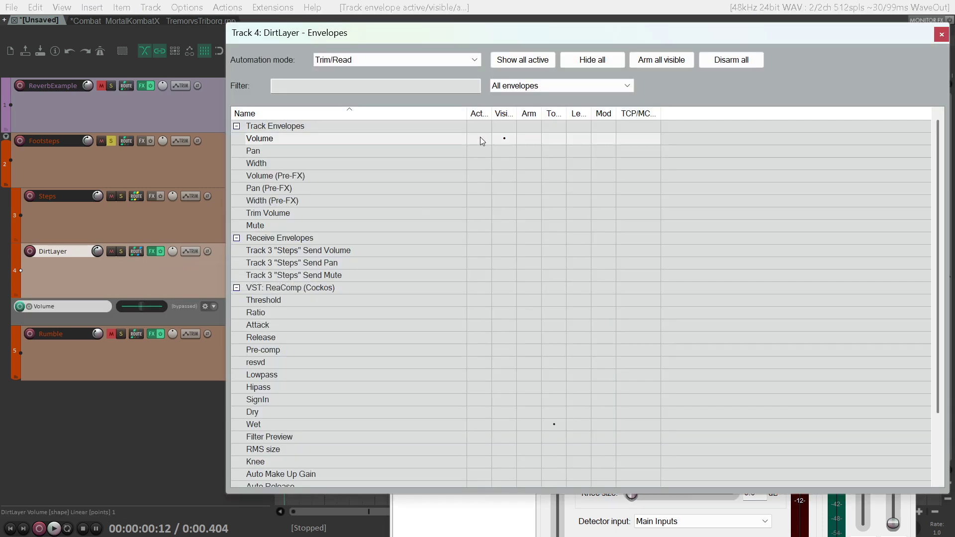
{"action": "left_click", "coordinate": [504, 141]}
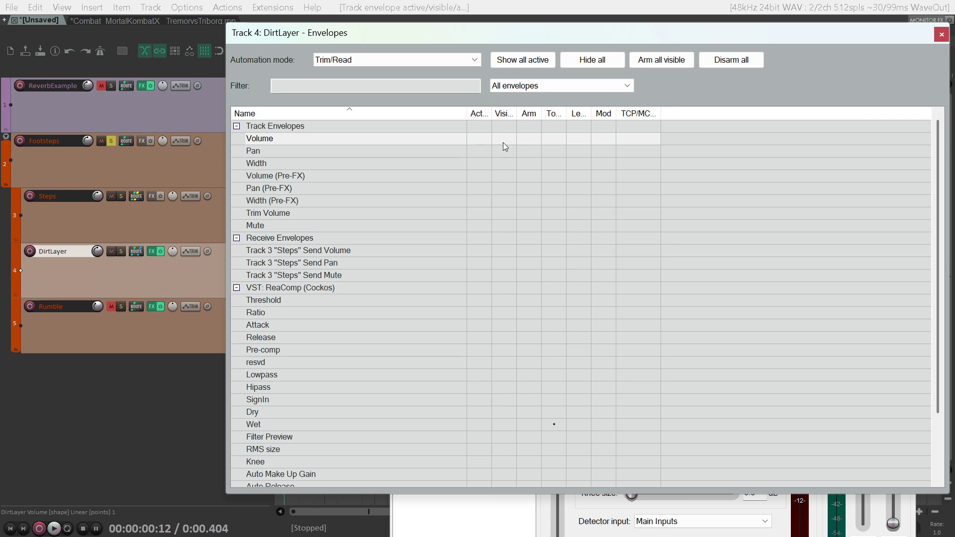
{"action": "left_click", "coordinate": [947, 34]}
{"action": "key", "text": "space"}
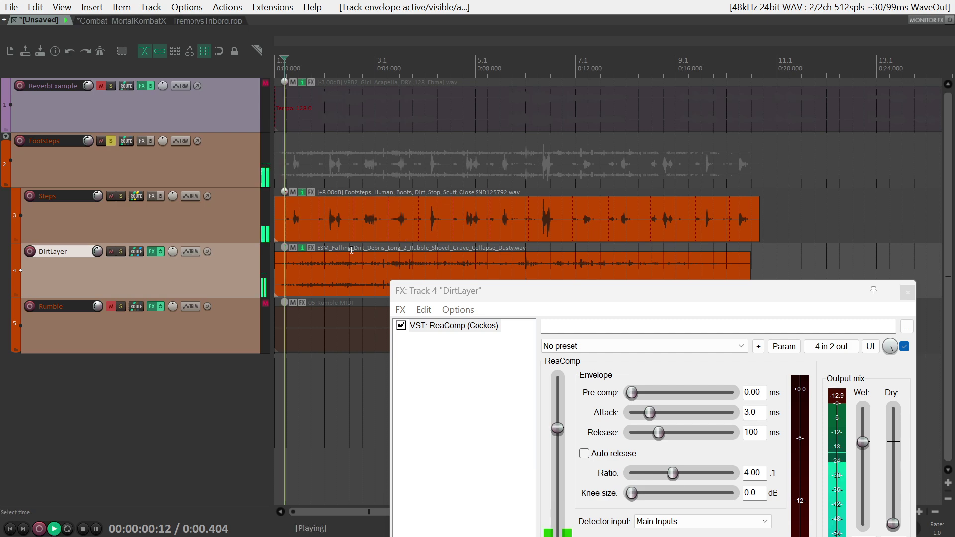
{"action": "key", "text": "space"}
- Make ReaComp's Wet level the last touched parameter, and enable parameter modulation on it with an audio control signal (sidechain)
{"action": "left_click_drag", "start_coordinate": [537, 297], "coordinate": [513, 102]}
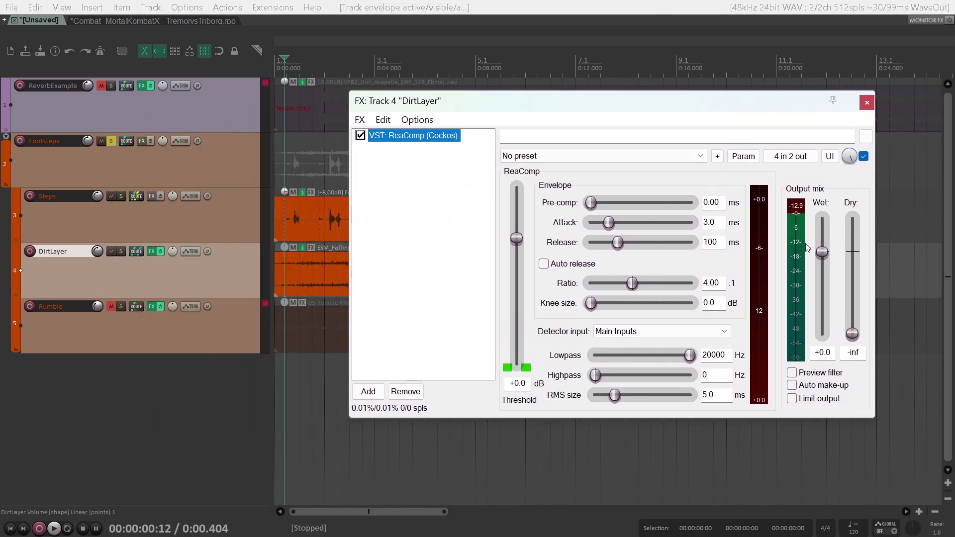
{"action": "mouse_move", "coordinate": [823, 253]}
{"action": "left_mouse_down"}
{"action": "mouse_move", "coordinate": [827, 340]}
{"action": "mouse_move", "coordinate": [824, 254]}
{"action": "left_mouse_up"}
{"action": "key", "text": "space"}
{"action": "key", "text": "space"}
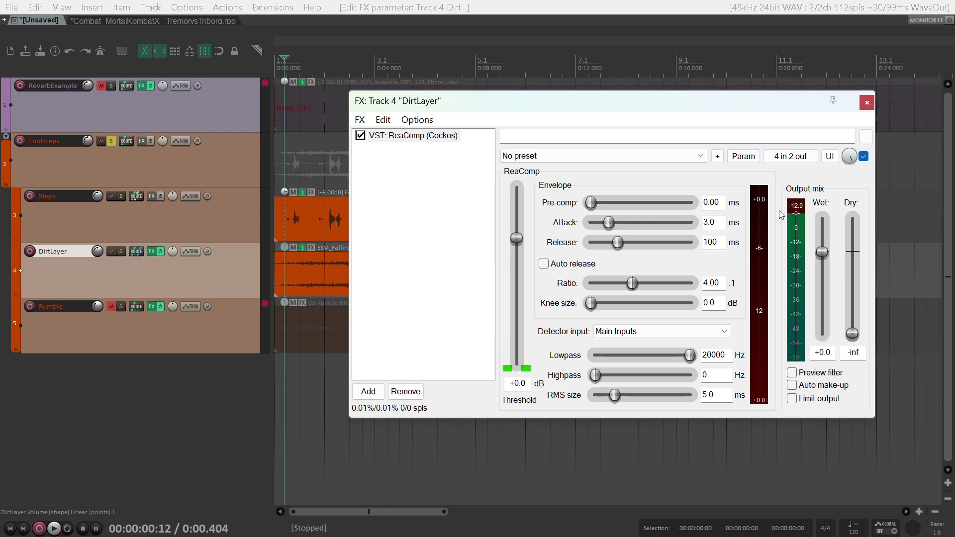
{"action": "left_click", "coordinate": [743, 157]}
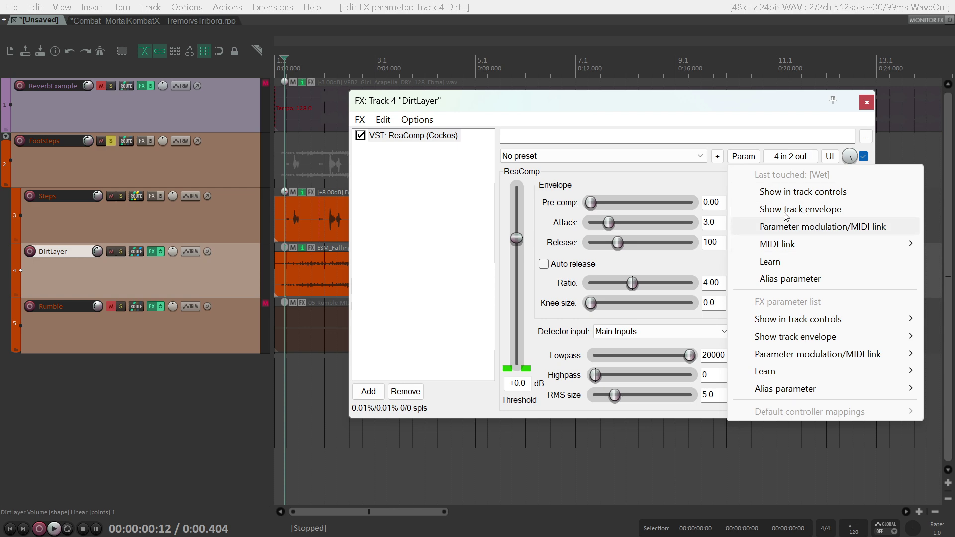
{"action": "left_click", "coordinate": [828, 227]}
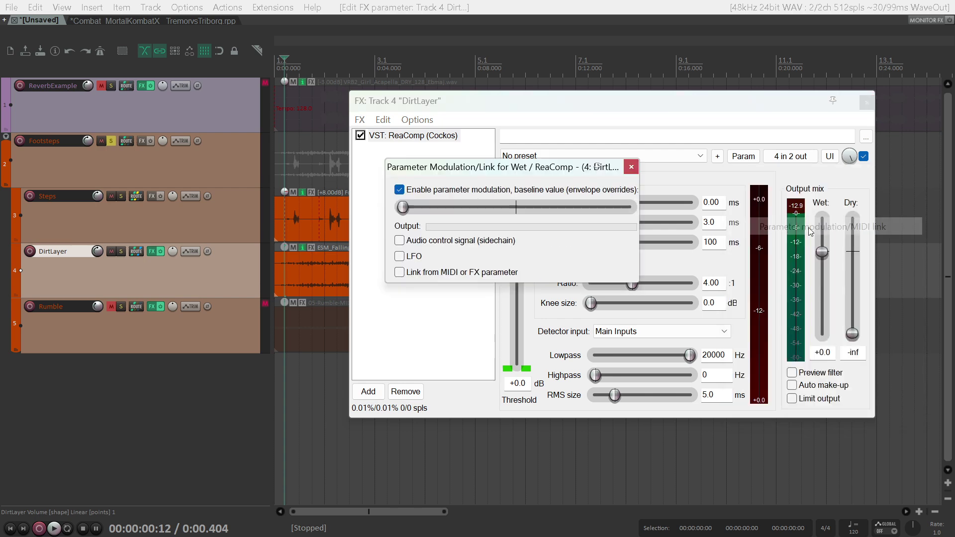
{"action": "left_click", "coordinate": [400, 242]}
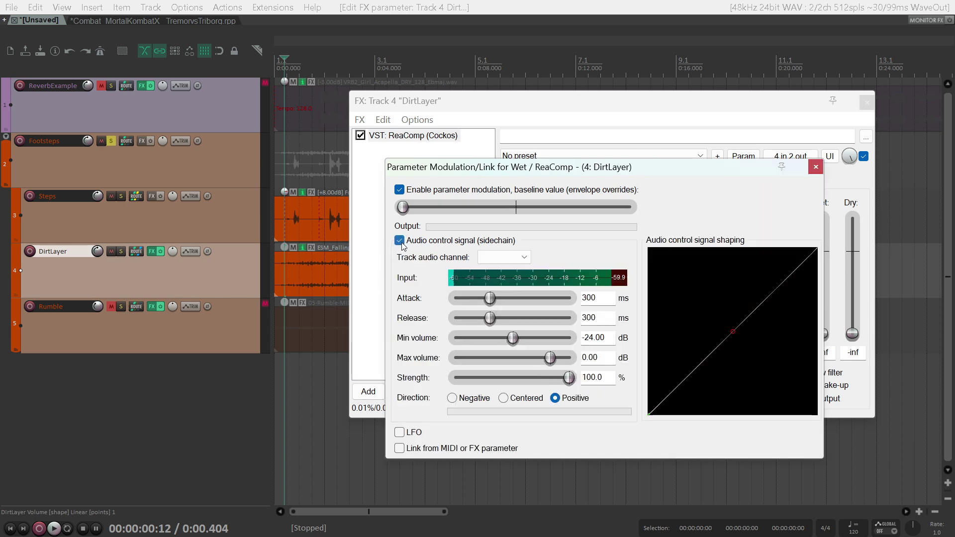
- Set the sidechain track audio channel to 3, checking it against the Steps track's send to DirtLayer, and play briefly to test the input
{"action": "left_click", "coordinate": [516, 263]}
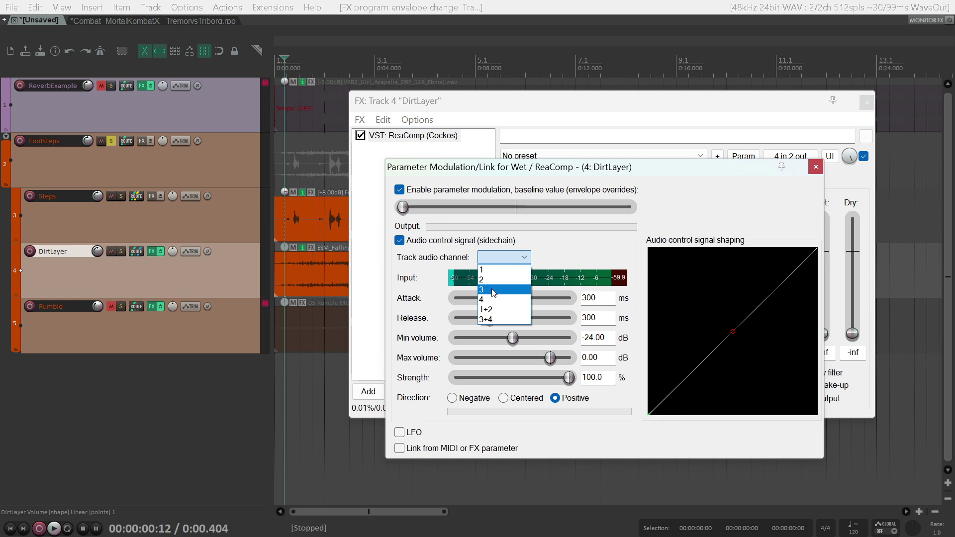
{"action": "left_click", "coordinate": [491, 293]}
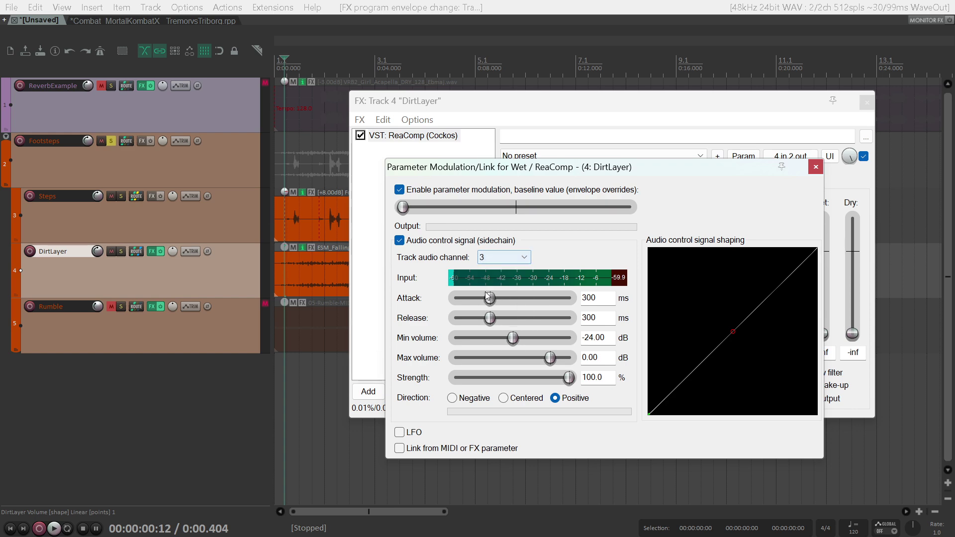
{"action": "left_click", "coordinate": [137, 198]}
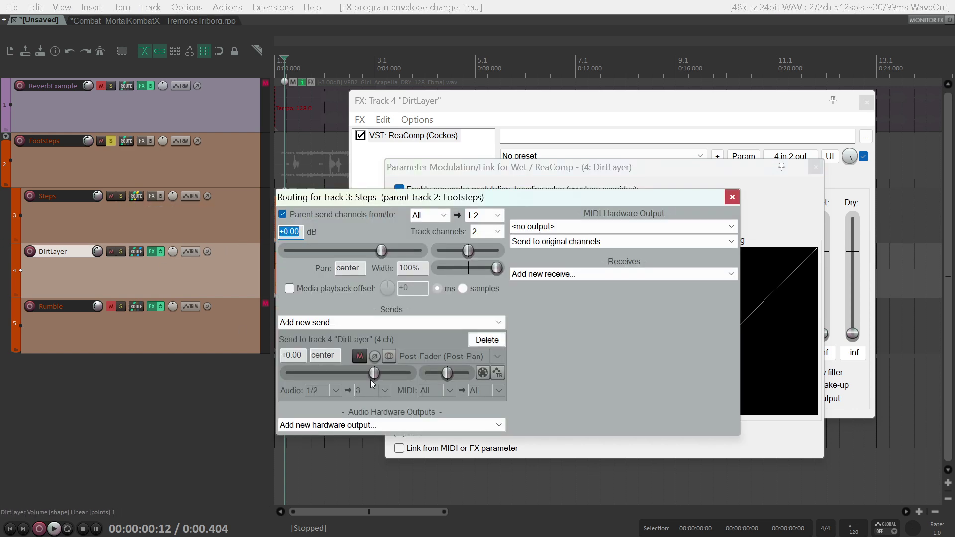
{"action": "left_click", "coordinate": [732, 198]}
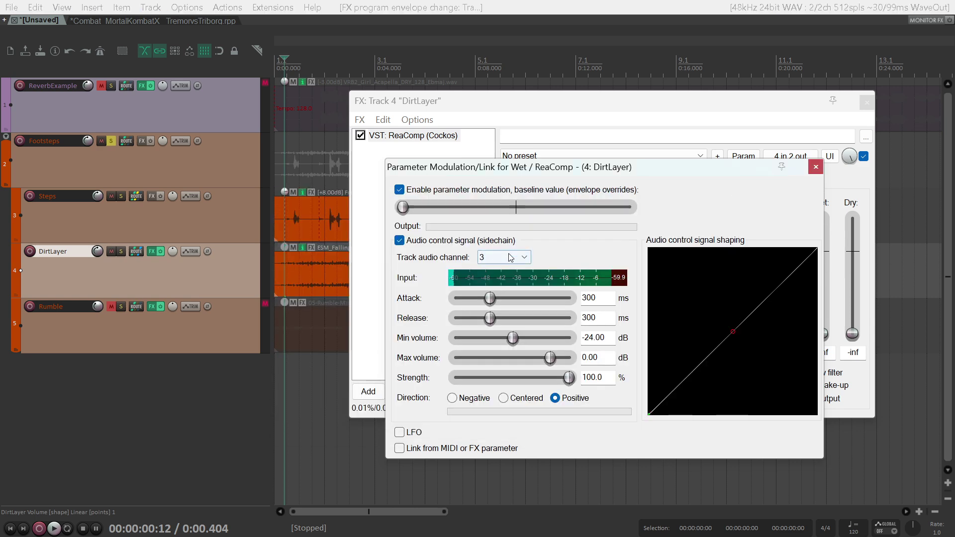
{"action": "left_click", "coordinate": [485, 263]}
{"action": "left_click", "coordinate": [497, 292]}
{"action": "key", "text": "space"}
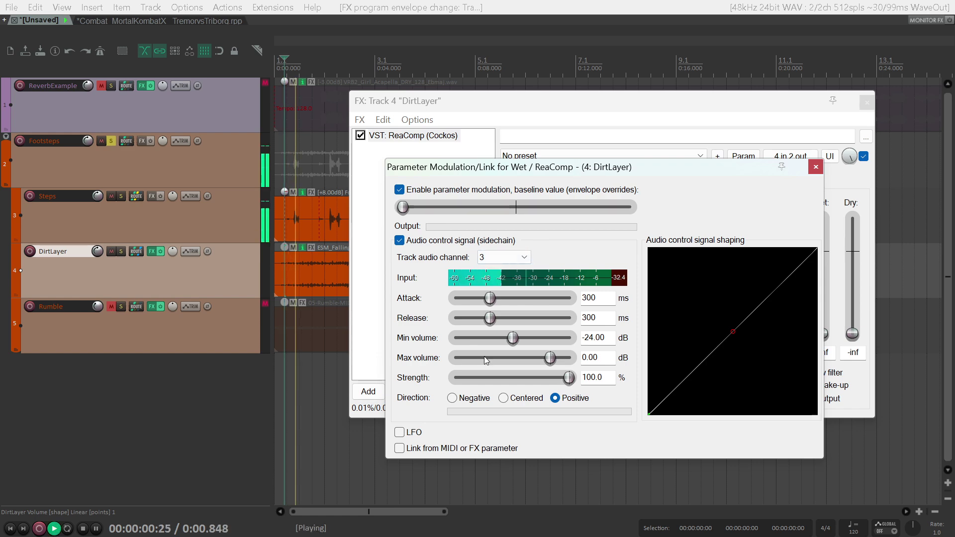
{"action": "key", "text": "space"}
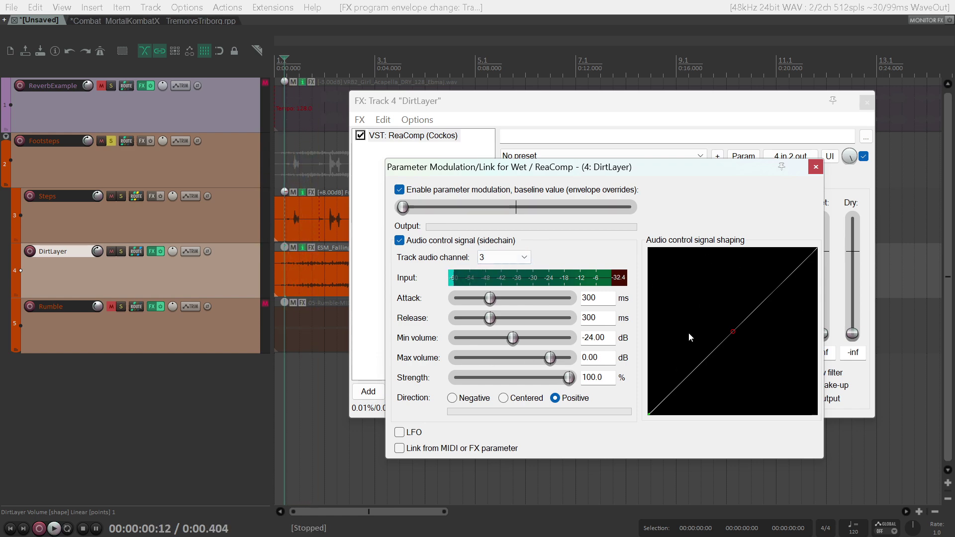
- Set the modulation's Min volume to -60.00 dB and Attack and Release to 0 ms, and play the tracks twice to check the response
{"action": "left_click_drag", "start_coordinate": [513, 338], "coordinate": [398, 348]}
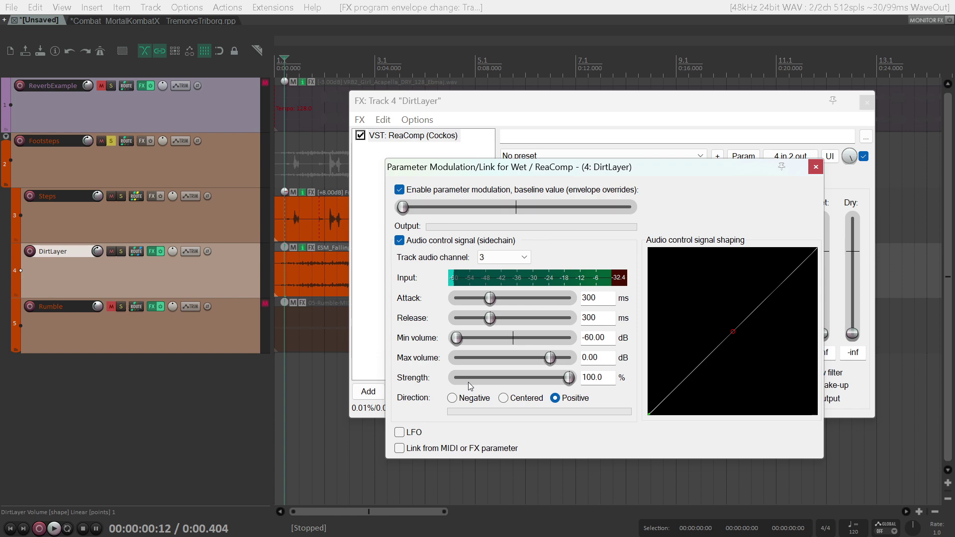
{"action": "left_click_drag", "start_coordinate": [491, 297], "coordinate": [438, 312]}
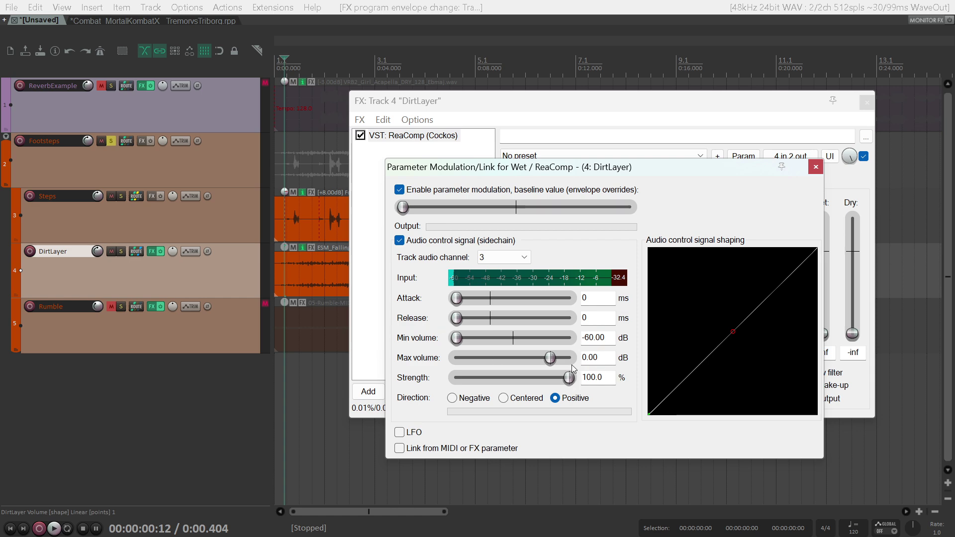
{"action": "key", "text": "space"}
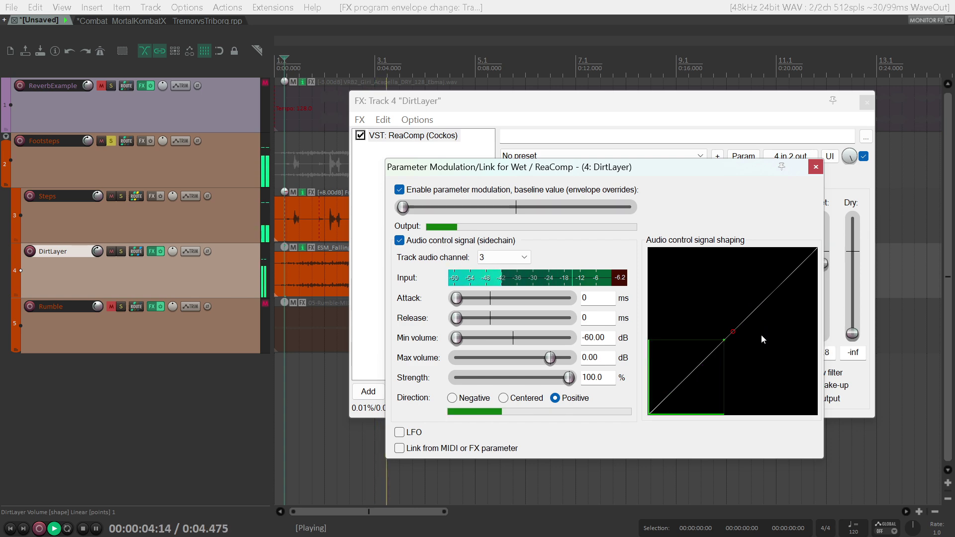
{"action": "key", "text": "space"}
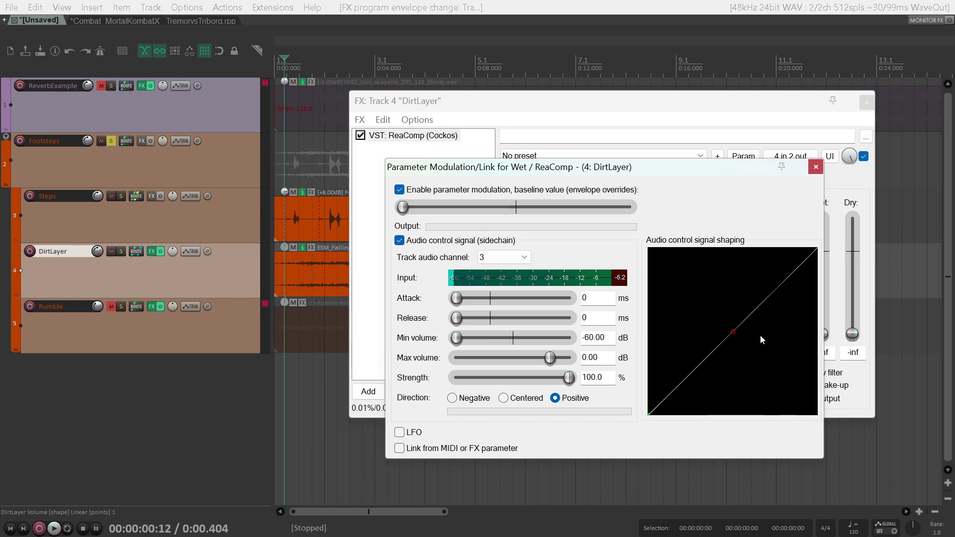
{"action": "key", "text": "space"}
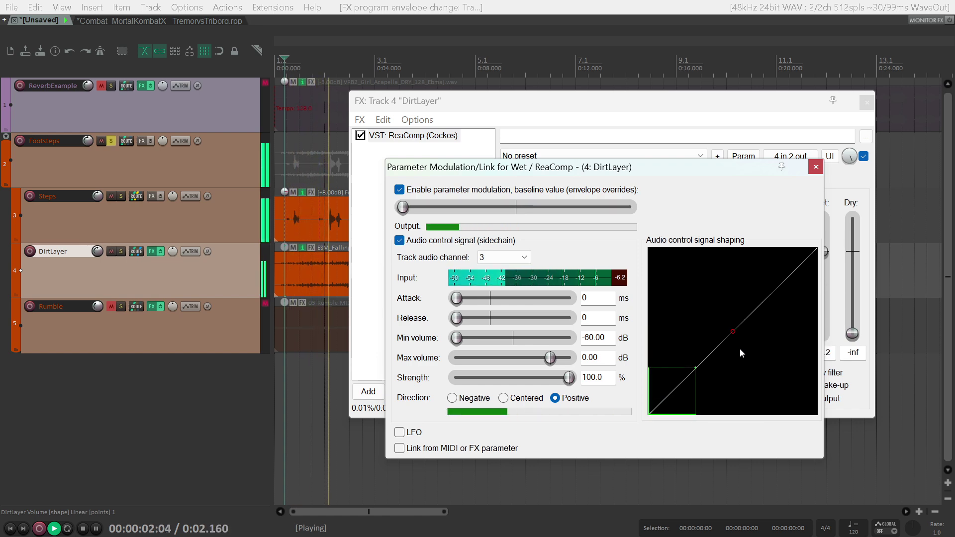
{"action": "key", "text": "space"}
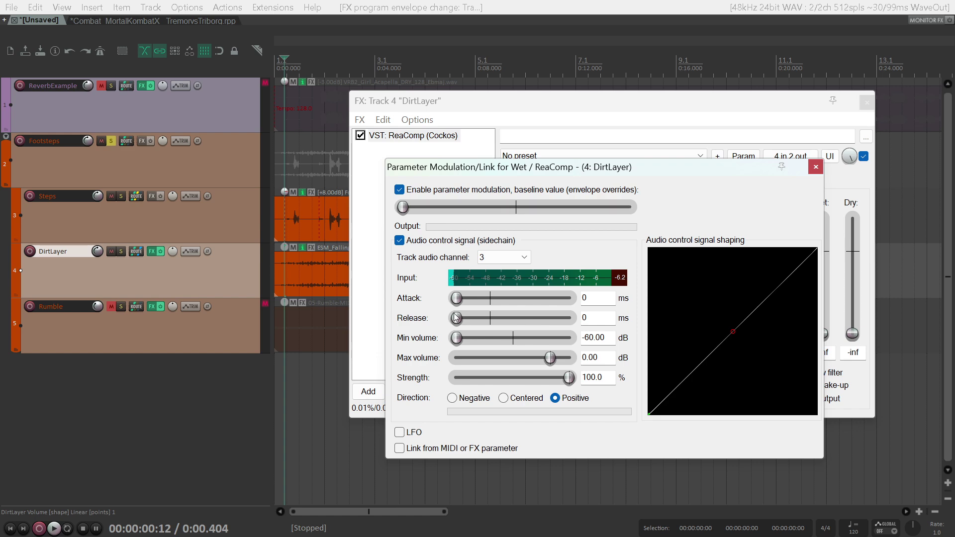
- Set the modulation's Attack to 50 ms and tune its Release through 163 ms to 115 ms, playing the tracks to check
{"action": "mouse_move", "coordinate": [459, 318]}
{"action": "left_mouse_down"}
{"action": "mouse_move", "coordinate": [476, 322]}
{"action": "mouse_move", "coordinate": [462, 306]}
{"action": "left_mouse_up"}
{"action": "key", "text": "space"}
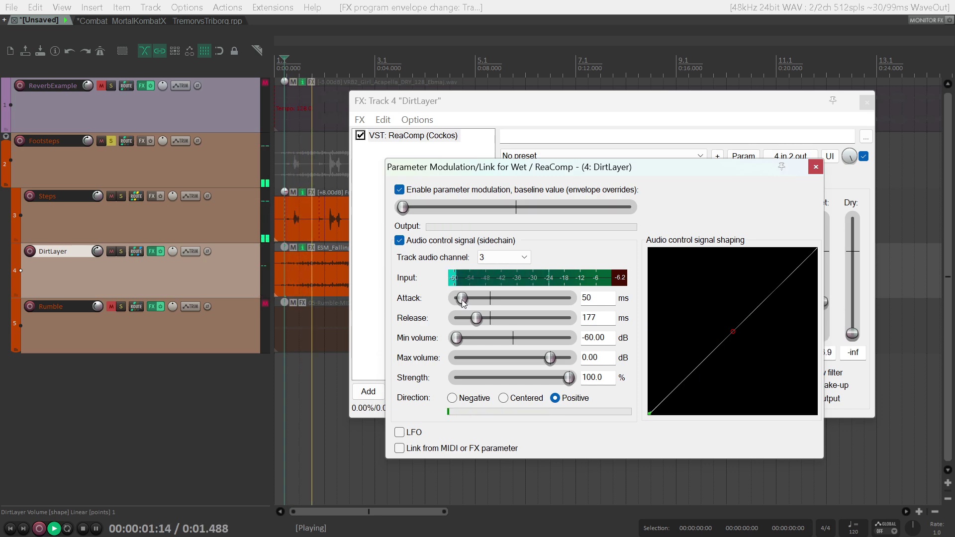
{"action": "key", "text": "space"}
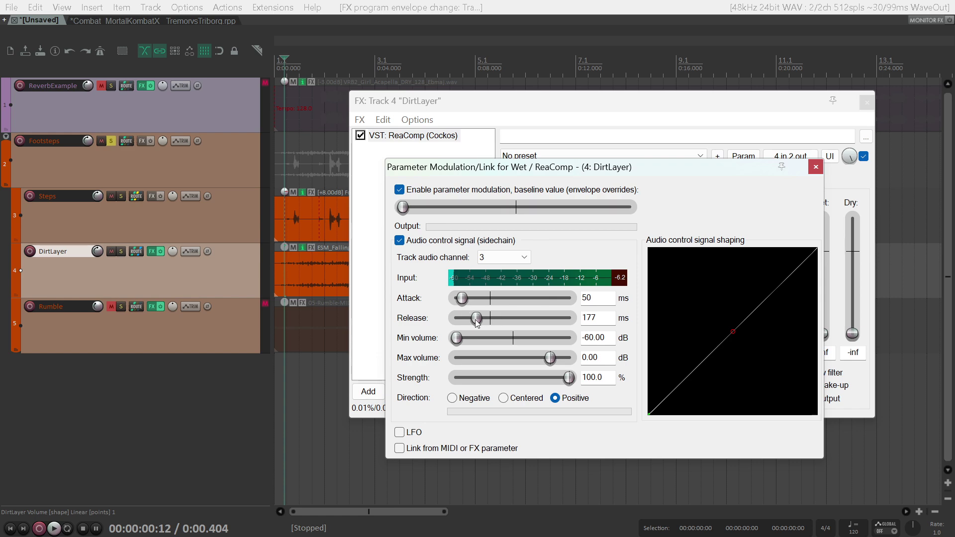
{"action": "left_click_drag", "start_coordinate": [477, 321], "coordinate": [475, 322]}
{"action": "key", "text": "space"}
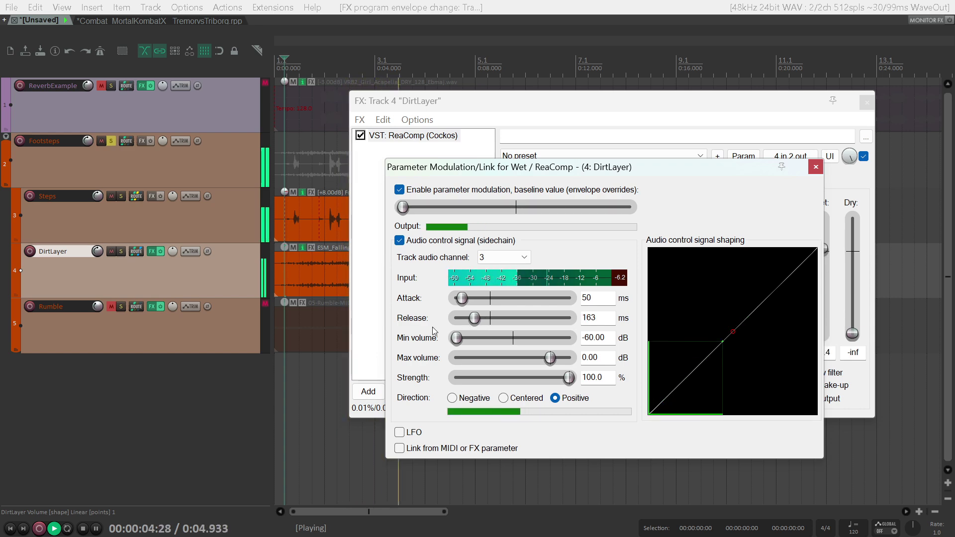
{"action": "key", "text": "space"}
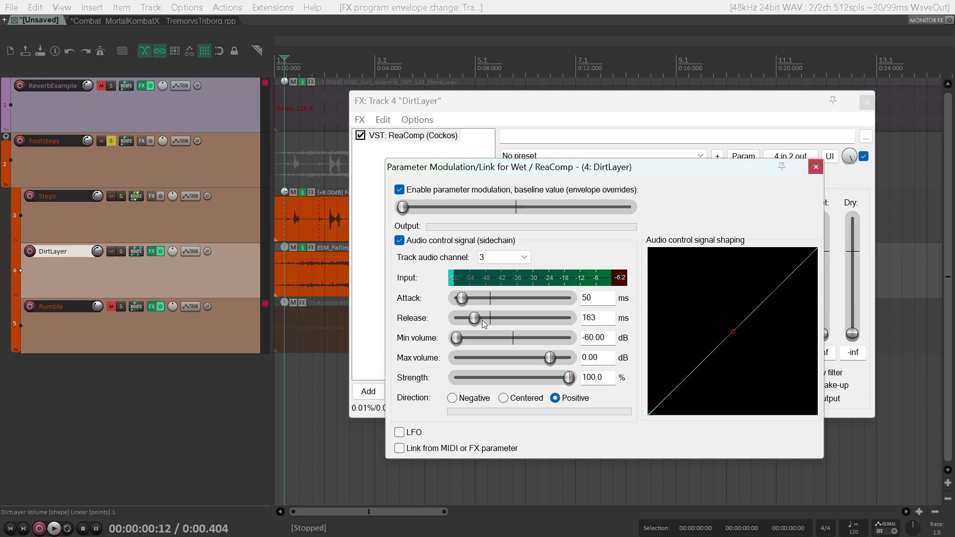
{"action": "key", "text": "space"}
{"action": "left_click_drag", "start_coordinate": [491, 324], "coordinate": [468, 320]}
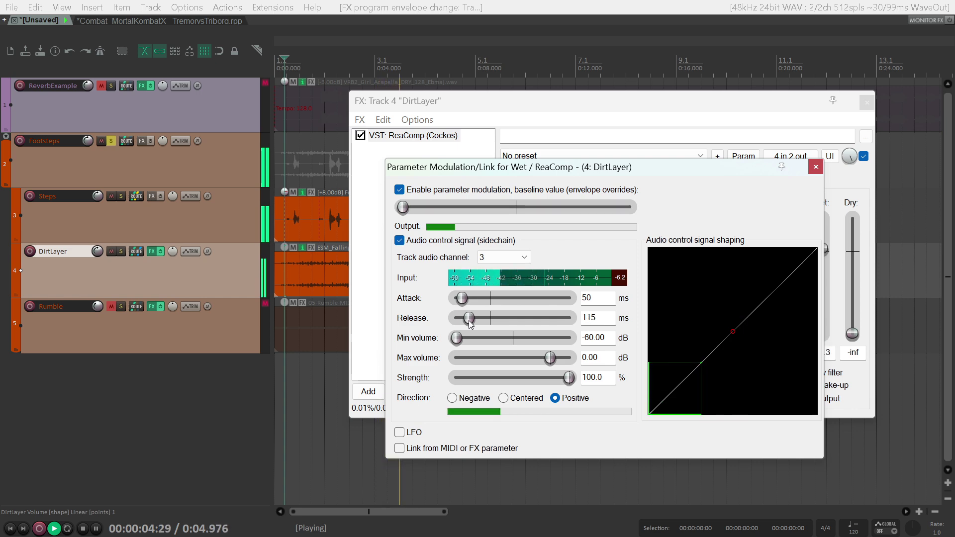
- Try a modulation Strength of 20.6% during playback, restore it to 100%, and close the modulation and DirtLayer FX windows
{"action": "left_click_drag", "start_coordinate": [570, 379], "coordinate": [479, 379]}
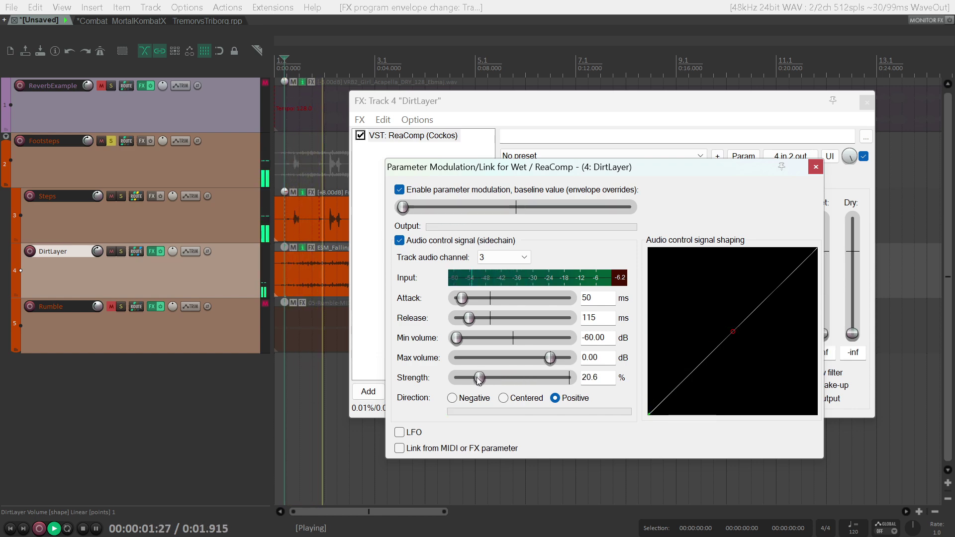
{"action": "left_click_drag", "start_coordinate": [478, 380], "coordinate": [570, 379]}
{"action": "key", "text": "space"}
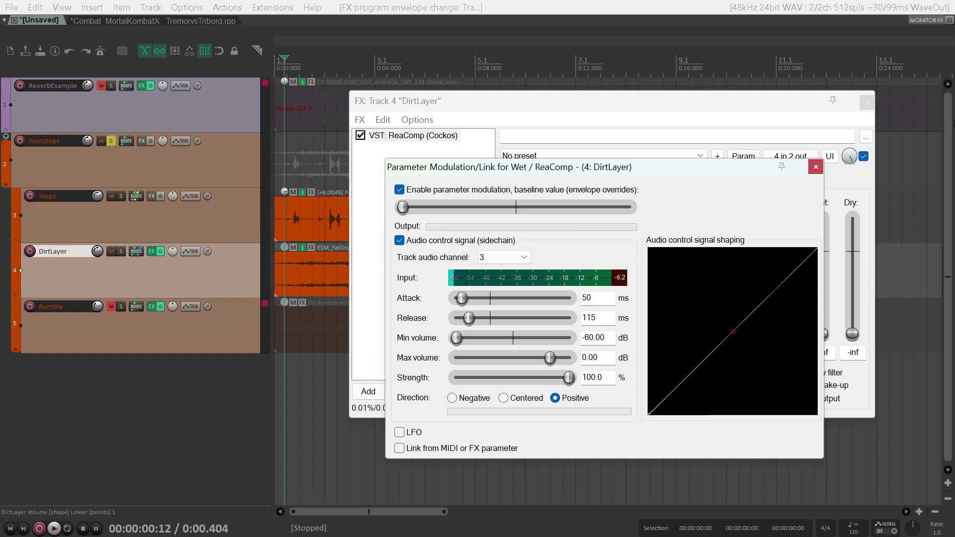
{"action": "left_click", "coordinate": [816, 167]}
{"action": "left_click", "coordinate": [868, 103]}
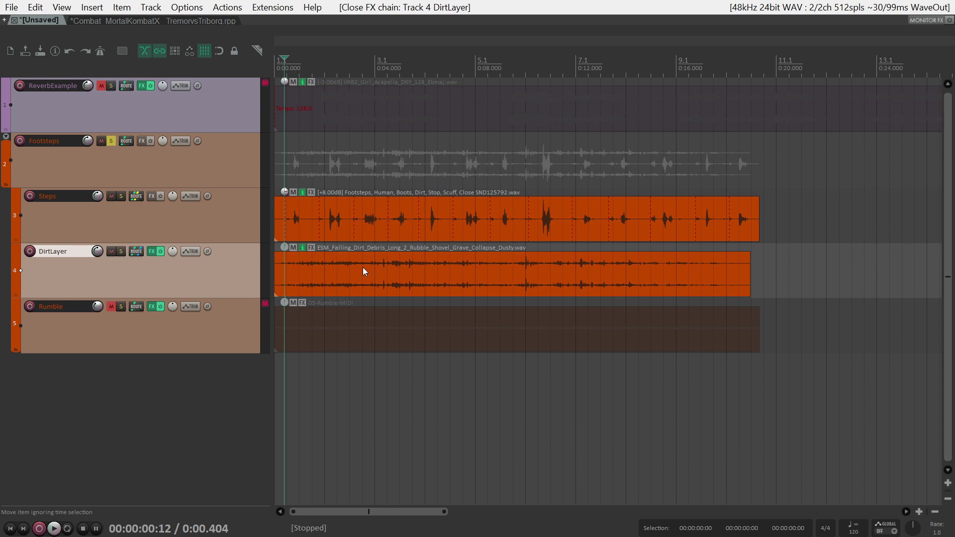
- Activate the Volume envelope on DirtLayer and raise its level to -0.60 dB
{"action": "left_click", "coordinate": [182, 252]}
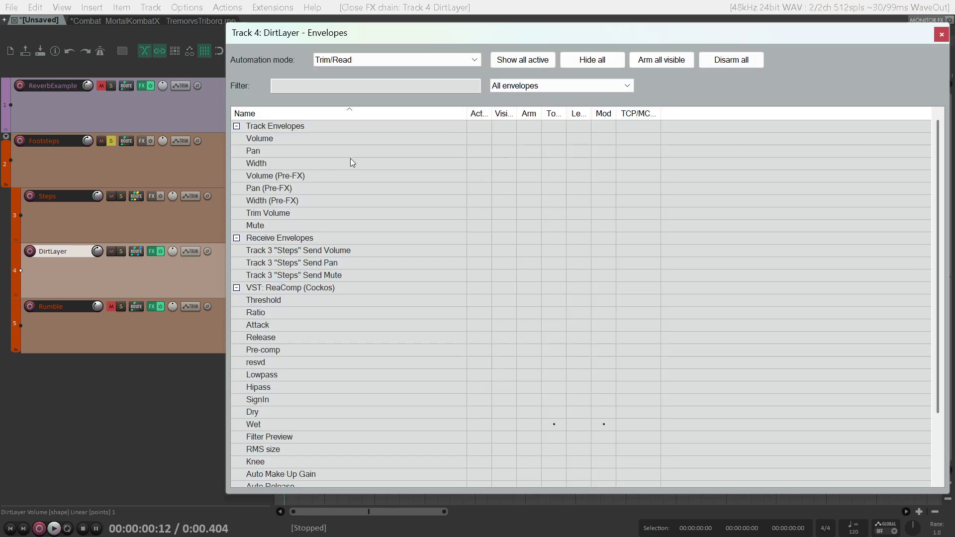
{"action": "left_click", "coordinate": [478, 139]}
{"action": "left_click", "coordinate": [942, 34]}
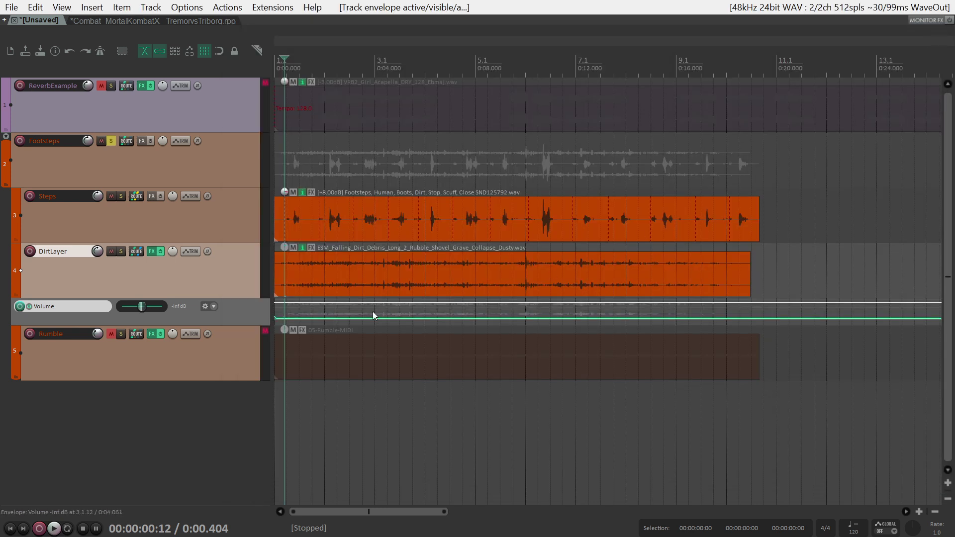
{"action": "left_click_drag", "start_coordinate": [301, 315], "coordinate": [311, 118]}
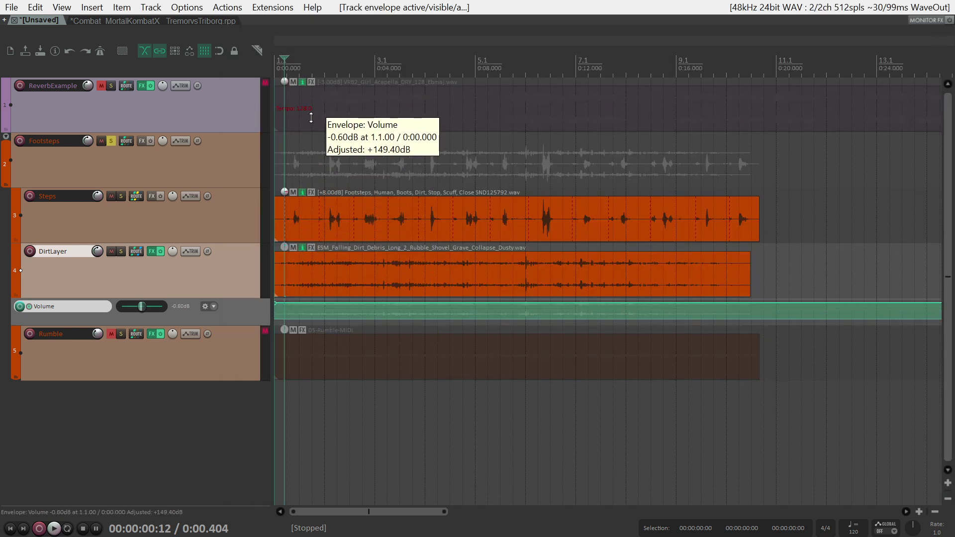
- Add Volume points on DirtLayer to fade in at about 0:03 and out from about 0:07, silencing both outer segments, and play the passage
{"action": "scroll", "coordinate": [358, 165], "scroll_direction": "down", "scroll_amount": 2}
{"action": "scroll", "coordinate": [405, 204], "scroll_direction": "up", "scroll_amount": 4}
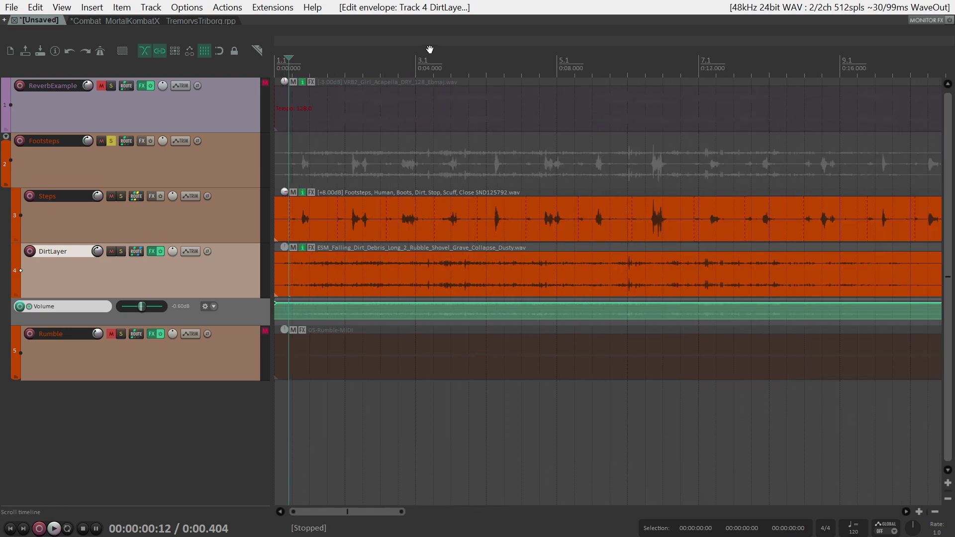
{"action": "left_click", "coordinate": [396, 67]}
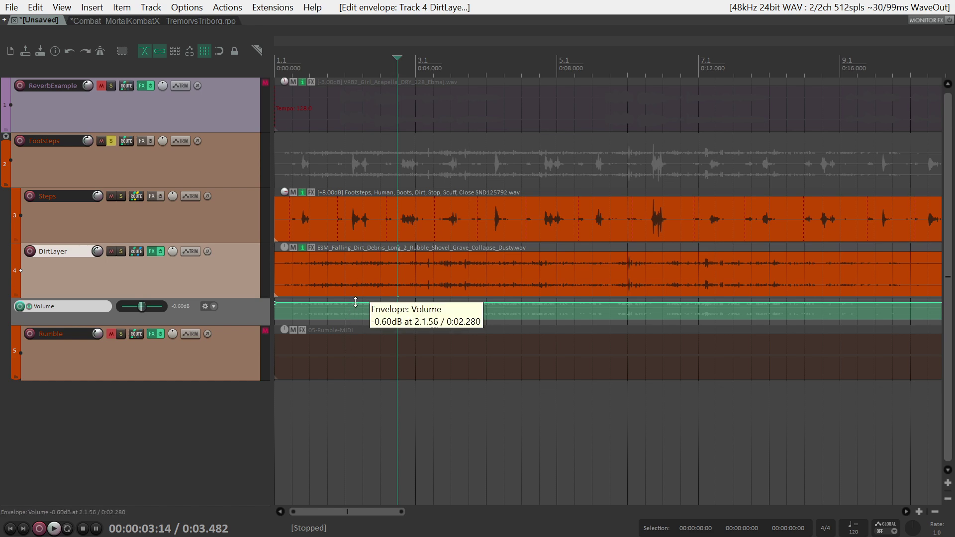
{"action": "left_click", "coordinate": [386, 305]}
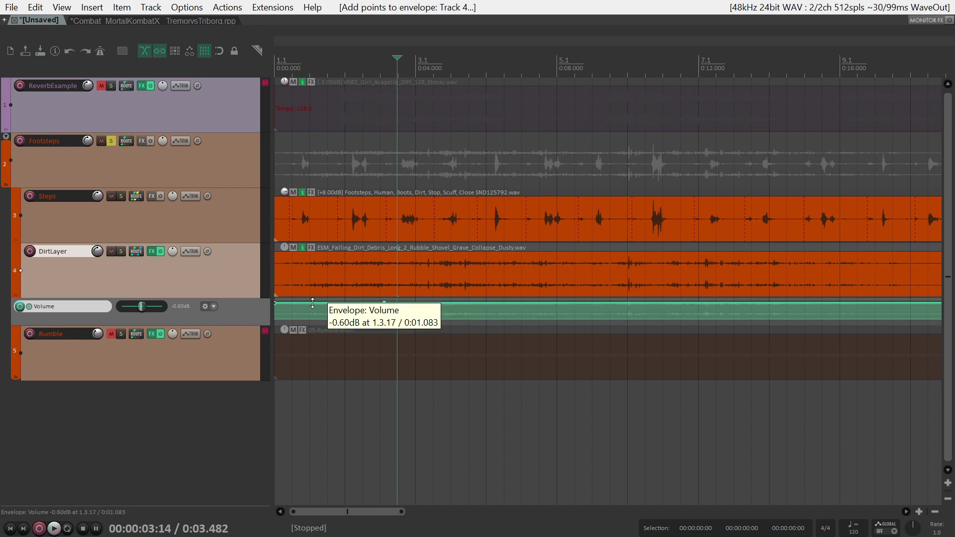
{"action": "left_click_drag", "start_coordinate": [370, 305], "coordinate": [338, 457]}
{"action": "left_click", "coordinate": [515, 303]}
{"action": "left_click", "coordinate": [552, 303]}
{"action": "left_click_drag", "start_coordinate": [581, 304], "coordinate": [579, 465]}
{"action": "left_click", "coordinate": [367, 83]}
{"action": "key", "text": "space"}
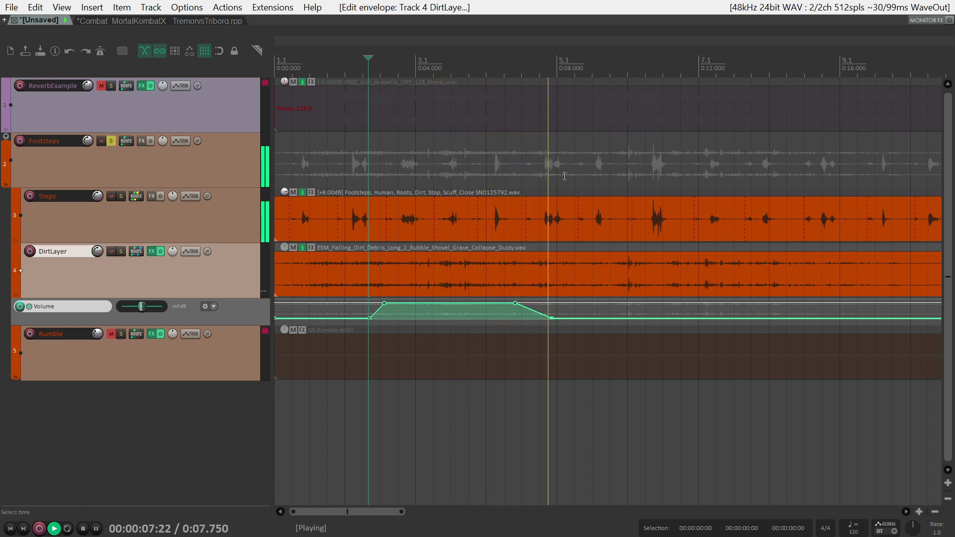
{"action": "key", "text": "space"}
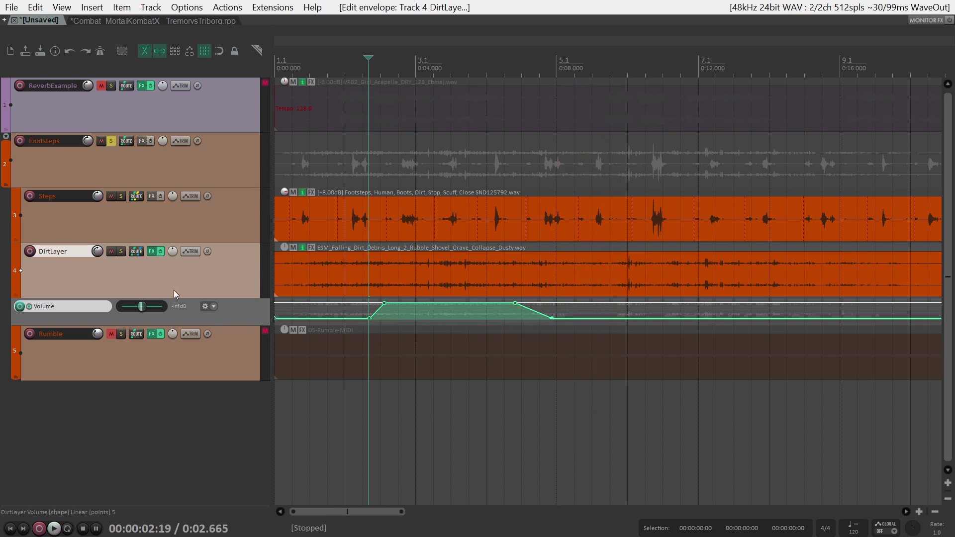
- Delete all the automation points from DirtLayer's Volume envelope
{"action": "left_click", "coordinate": [370, 318]}
{"action": "key", "text": "Delete"}
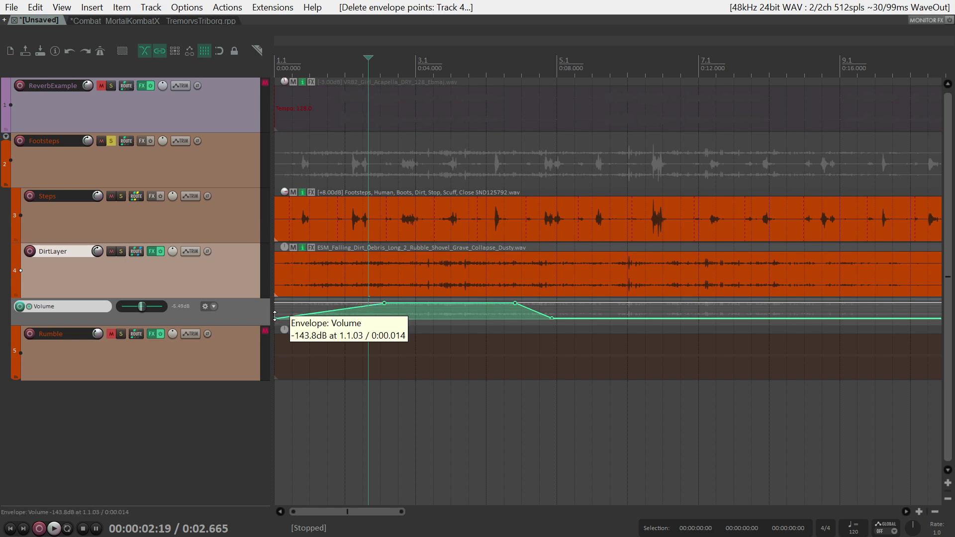
{"action": "left_click", "coordinate": [277, 319]}
{"action": "key", "text": "Delete"}
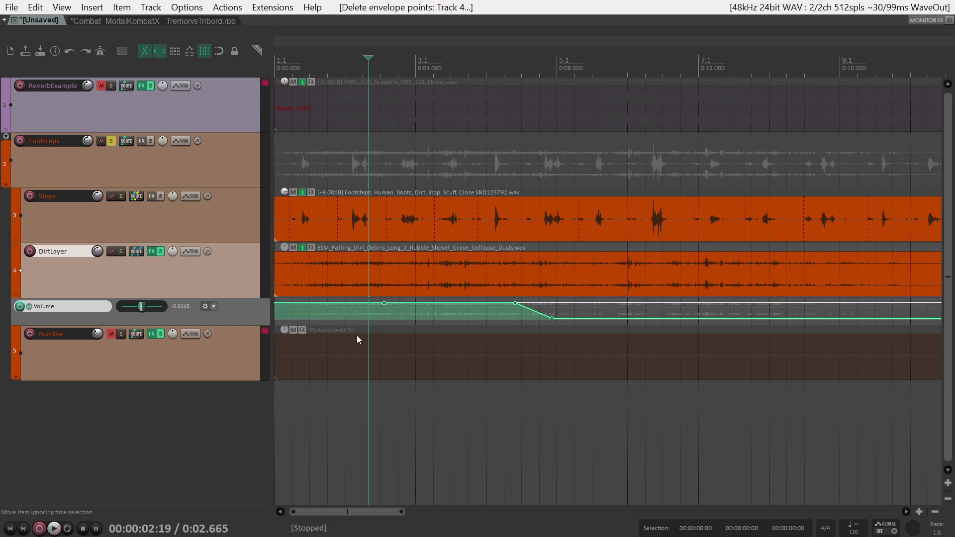
{"action": "left_click", "coordinate": [386, 303]}
{"action": "key", "text": "Delete"}
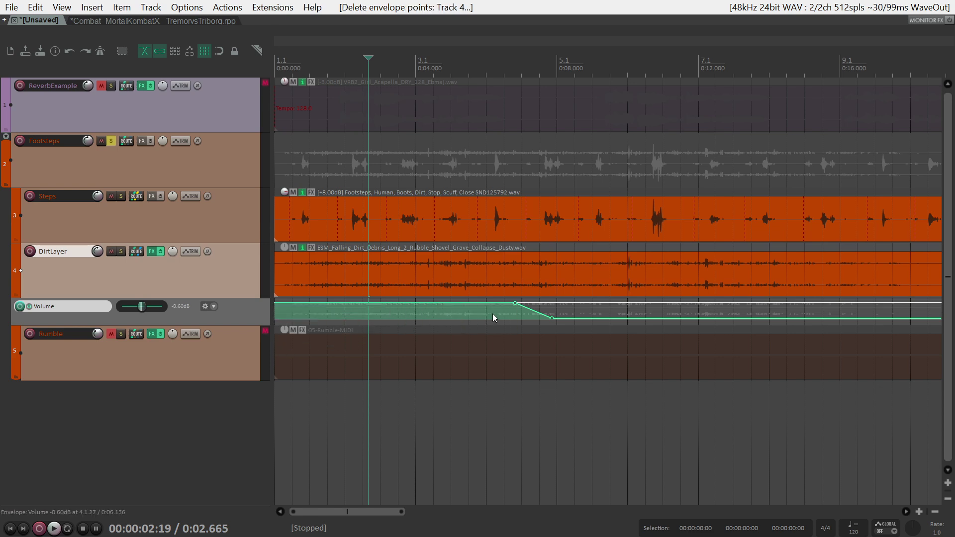
{"action": "left_click", "coordinate": [516, 303]}
{"action": "key", "text": "Delete"}
{"action": "left_click", "coordinate": [553, 318]}
{"action": "key", "text": "Delete"}
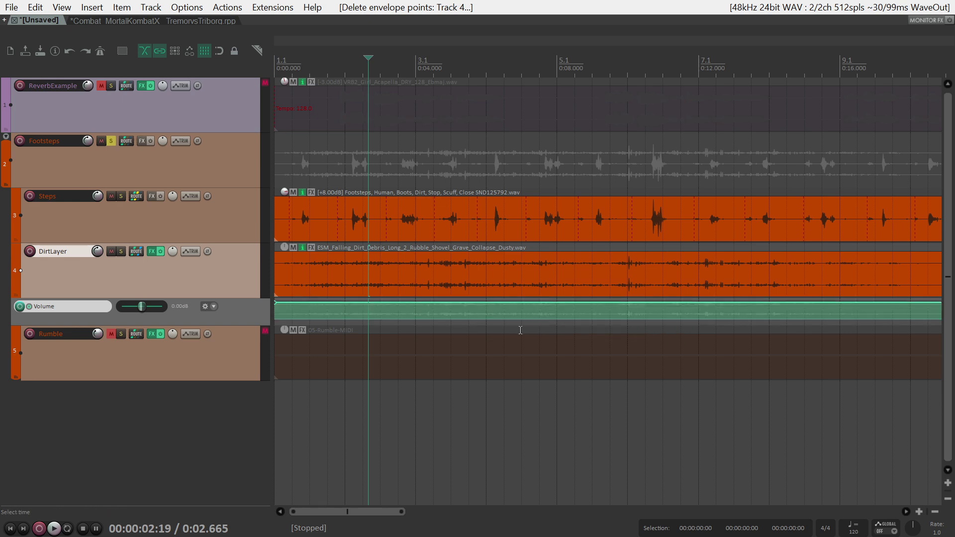
- Remove the Volume envelope from the DirtLayer track
{"action": "scroll", "coordinate": [470, 321], "scroll_direction": "down", "scroll_amount": 2}
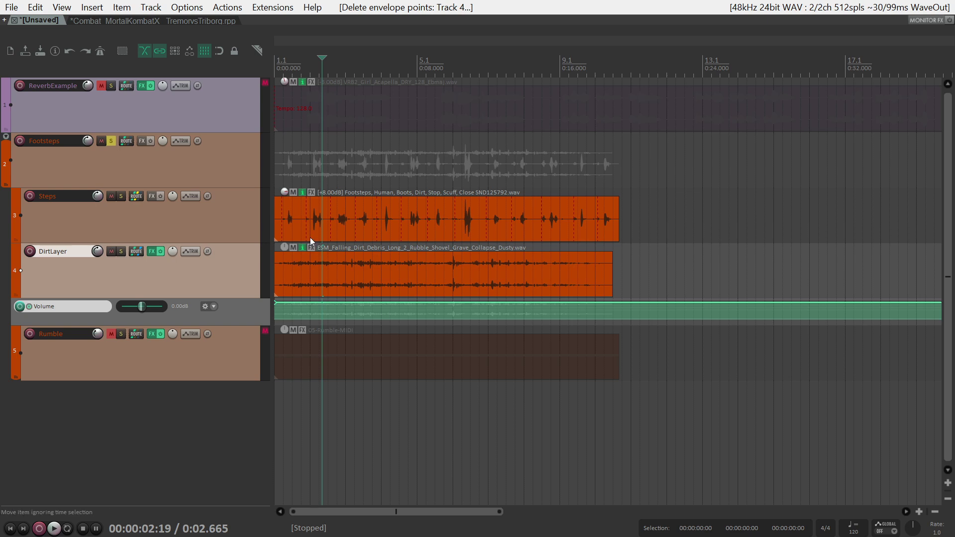
{"action": "right_click", "coordinate": [252, 315]}
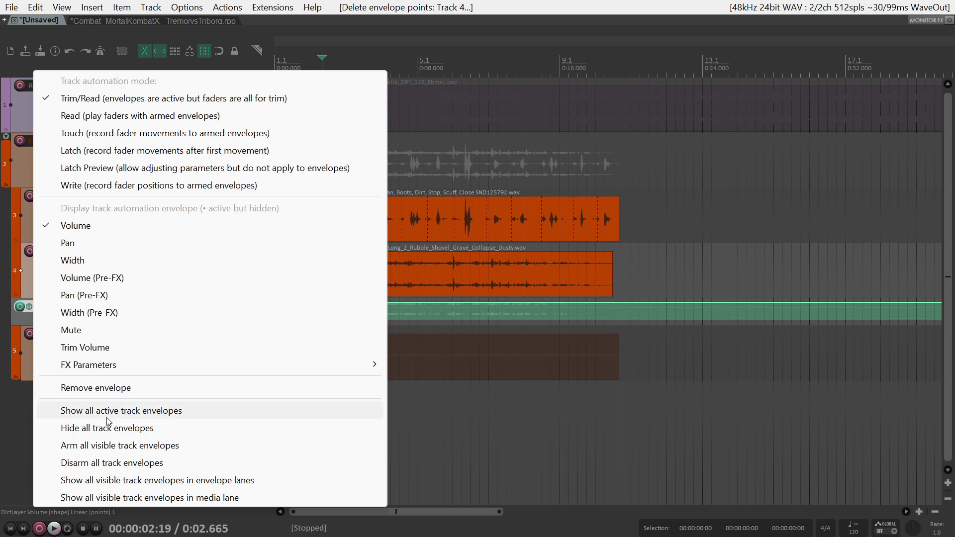
{"action": "left_click", "coordinate": [110, 389]}
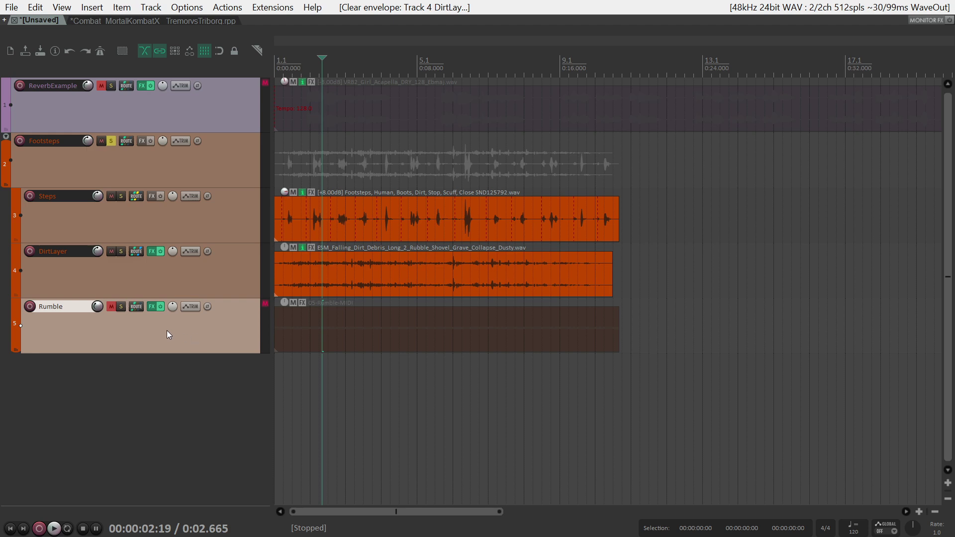
- Unmute the Rumble track and place the edit cursor just before the first footstep
{"action": "left_click", "coordinate": [112, 307]}
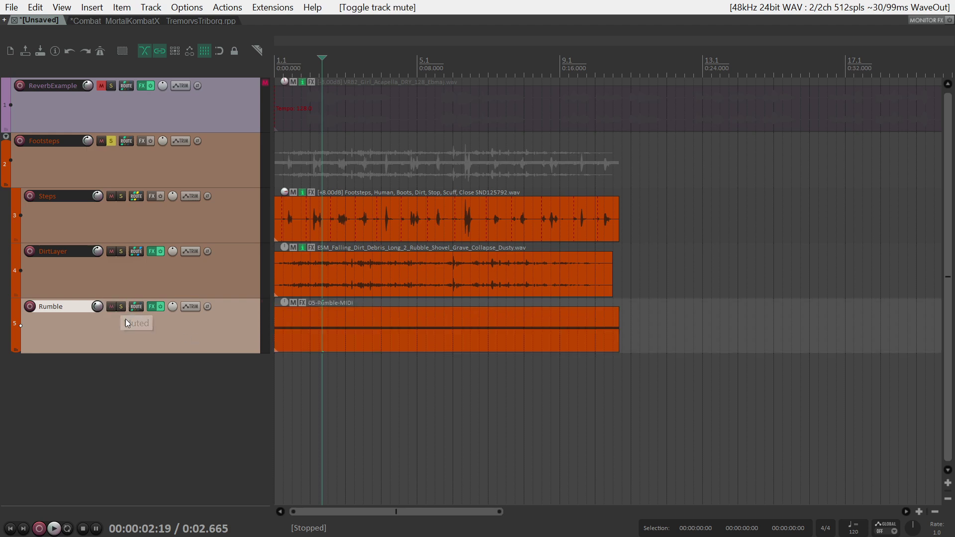
{"action": "left_click", "coordinate": [275, 65]}
{"action": "scroll", "coordinate": [304, 59], "scroll_direction": "up", "scroll_amount": 5}
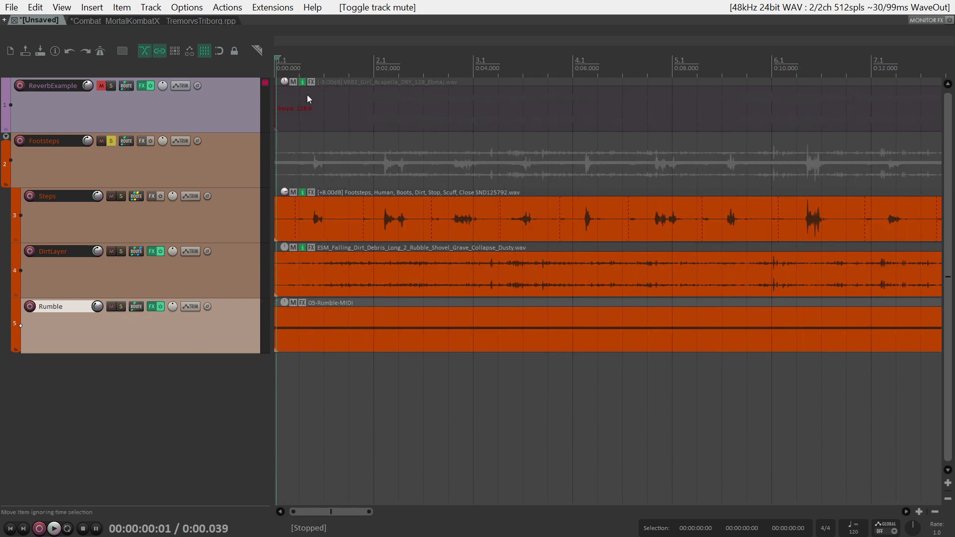
{"action": "left_click", "coordinate": [297, 62]}
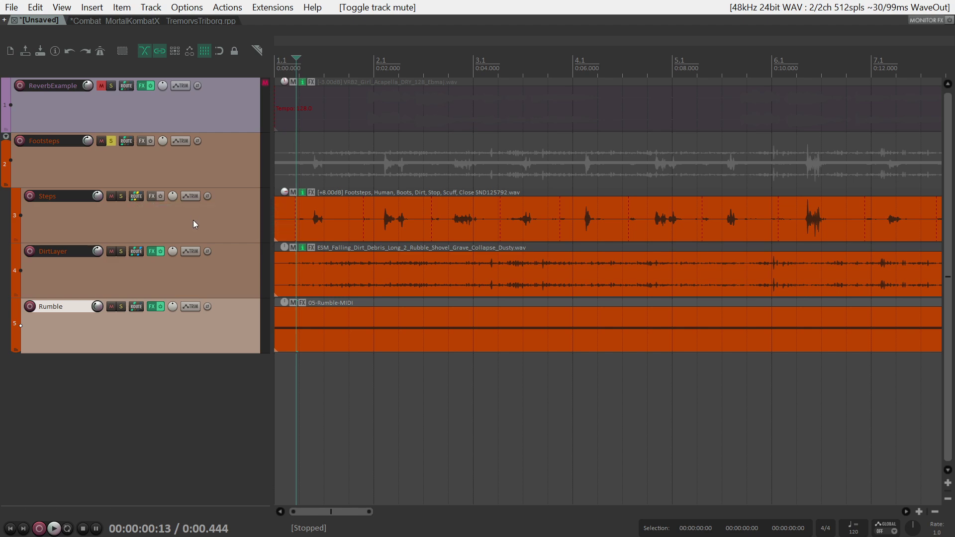
{"action": "scroll", "coordinate": [347, 236], "scroll_direction": "down", "scroll_amount": 2}
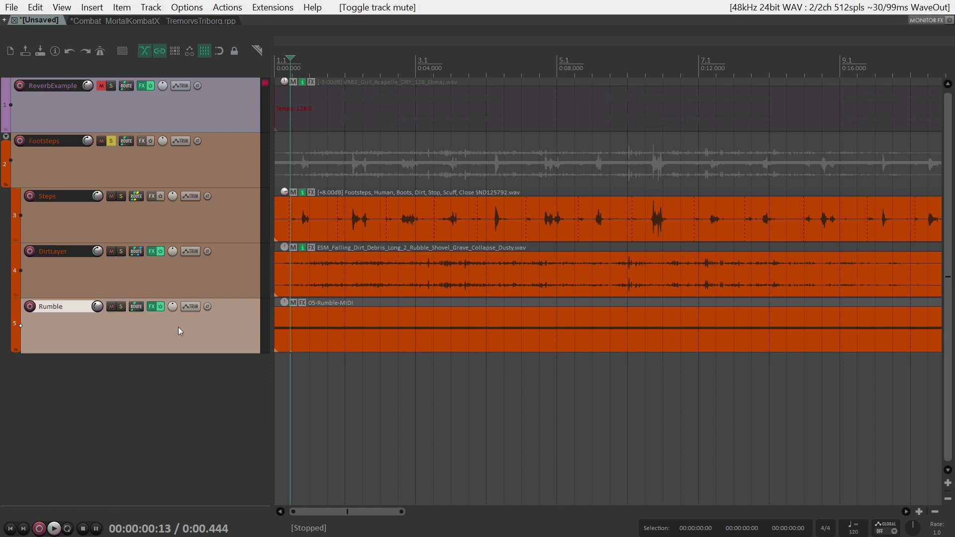
- Open Phase Plant on the Rumble track, solo the track and start playback
{"action": "left_click", "coordinate": [152, 307]}
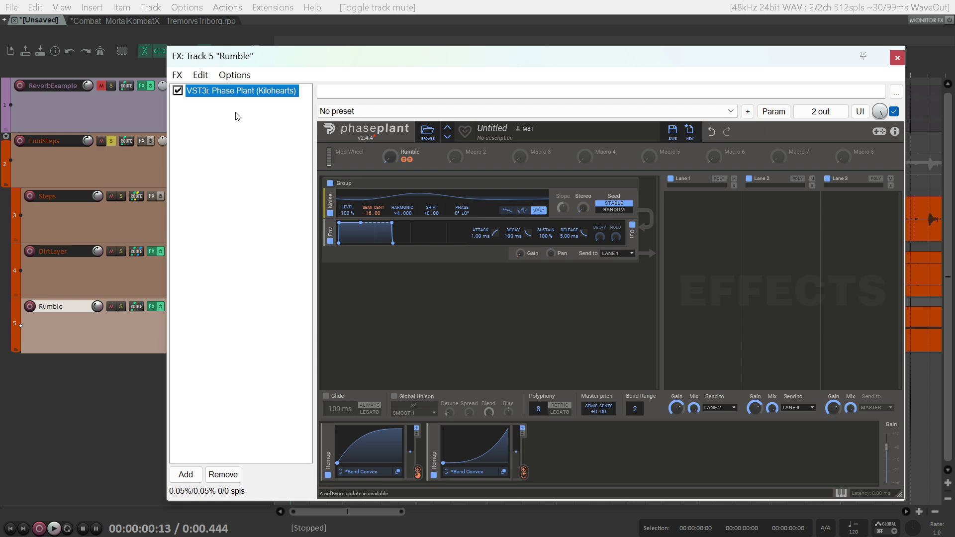
{"action": "left_click_drag", "start_coordinate": [359, 61], "coordinate": [478, 74]}
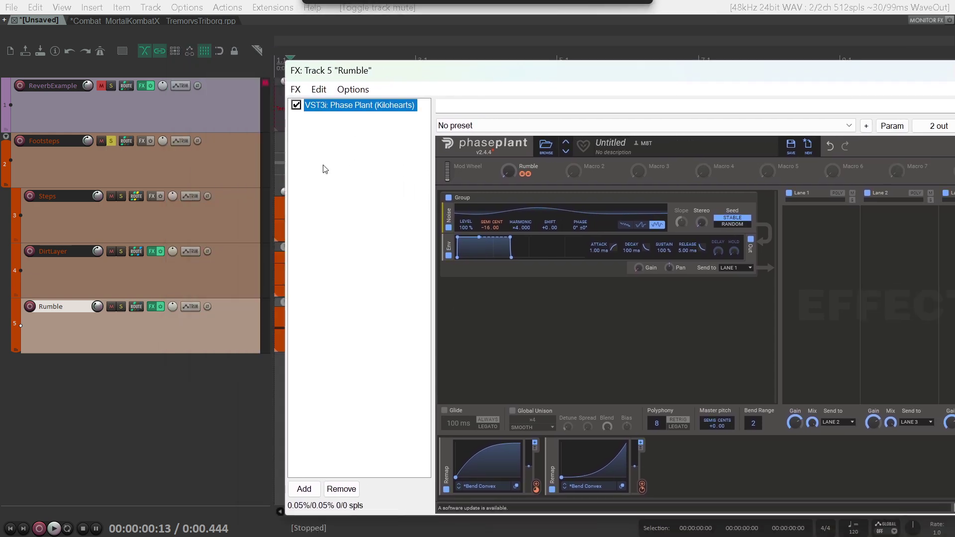
{"action": "left_click", "coordinate": [122, 306]}
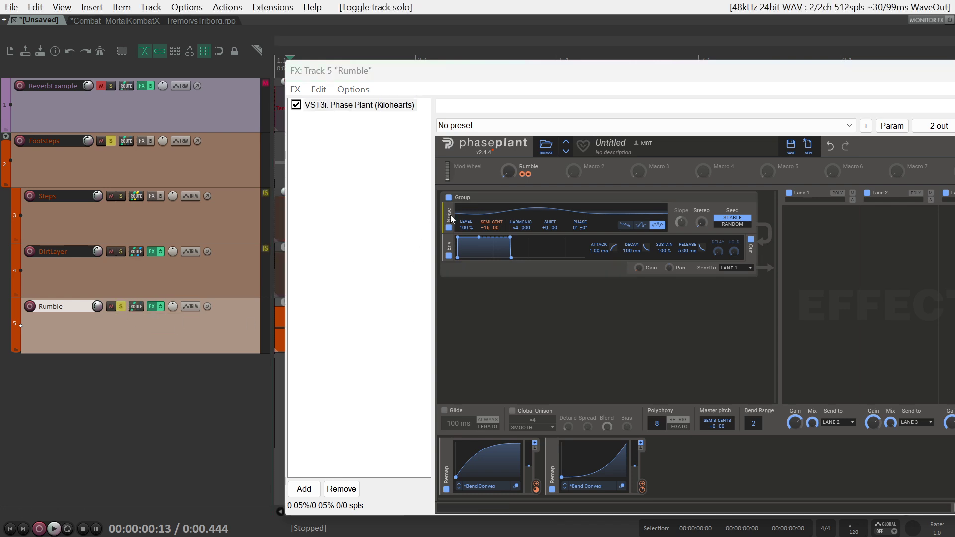
{"action": "key", "text": "space"}
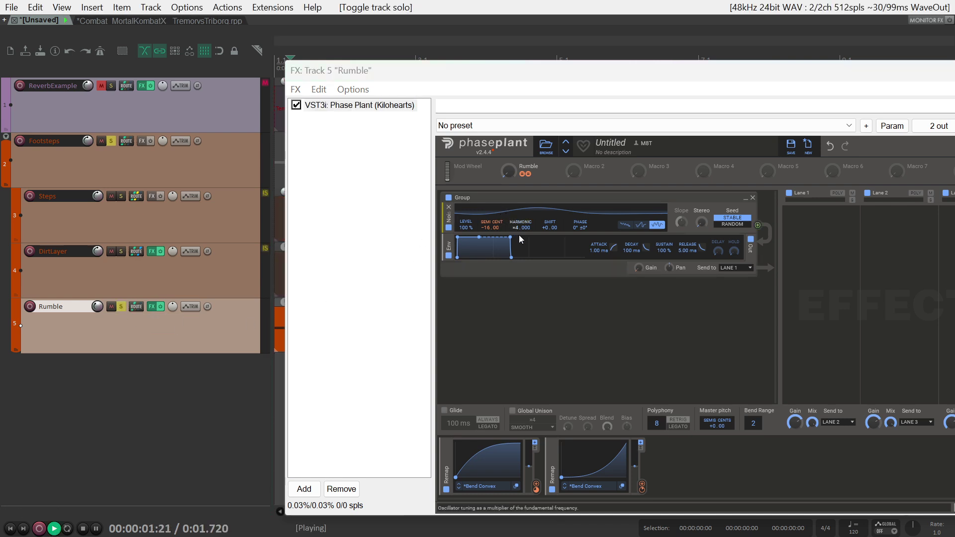
- Audition the Rumble macro in Phase Plant by sweeping it during playback, return it to 0% and close the effects window
{"action": "mouse_move", "coordinate": [480, 70]}
{"action": "left_mouse_down"}
{"action": "mouse_move", "coordinate": [461, 392]}
{"action": "mouse_move", "coordinate": [447, 163]}
{"action": "mouse_move", "coordinate": [464, 72]}
{"action": "left_mouse_up"}
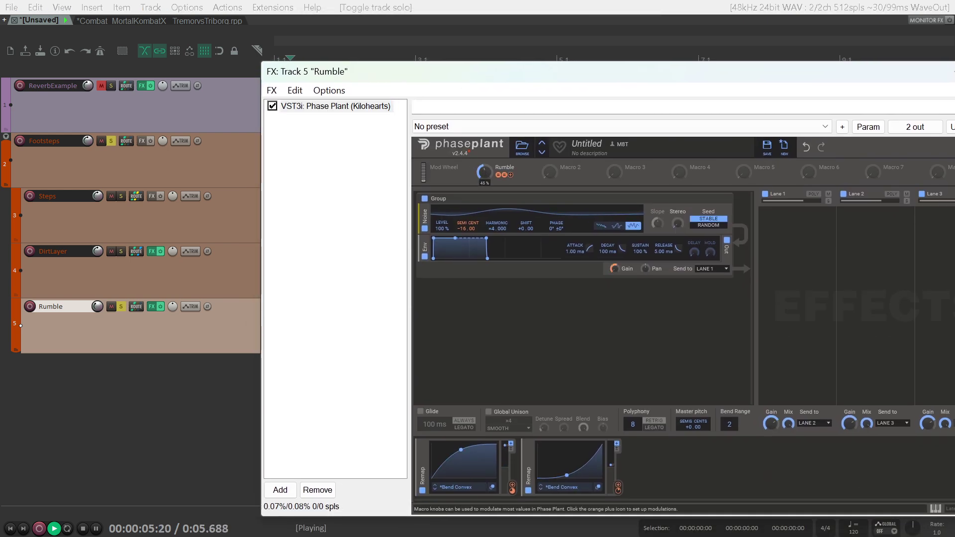
{"action": "mouse_move", "coordinate": [485, 172]}
{"action": "left_mouse_down"}
{"action": "mouse_move", "coordinate": [484, 162]}
{"action": "mouse_move", "coordinate": [482, 179]}
{"action": "mouse_move", "coordinate": [483, 168]}
{"action": "left_mouse_up"}
{"action": "key", "text": "space"}
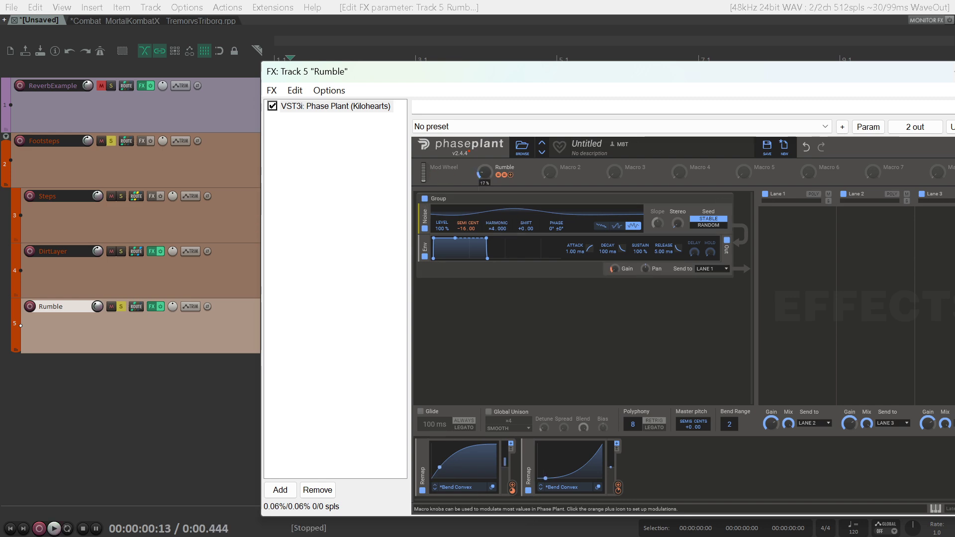
{"action": "left_click_drag", "start_coordinate": [484, 173], "coordinate": [484, 176]}
{"action": "left_click_drag", "start_coordinate": [525, 79], "coordinate": [409, 88]}
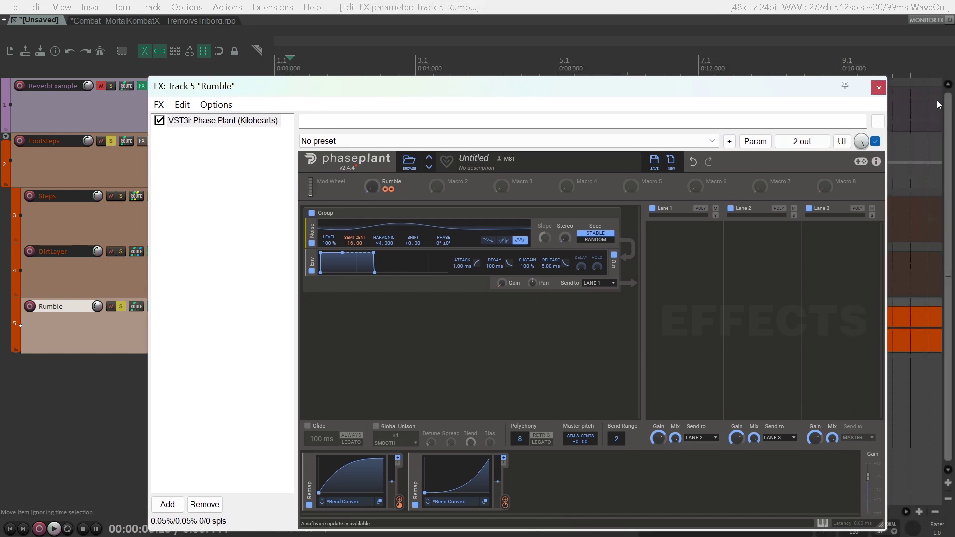
{"action": "left_click", "coordinate": [881, 90]}
- Create a send from Steps to Rumble, routing audio 1/2 to destination channel 3
{"action": "left_click_drag", "start_coordinate": [136, 198], "coordinate": [136, 309]}
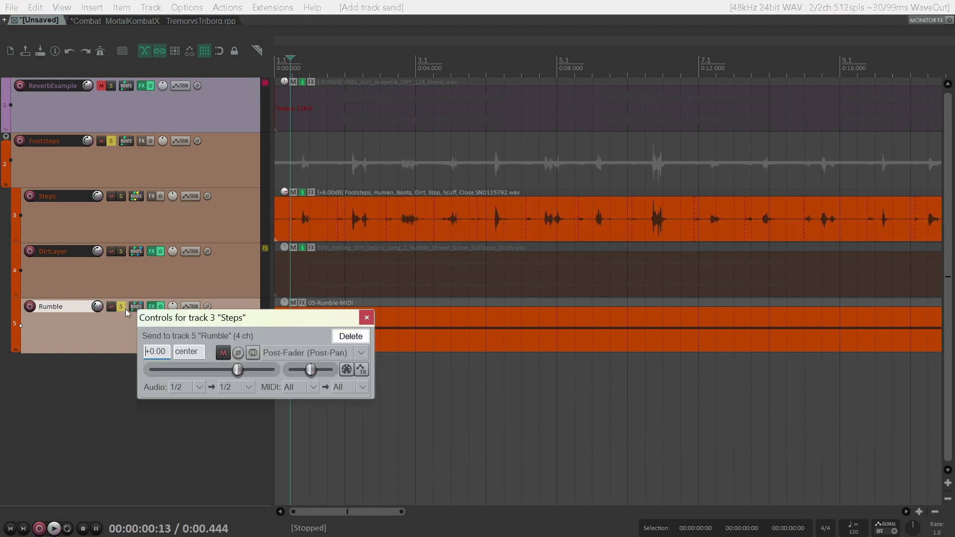
{"action": "left_click", "coordinate": [249, 387]}
{"action": "left_click", "coordinate": [264, 349]}
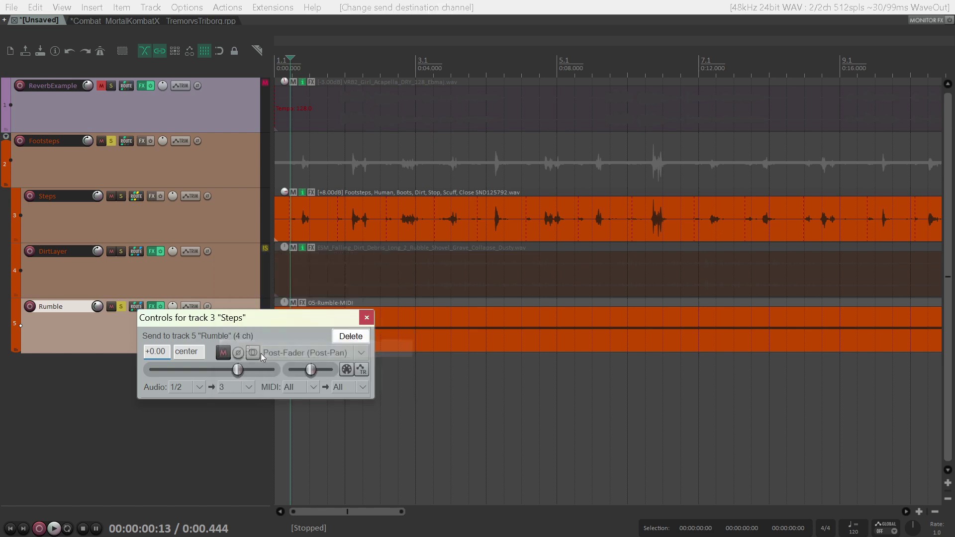
{"action": "left_click", "coordinate": [367, 317]}
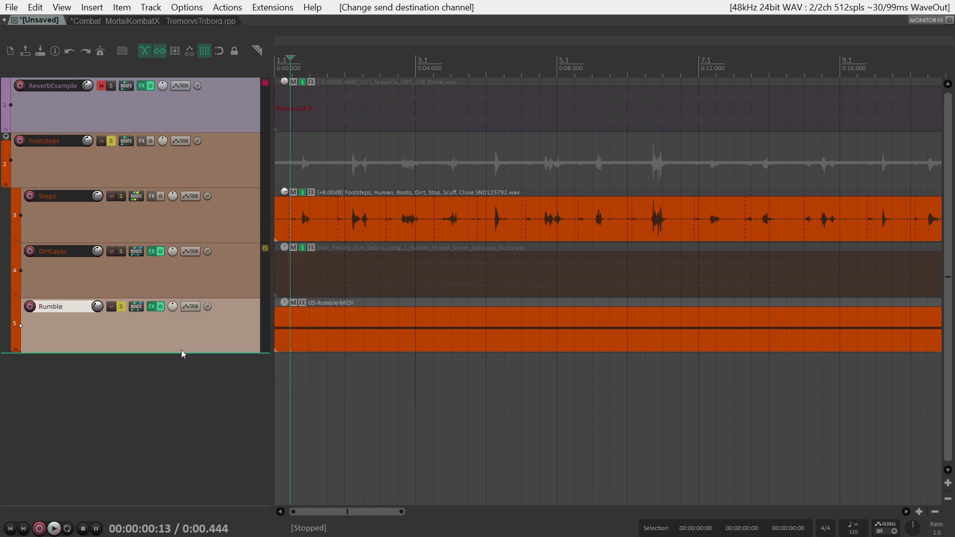
- Enable parameter modulation for Phase Plant's Rumble macro, with an audio control signal from track channel 3
{"action": "left_click", "coordinate": [152, 307]}
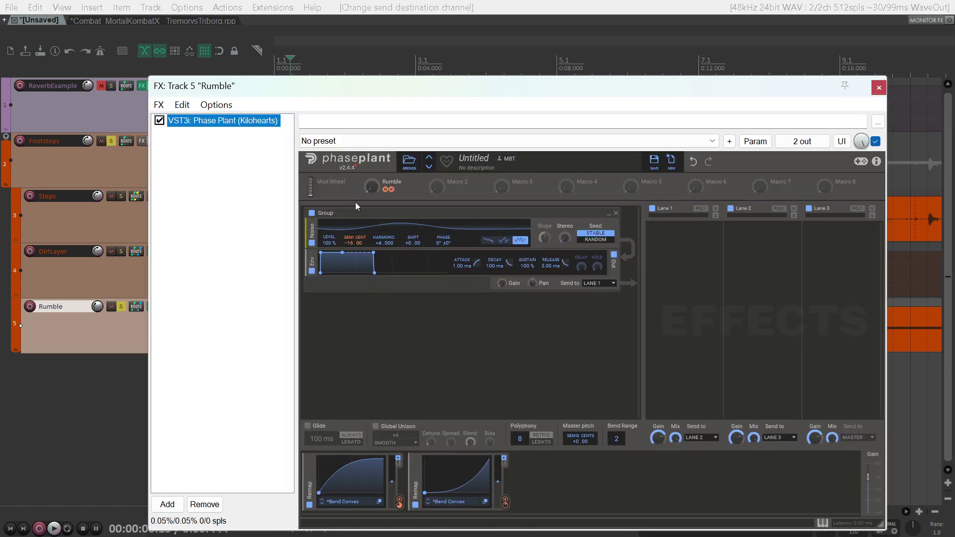
{"action": "left_click", "coordinate": [369, 187]}
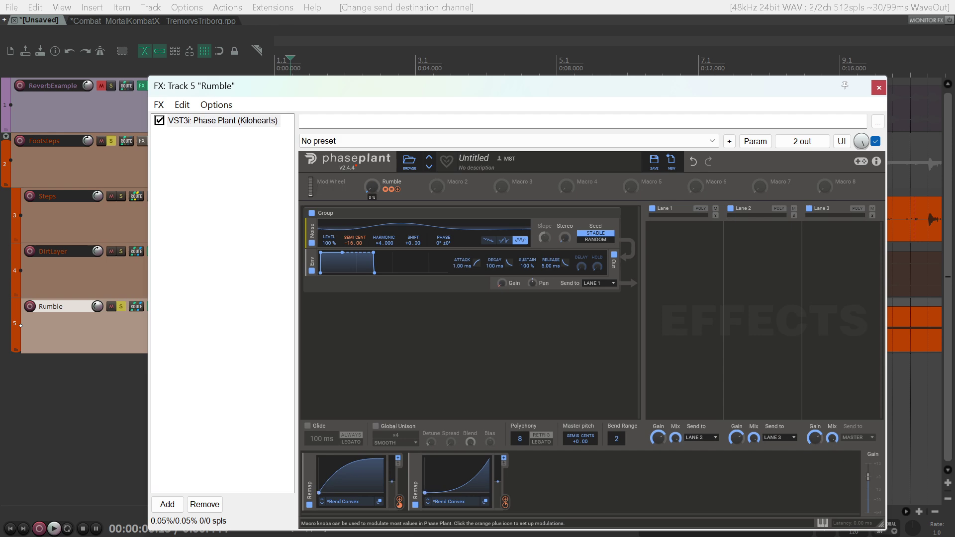
{"action": "left_click", "coordinate": [755, 141]}
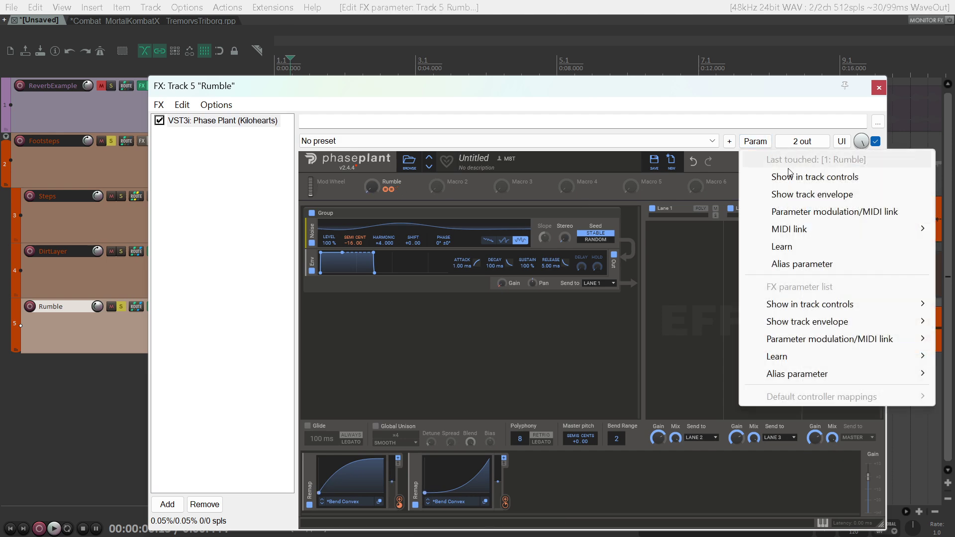
{"action": "left_click", "coordinate": [802, 213]}
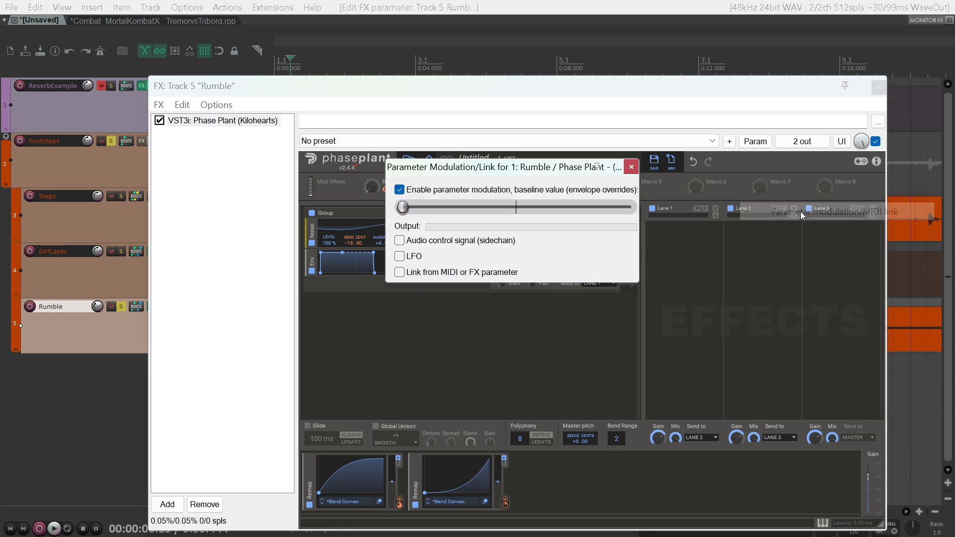
{"action": "left_click", "coordinate": [400, 241]}
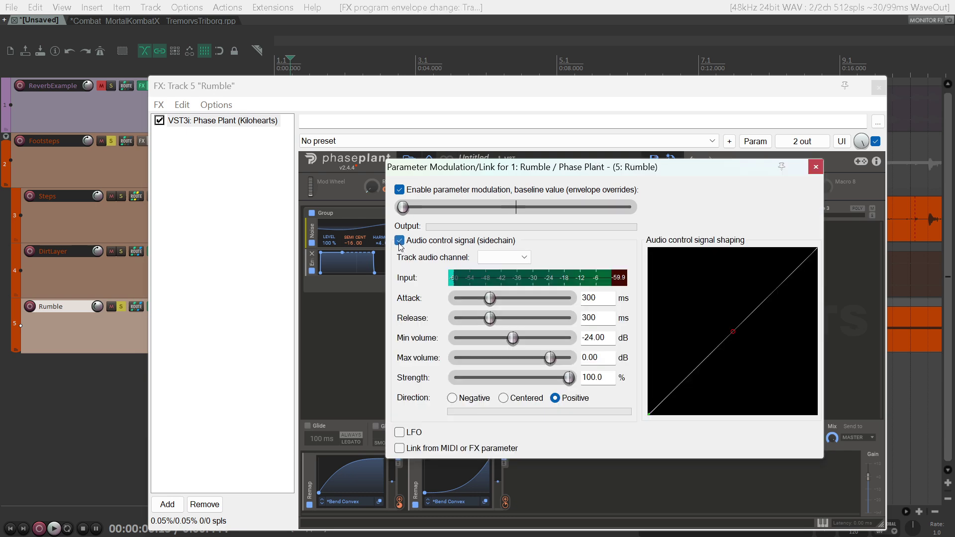
{"action": "left_click", "coordinate": [504, 257]}
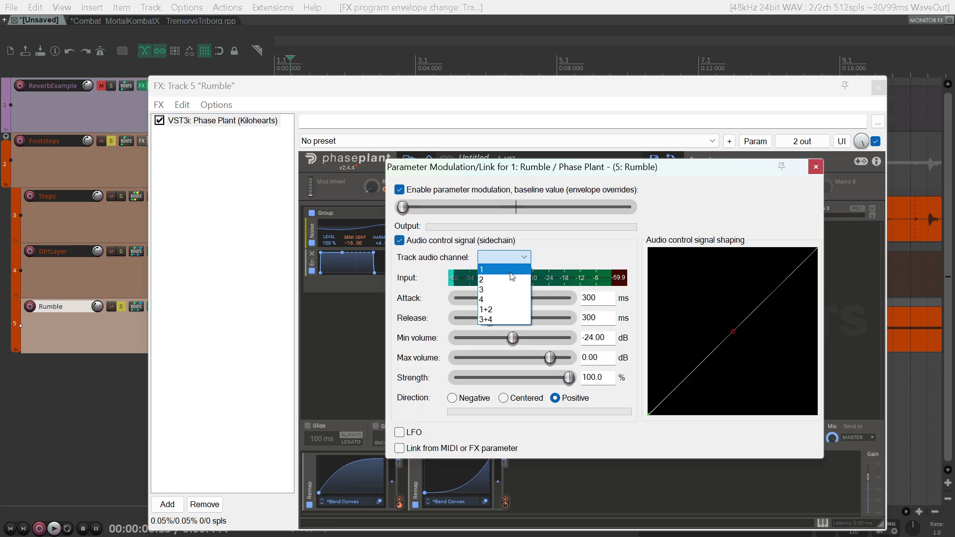
{"action": "left_click", "coordinate": [495, 292]}
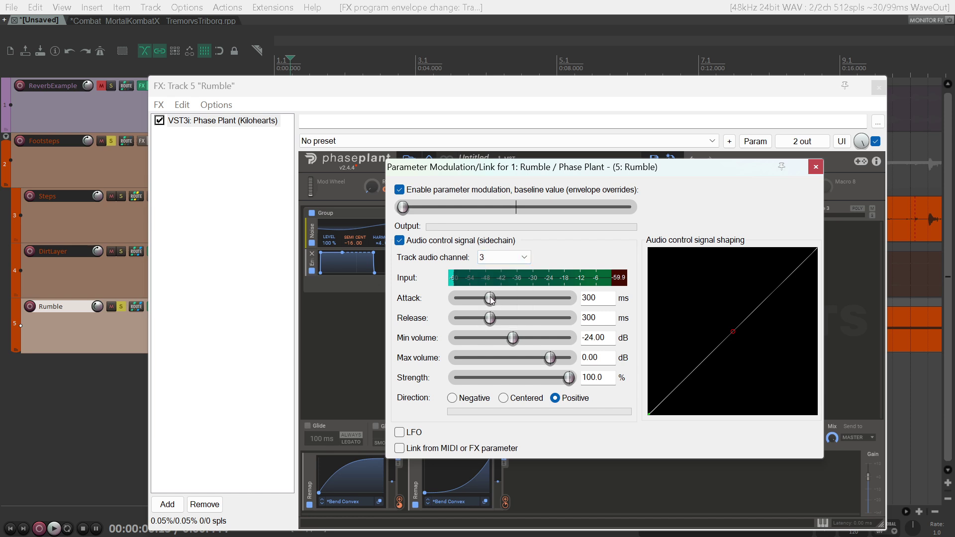
- Set the modulation's attack to 25 ms, release to 79 ms and minimum volume to -60.00 dB while playing the track
{"action": "left_click_drag", "start_coordinate": [491, 298], "coordinate": [449, 329]}
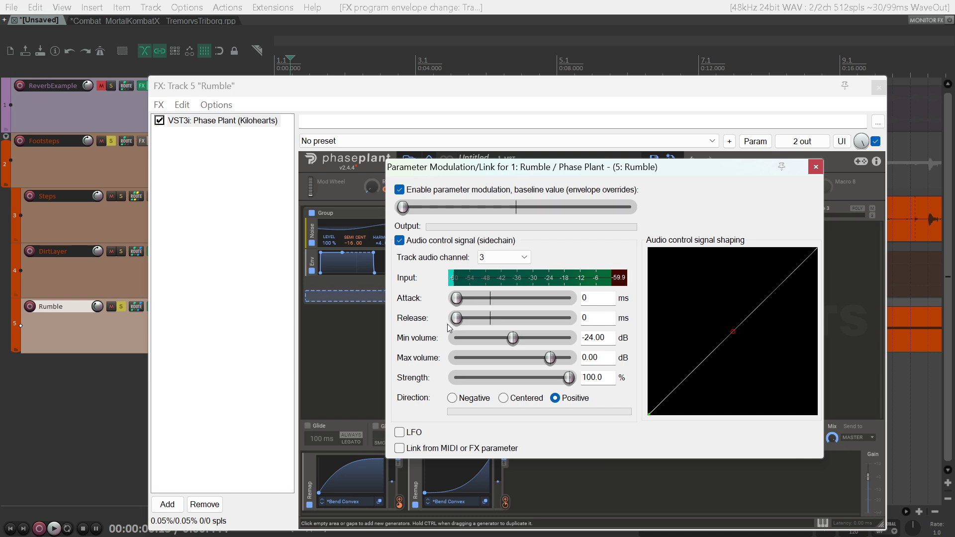
{"action": "left_click_drag", "start_coordinate": [514, 338], "coordinate": [451, 339]}
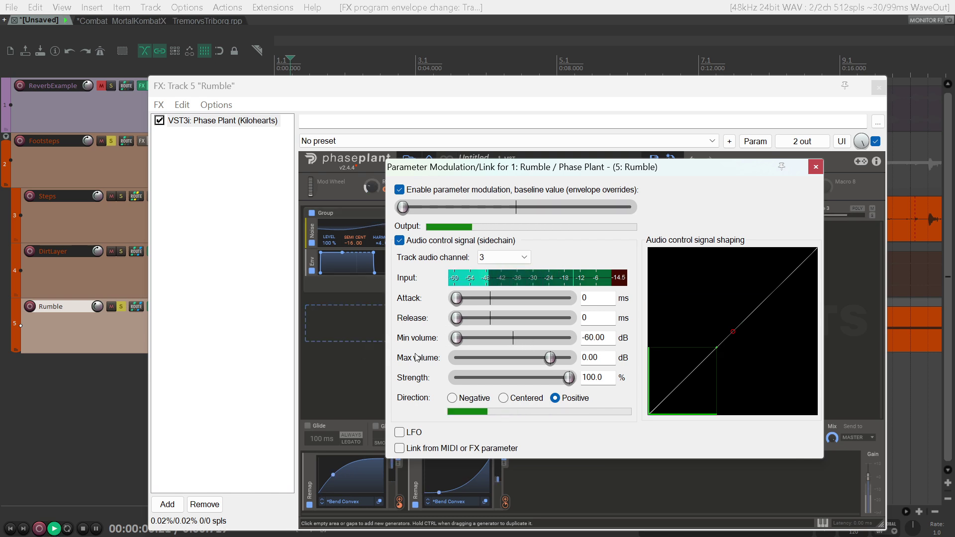
{"action": "mouse_move", "coordinate": [456, 319]}
{"action": "left_mouse_down"}
{"action": "mouse_move", "coordinate": [468, 322]}
{"action": "mouse_move", "coordinate": [459, 298]}
{"action": "mouse_move", "coordinate": [463, 322]}
{"action": "left_mouse_up"}
{"action": "left_click_drag", "start_coordinate": [463, 321], "coordinate": [466, 321]}
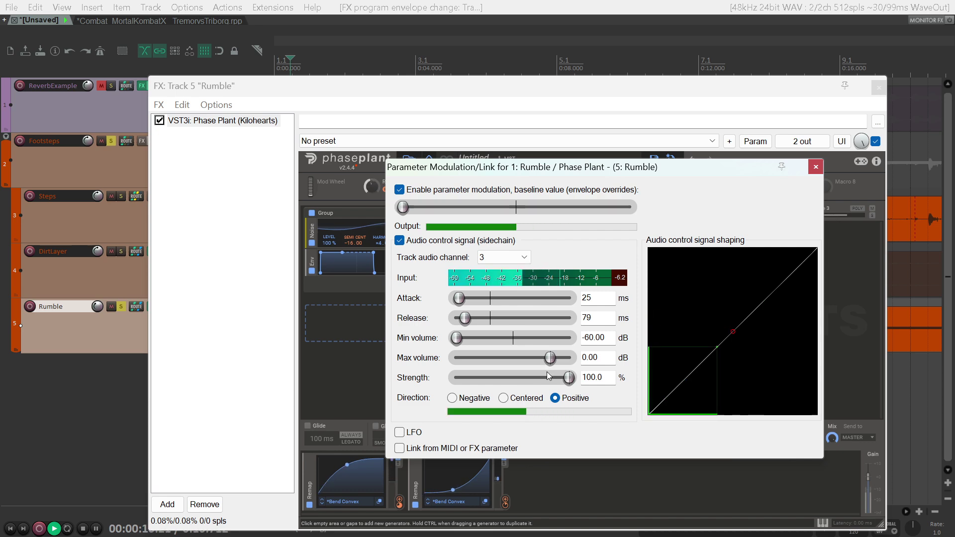
- Solo Steps alongside Rumble, listen to both with the modulation running, and close the Rumble effects window
{"action": "left_click_drag", "start_coordinate": [296, 98], "coordinate": [446, 324]}
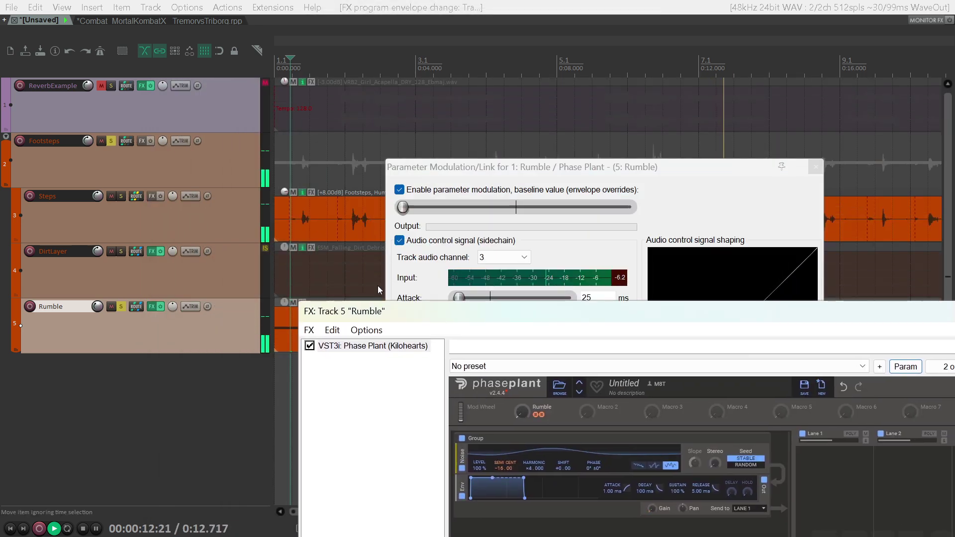
{"action": "left_click", "coordinate": [121, 197]}
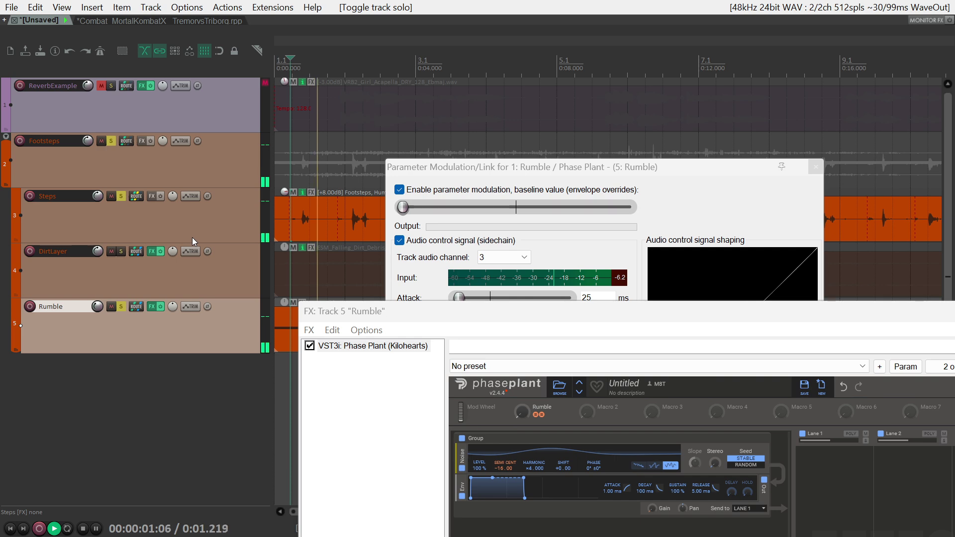
{"action": "left_click_drag", "start_coordinate": [417, 321], "coordinate": [296, 166]}
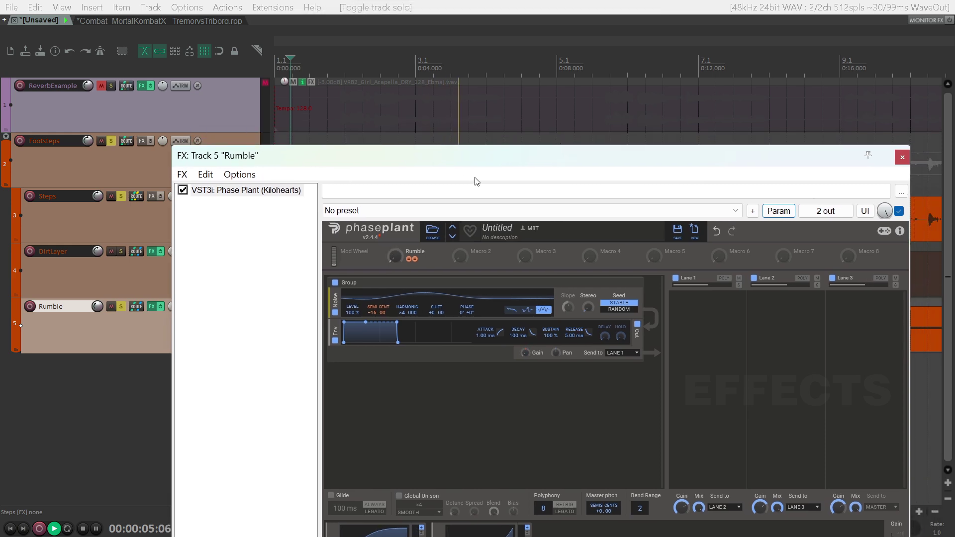
{"action": "left_click", "coordinate": [903, 157]}
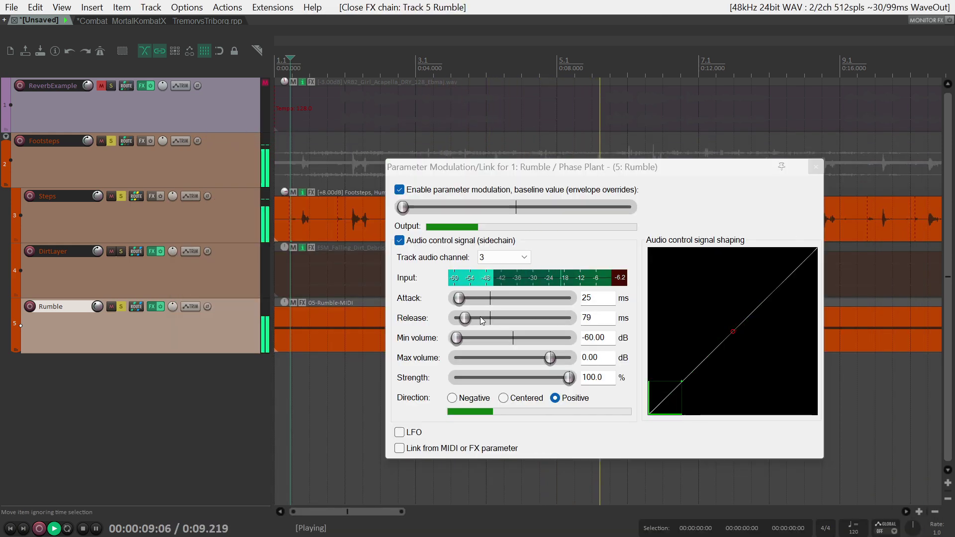
{"action": "key", "text": "space"}
- Reopen Phase Plant on Rumble and play the footsteps to examine how the macro drives the two Remap curves
{"action": "left_click", "coordinate": [152, 306]}
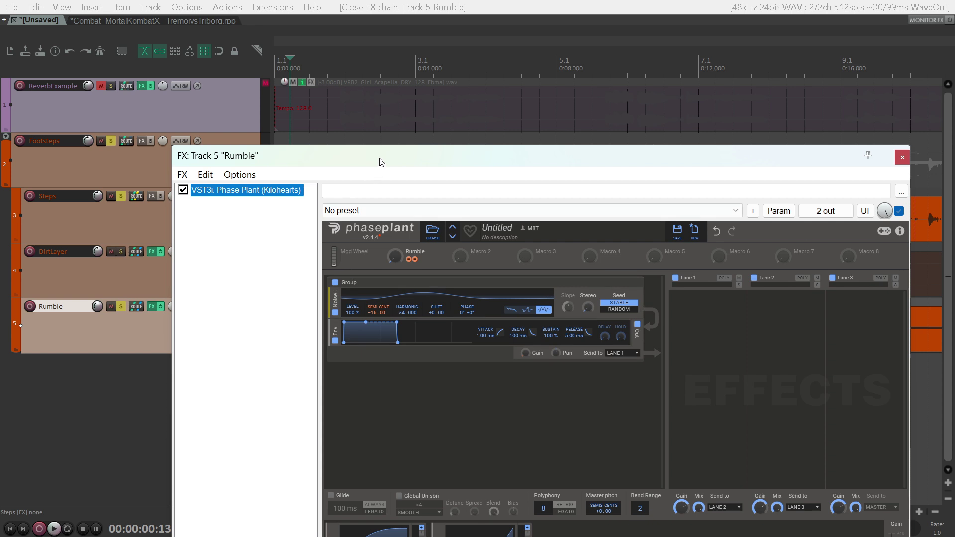
{"action": "left_click_drag", "start_coordinate": [380, 160], "coordinate": [389, 41]}
{"action": "mouse_move", "coordinate": [537, 457]}
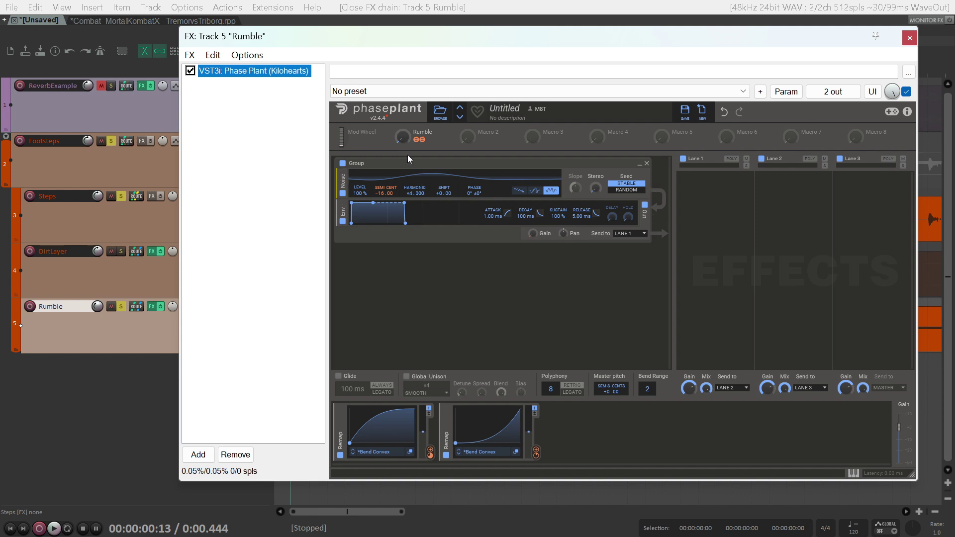
{"action": "key", "text": "space"}
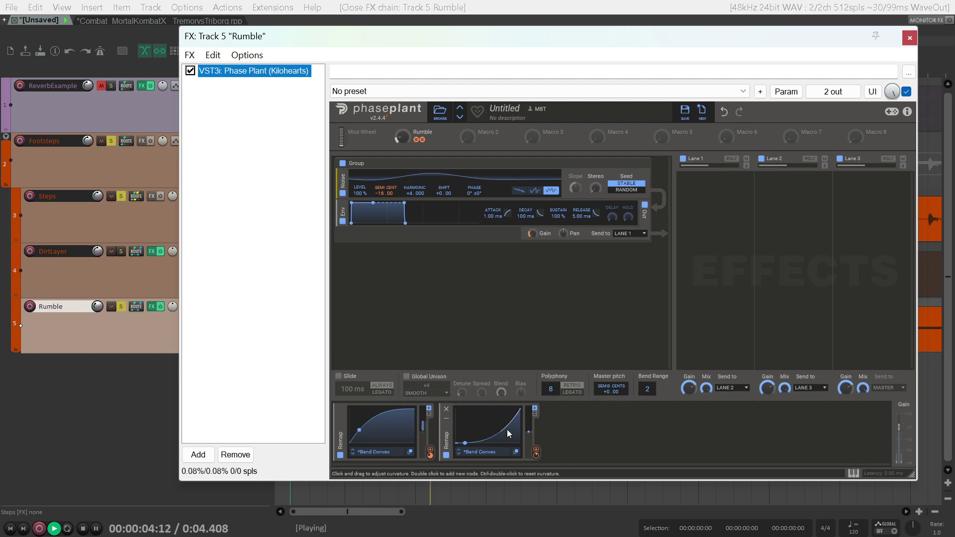
{"action": "key", "text": "space"}
- Examine the second Remap's influence on the noise pitch during playback, and close the plug-in and modulation windows
{"action": "scroll", "coordinate": [536, 453], "scroll_direction": "up", "scroll_amount": 2}
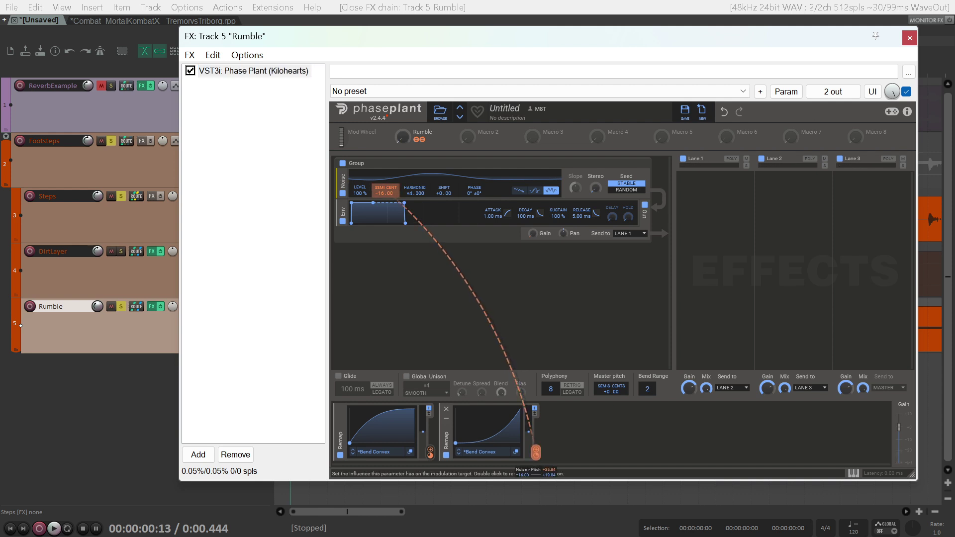
{"action": "key", "text": "space"}
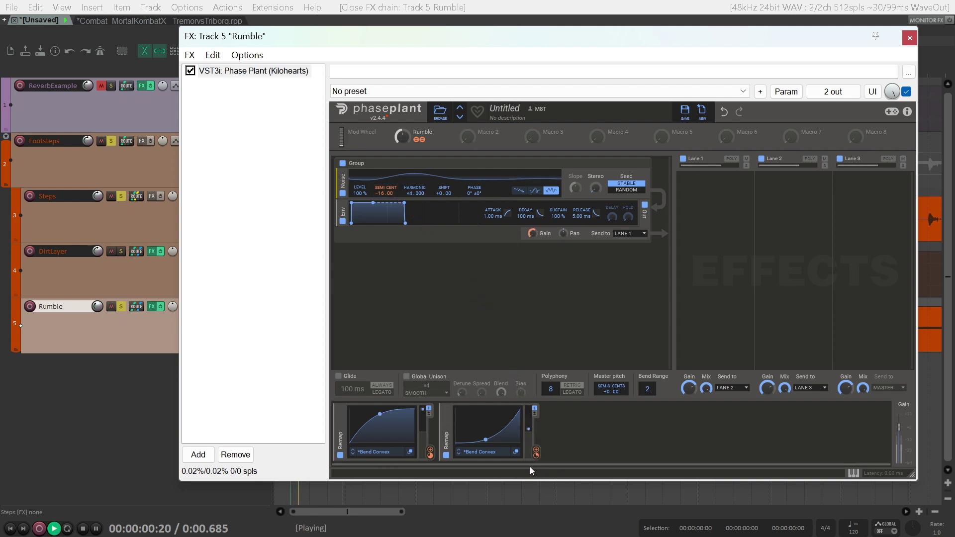
{"action": "left_click_drag", "start_coordinate": [489, 438], "coordinate": [489, 463]}
{"action": "key", "text": "space"}
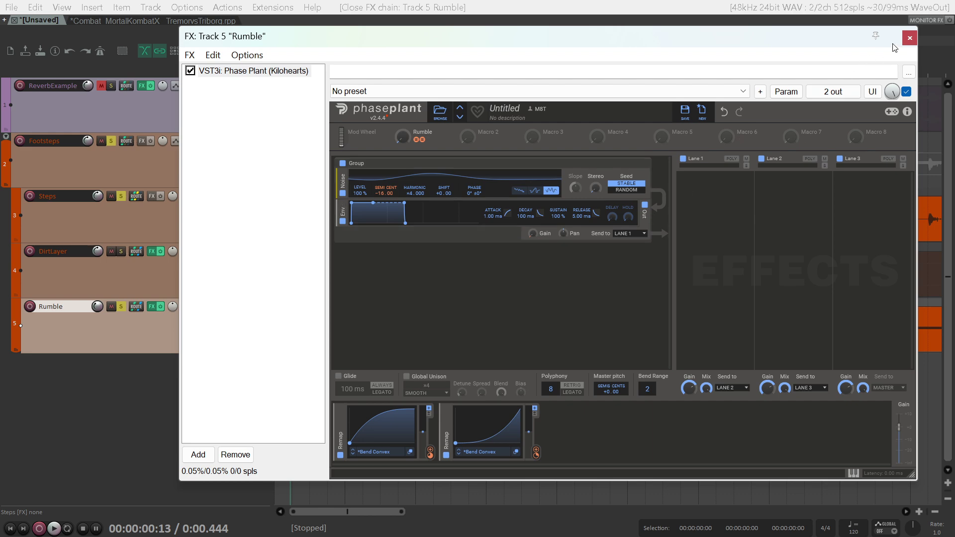
{"action": "left_click", "coordinate": [910, 37]}
{"action": "left_click", "coordinate": [816, 169]}
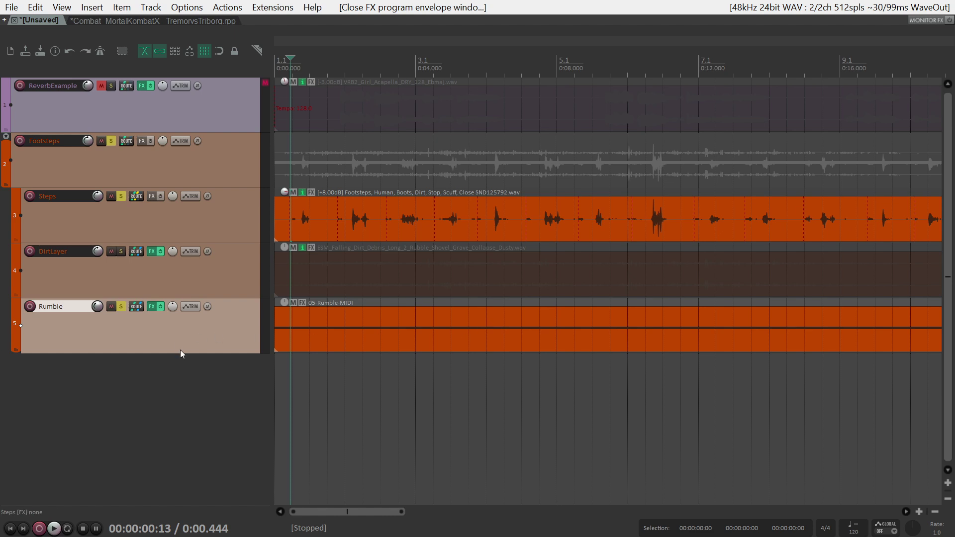
- Add ReaPitch to the Rumble track's effects chain and lower its full-range shift to -7.01 semitones
{"action": "left_click", "coordinate": [152, 307]}
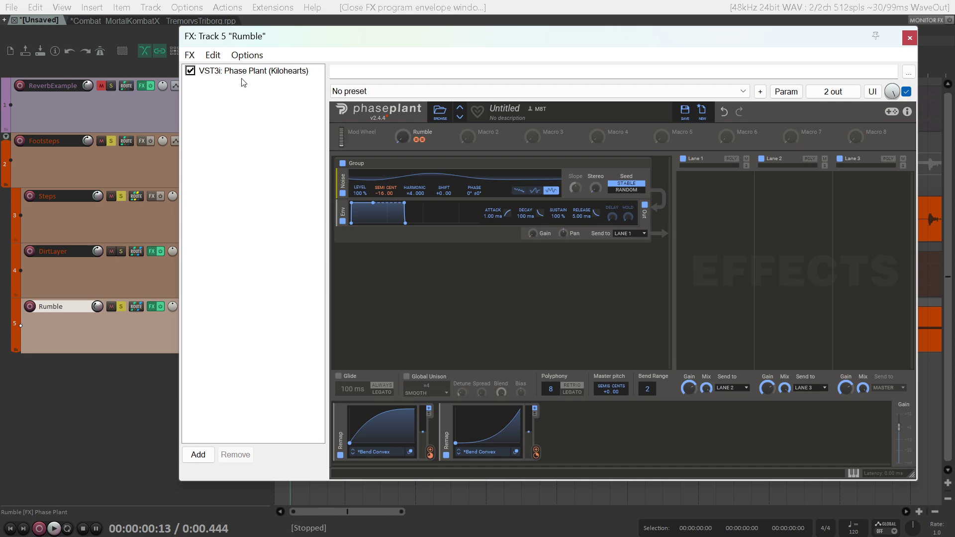
{"action": "left_click_drag", "start_coordinate": [402, 137], "coordinate": [404, 133]}
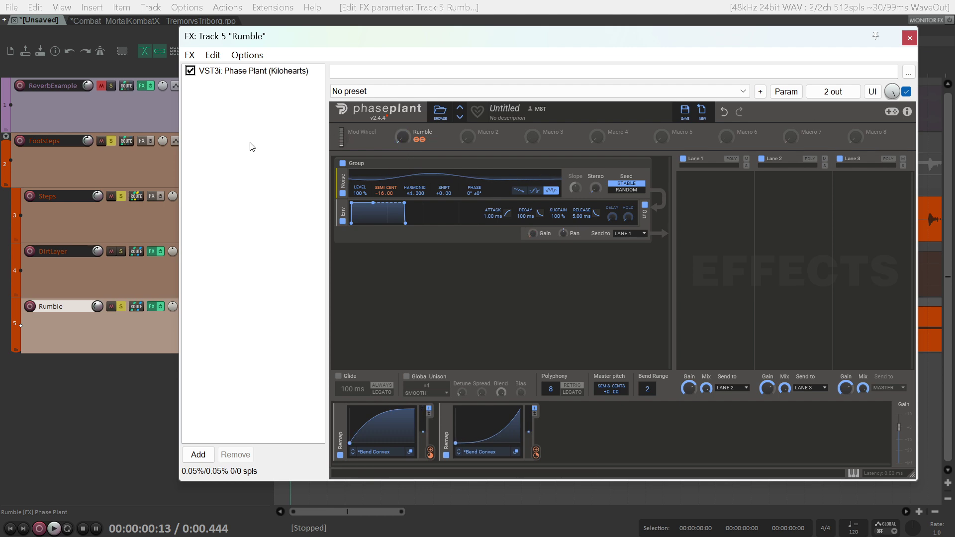
{"action": "left_click", "coordinate": [199, 454]}
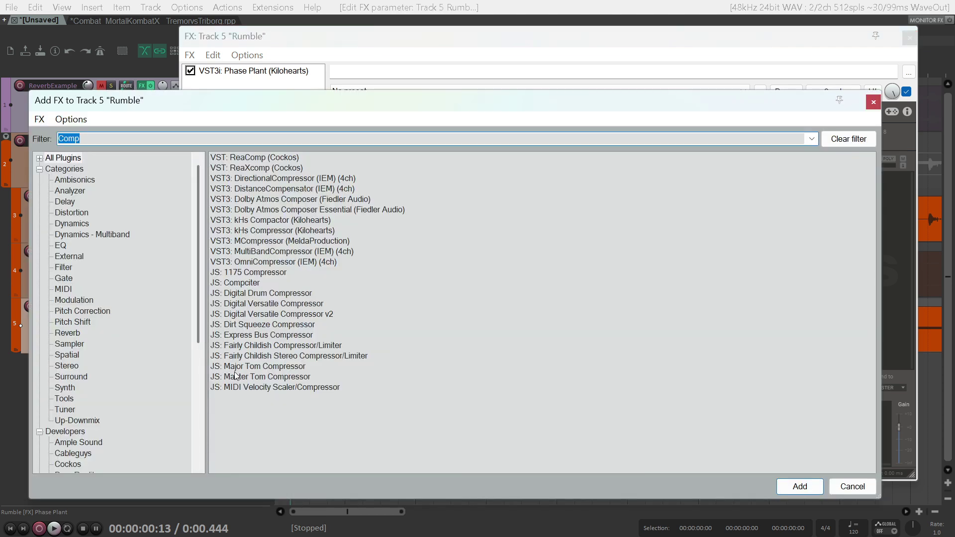
{"action": "type", "text": "Pitch"}
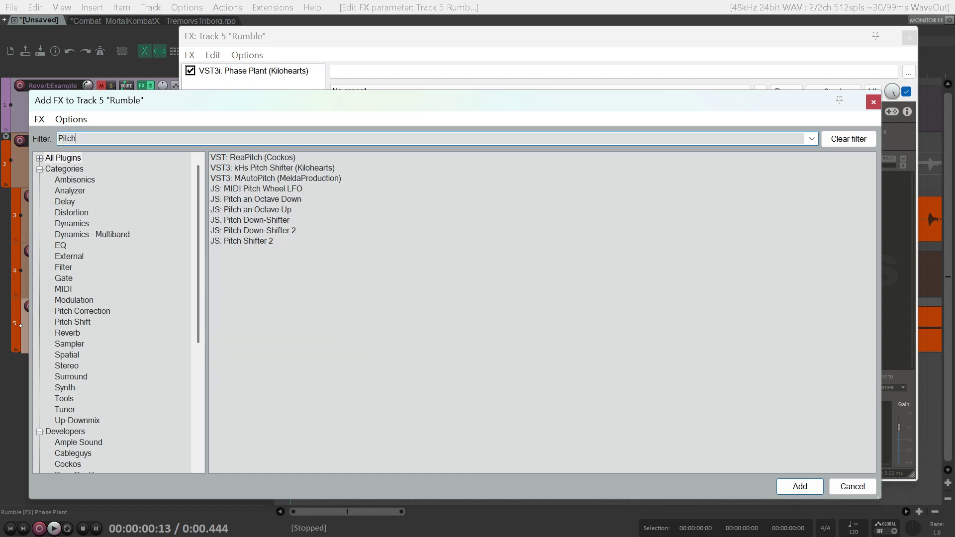
{"action": "double_click", "coordinate": [246, 158]}
{"action": "left_click", "coordinate": [388, 158]}
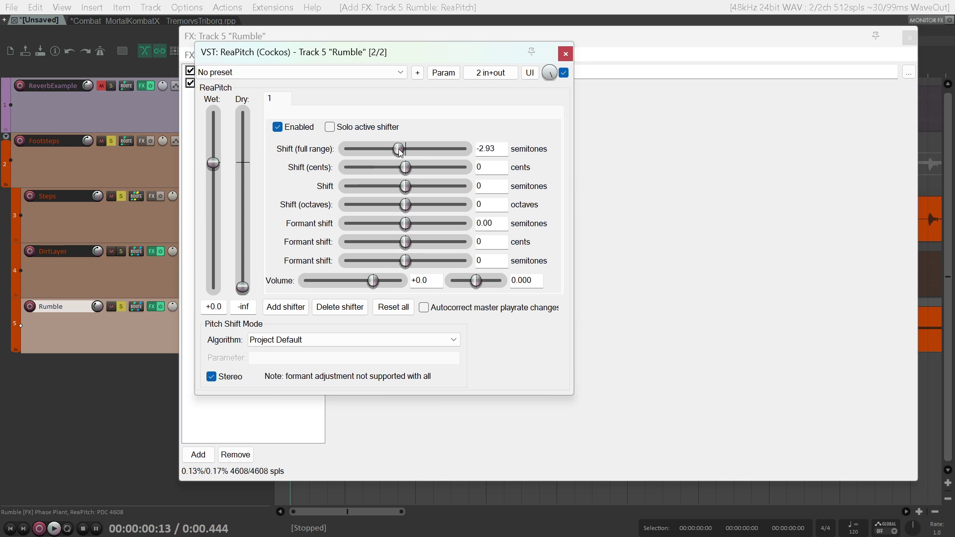
- Enable sidechain parameter modulation on ReaPitch's full-range shift and set the baseline to about a quarter of its range
{"action": "left_click", "coordinate": [444, 73]}
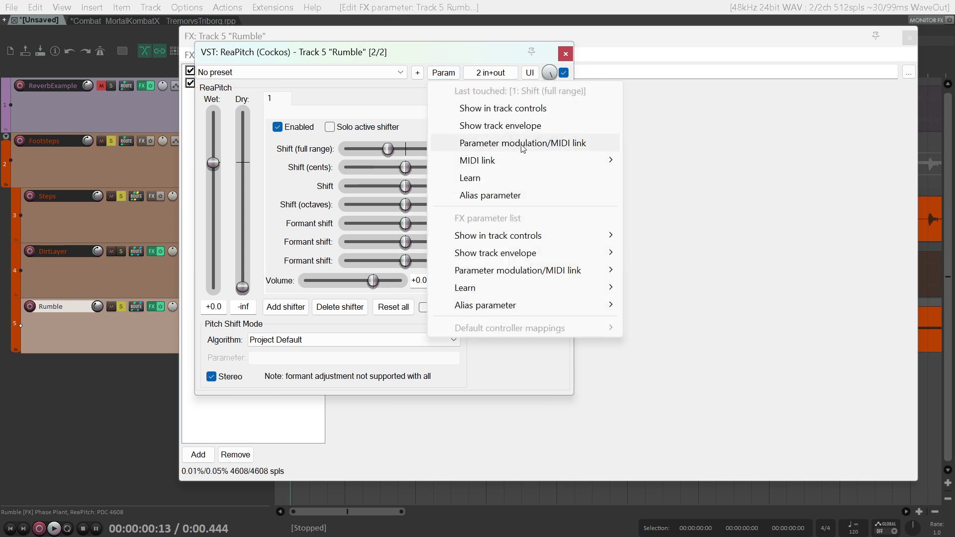
{"action": "left_click", "coordinate": [522, 144]}
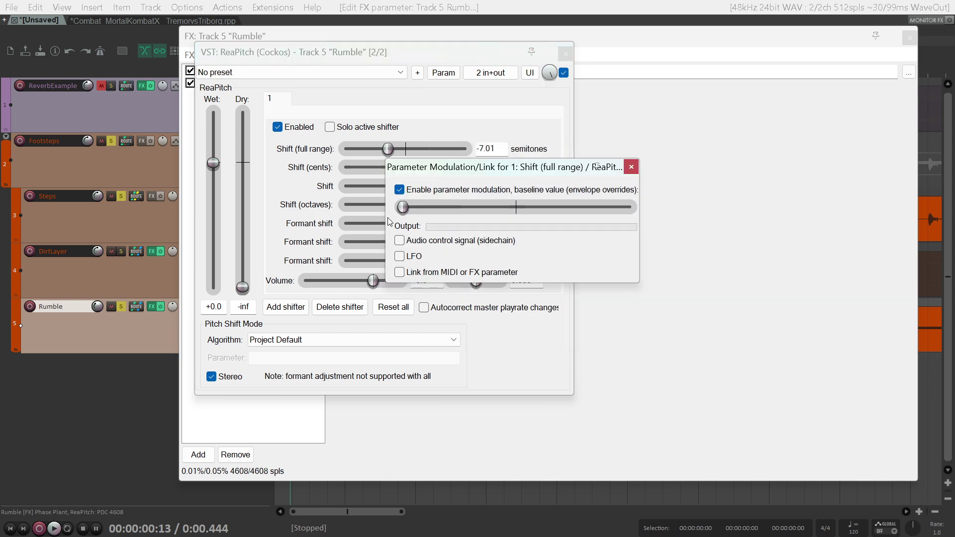
{"action": "left_click", "coordinate": [400, 240]}
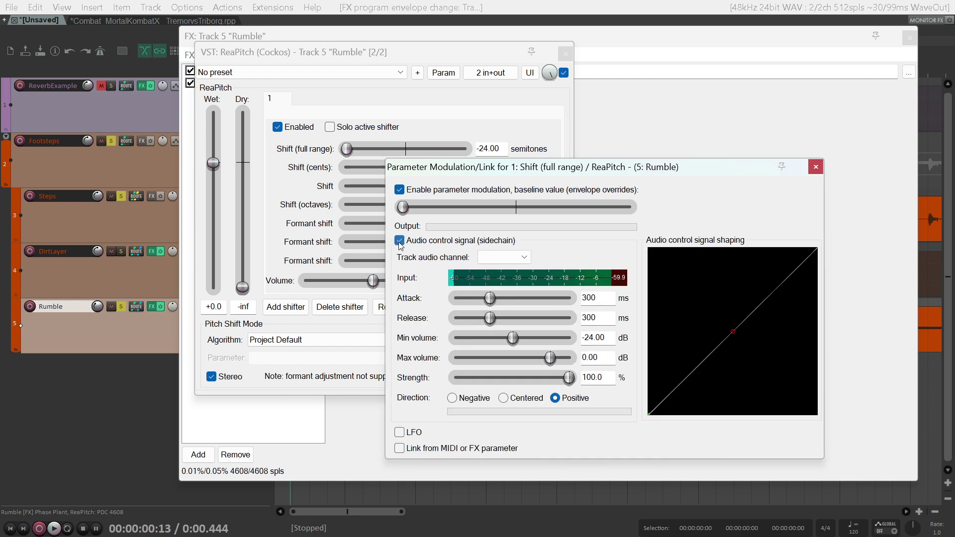
{"action": "left_click_drag", "start_coordinate": [409, 213], "coordinate": [567, 157]}
{"action": "left_click_drag", "start_coordinate": [556, 194], "coordinate": [531, 200]}
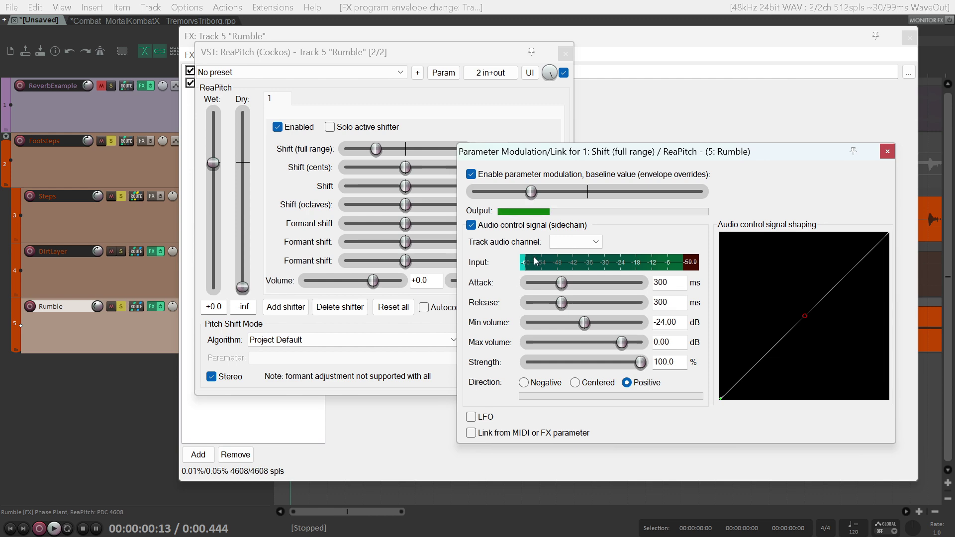
- Set the modulation's track audio channel to 3 and minimum volume to -60.00 dB, and audition it during playback
{"action": "left_click", "coordinate": [576, 242]}
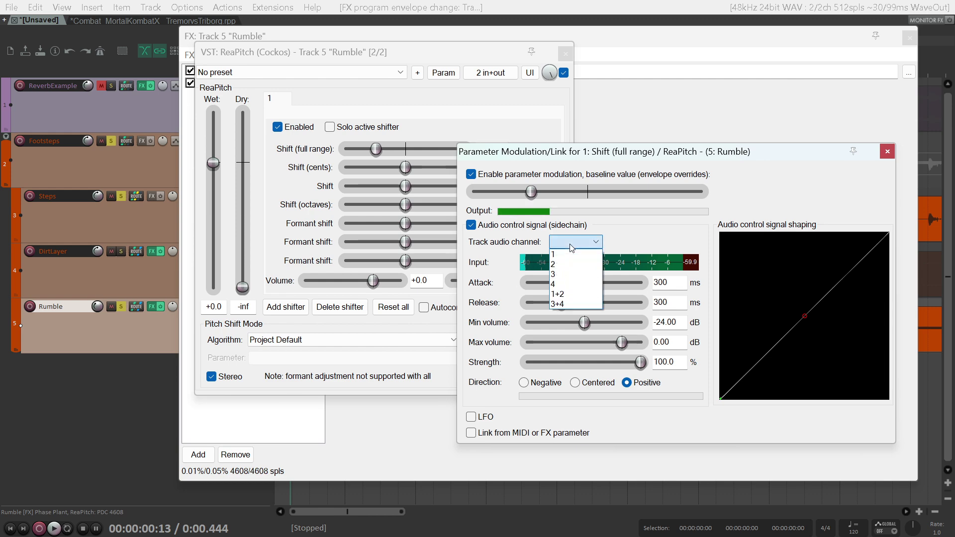
{"action": "left_click", "coordinate": [567, 274]}
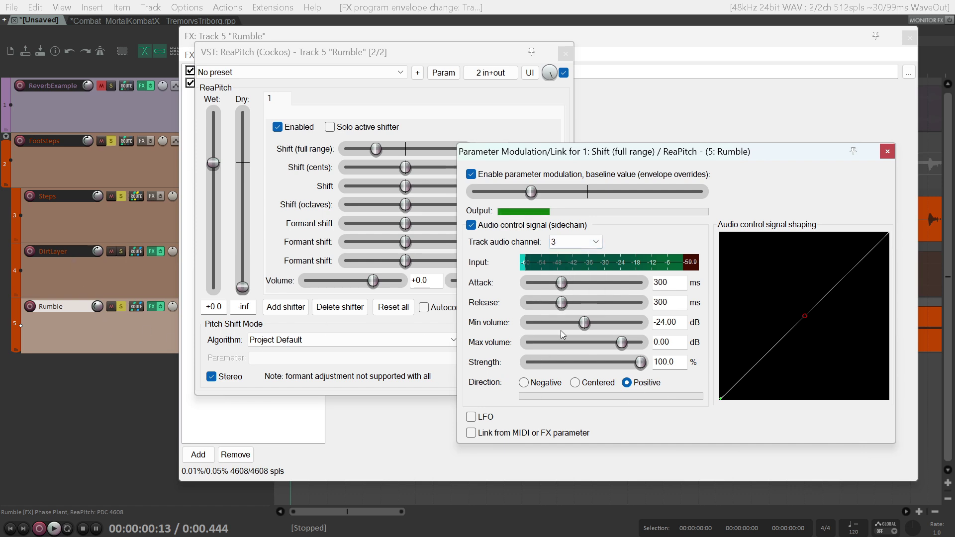
{"action": "left_click_drag", "start_coordinate": [584, 322], "coordinate": [522, 323]}
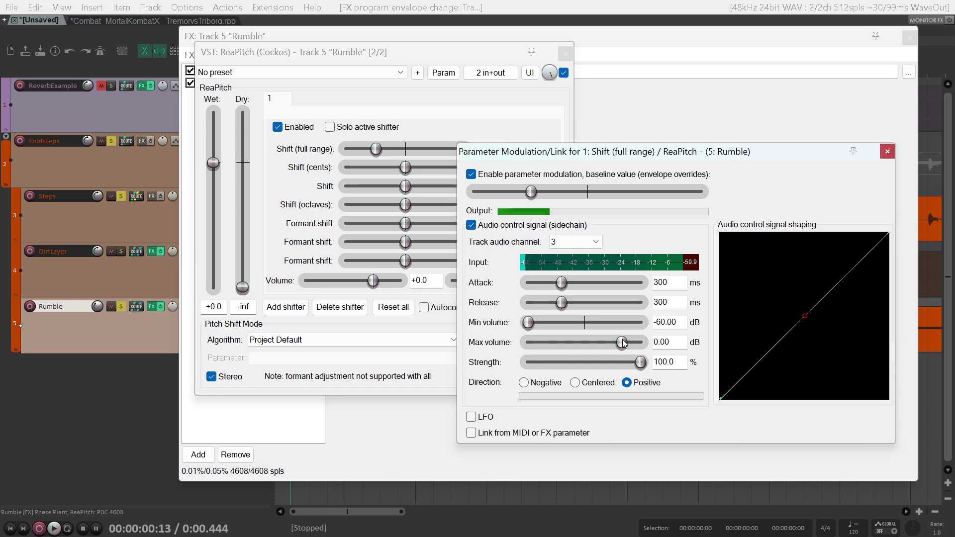
{"action": "key", "text": "space"}
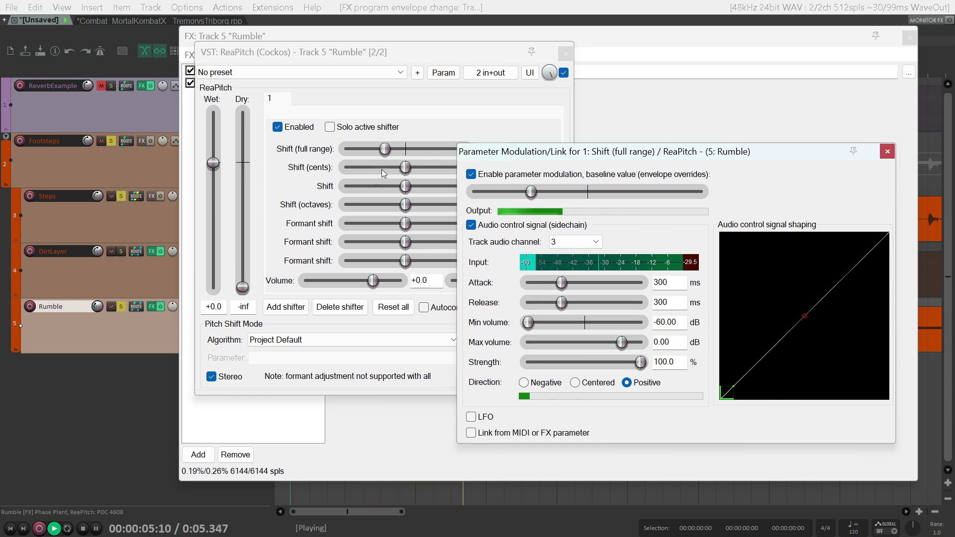
{"action": "key", "text": "space"}
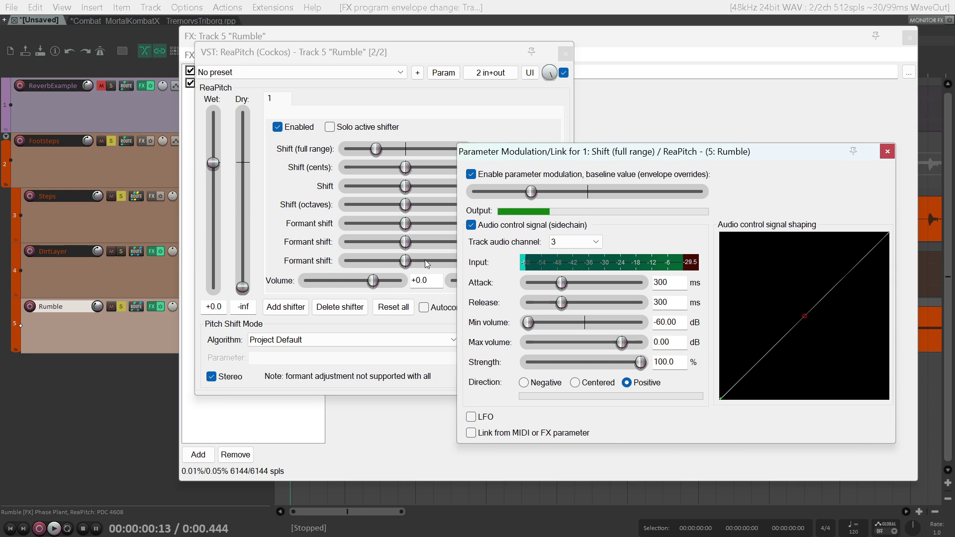
- Disable the sidechain control and parameter modulation on ReaPitch's full-range shift, close the modulation window and reset the shift
{"action": "left_click", "coordinate": [475, 226]}
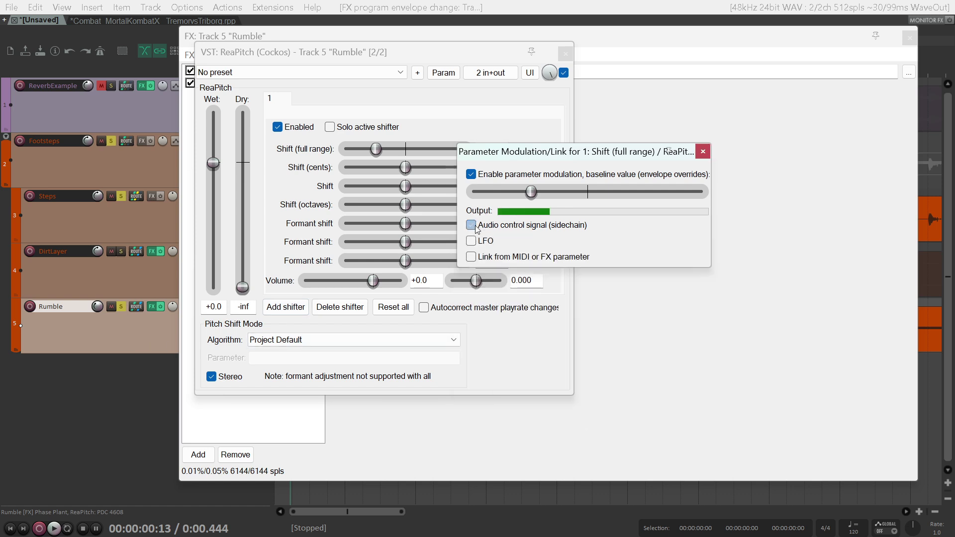
{"action": "left_click", "coordinate": [471, 174]}
{"action": "left_click_drag", "start_coordinate": [554, 193], "coordinate": [463, 184]}
{"action": "left_click", "coordinate": [704, 152]}
{"action": "double_click", "coordinate": [440, 148]}
{"action": "left_click_drag", "start_coordinate": [313, 53], "coordinate": [468, 166]}
{"action": "left_click", "coordinate": [389, 152]}
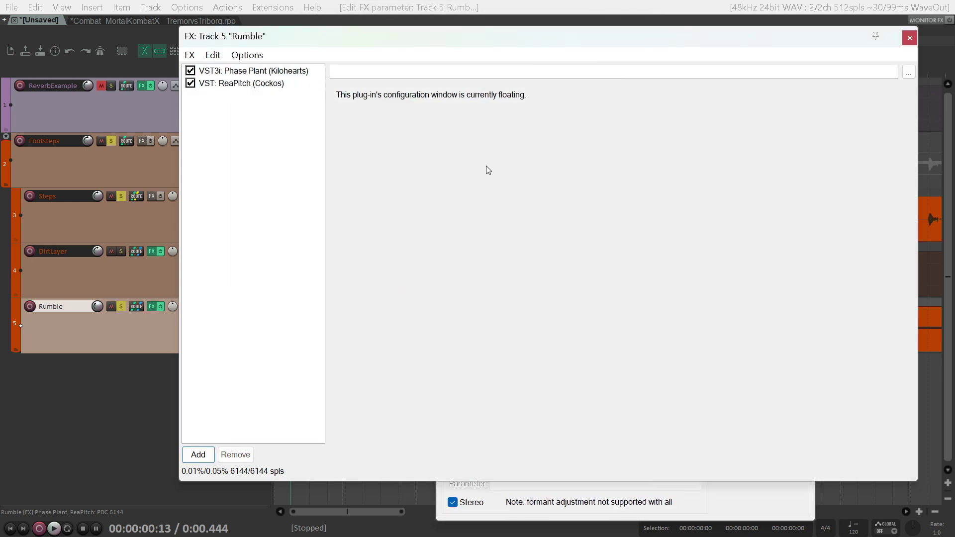
- Remove ReaPitch from the Rumble track's effects chain and close the effects window
{"action": "left_click", "coordinate": [241, 83]}
{"action": "key", "text": "Delete"}
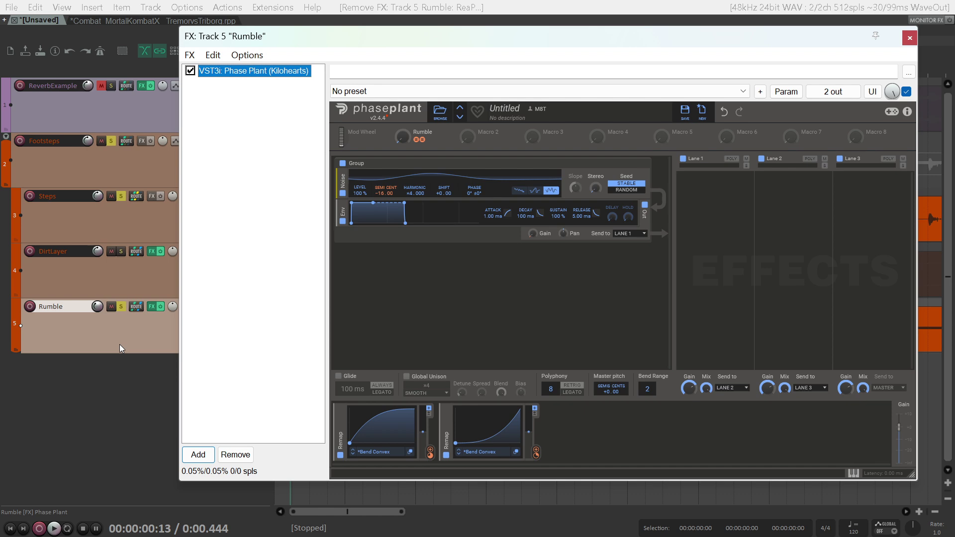
{"action": "left_click", "coordinate": [123, 345]}
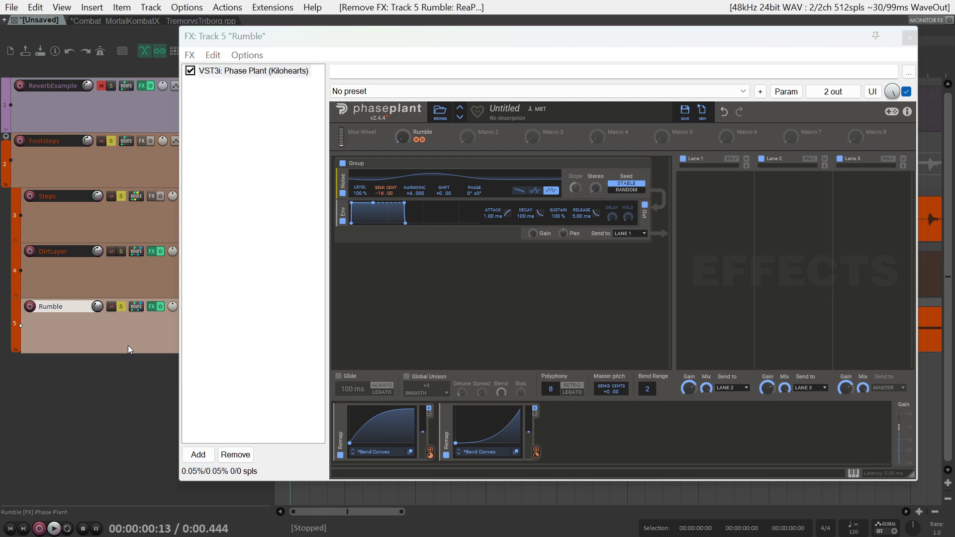
{"action": "left_click", "coordinate": [914, 38]}
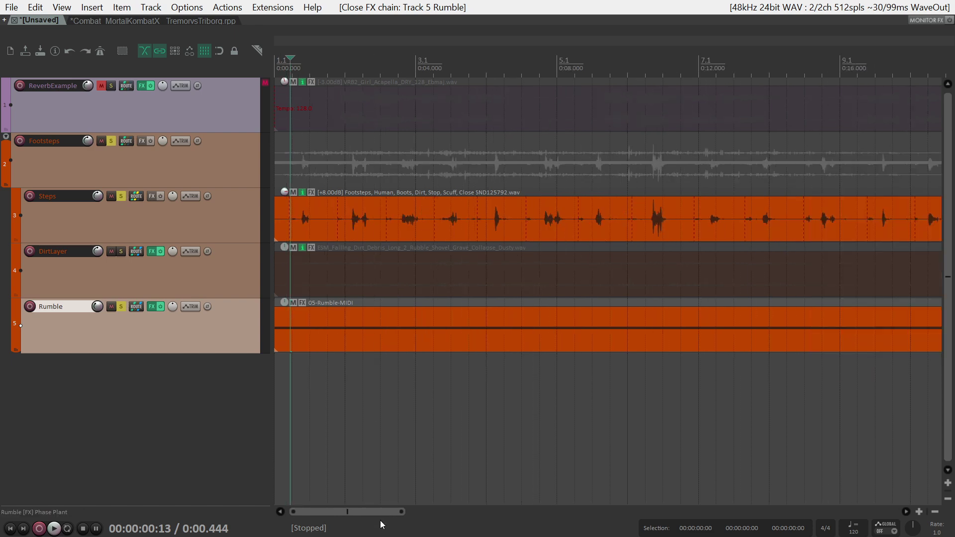
- Insert two new tracks below Rumble, outside the Footsteps folder, and nest the second inside the first
{"action": "left_click", "coordinate": [172, 356]}
{"action": "right_click", "coordinate": [168, 368]}
{"action": "left_click", "coordinate": [242, 243]}
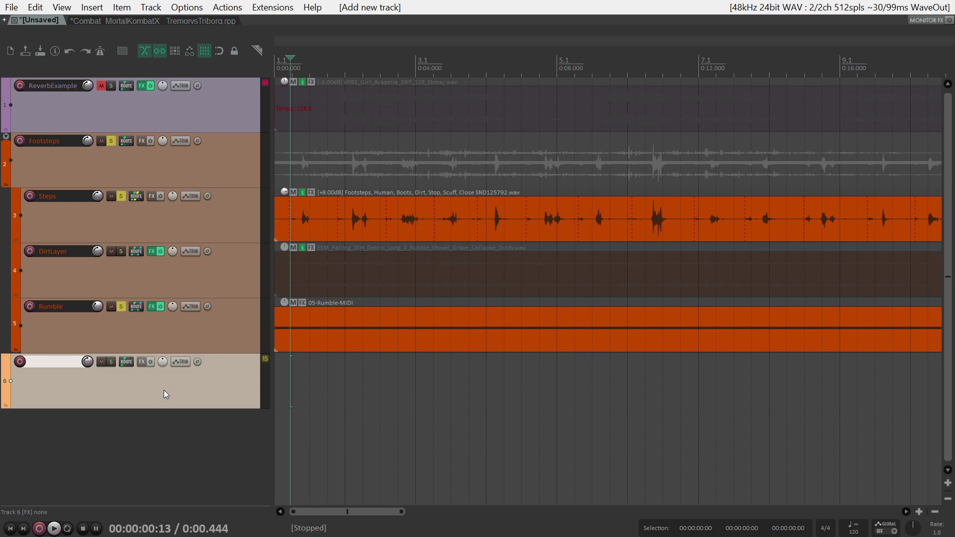
{"action": "right_click", "coordinate": [163, 437]}
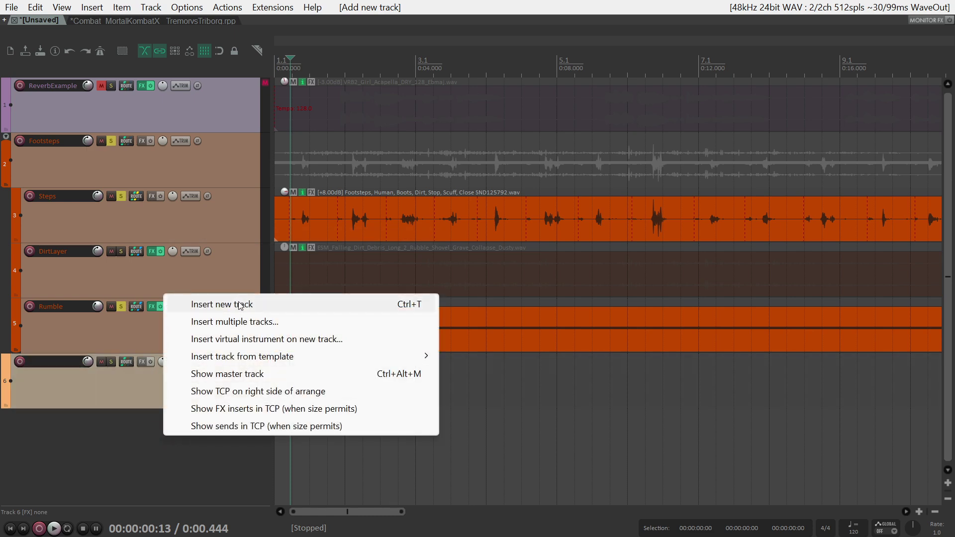
{"action": "left_click", "coordinate": [189, 304]}
{"action": "left_click_drag", "start_coordinate": [163, 455], "coordinate": [171, 391]}
- Insert another child track directly under the new unnamed folder track
{"action": "right_click", "coordinate": [194, 403]}
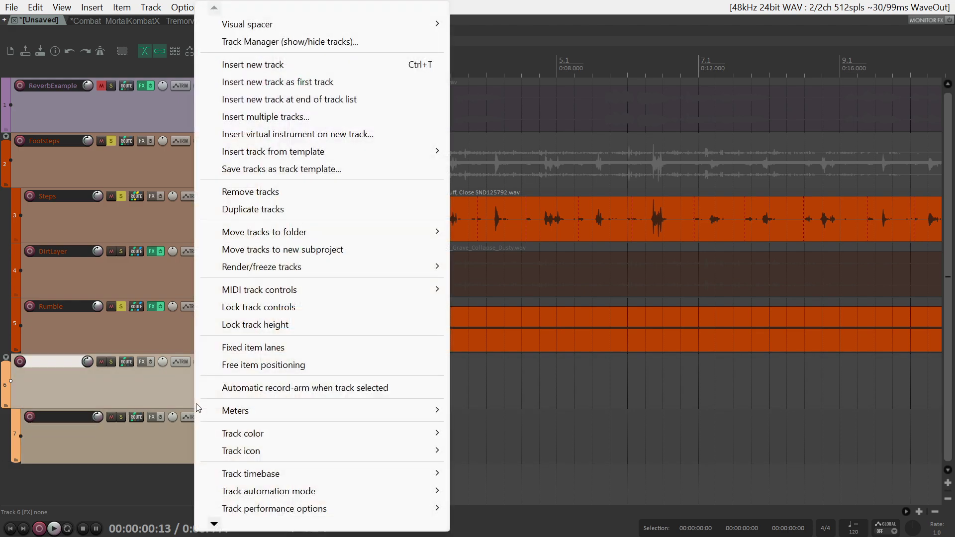
{"action": "left_click", "coordinate": [298, 65]}
{"action": "scroll", "coordinate": [153, 369], "scroll_direction": "down", "scroll_amount": 1}
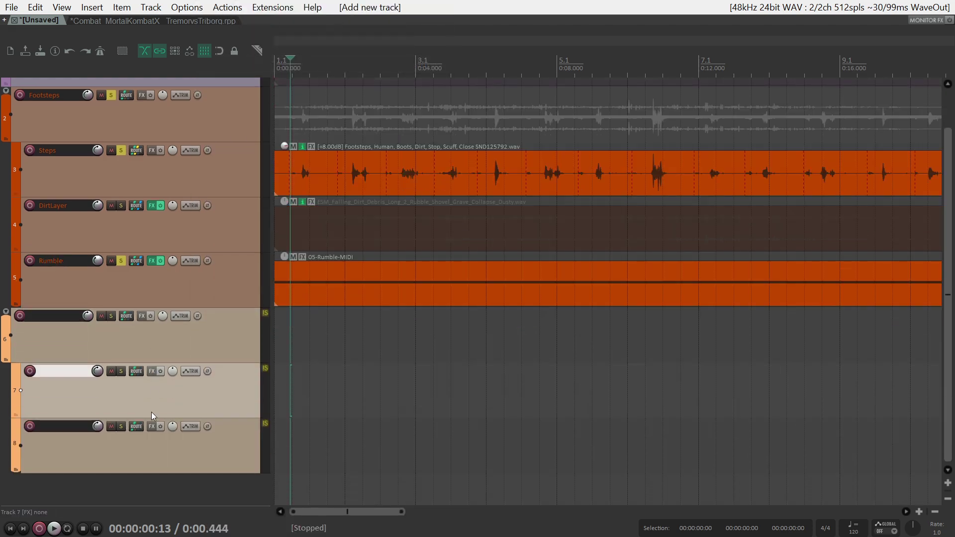
- Name the two child tracks of the new folder Kick and Bass
{"action": "double_click", "coordinate": [71, 372]}
{"action": "type", "text": "A"}
{"action": "key", "text": "Tab"}
{"action": "type", "text": "B"}
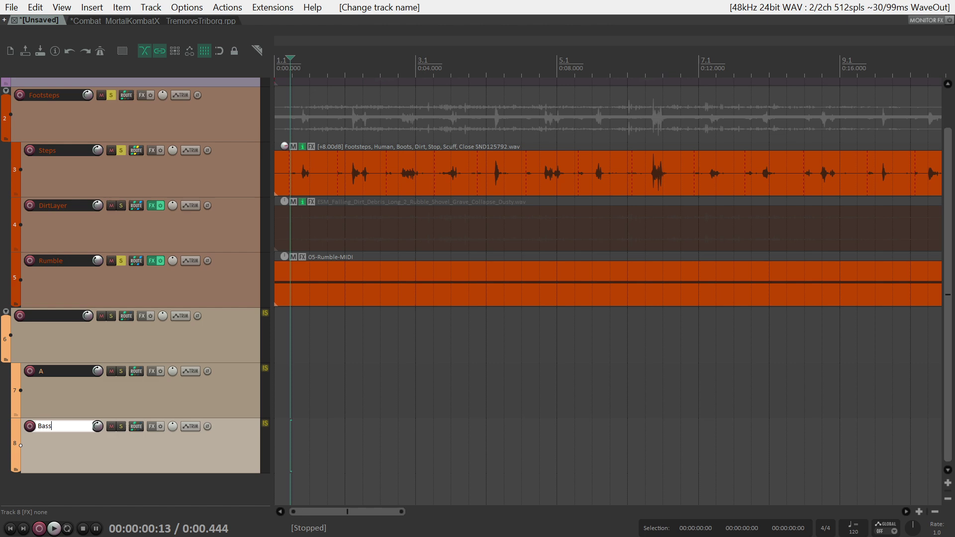
{"action": "left_click", "coordinate": [71, 414]}
{"action": "double_click", "coordinate": [69, 372]}
{"action": "type", "text": "Kick"}
{"action": "key", "text": "Return"}
{"action": "left_click", "coordinate": [112, 345]}
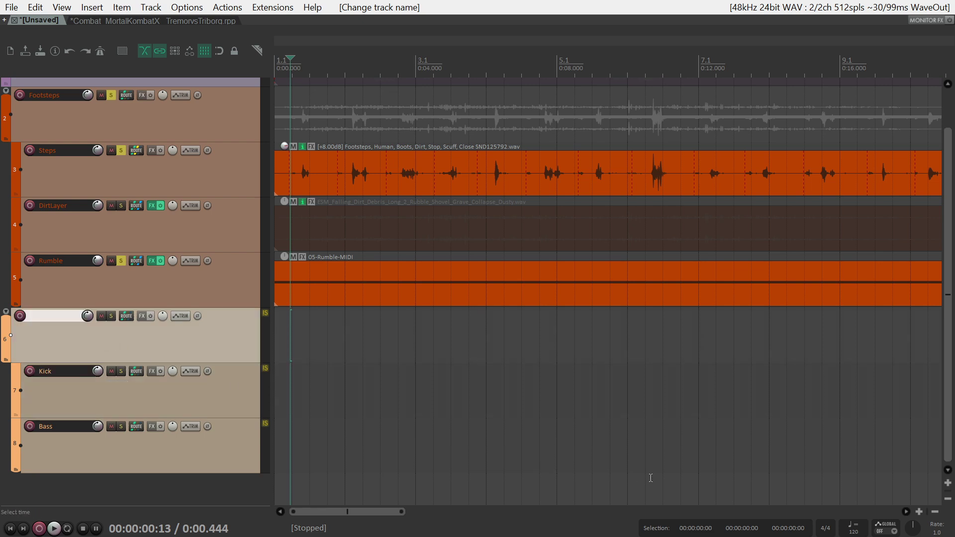
- Switch to Soundly and place a section of Natural Disaster, Earthquake, Rumble 03 on the Bass track
{"action": "key", "text": "alt+Tab"}
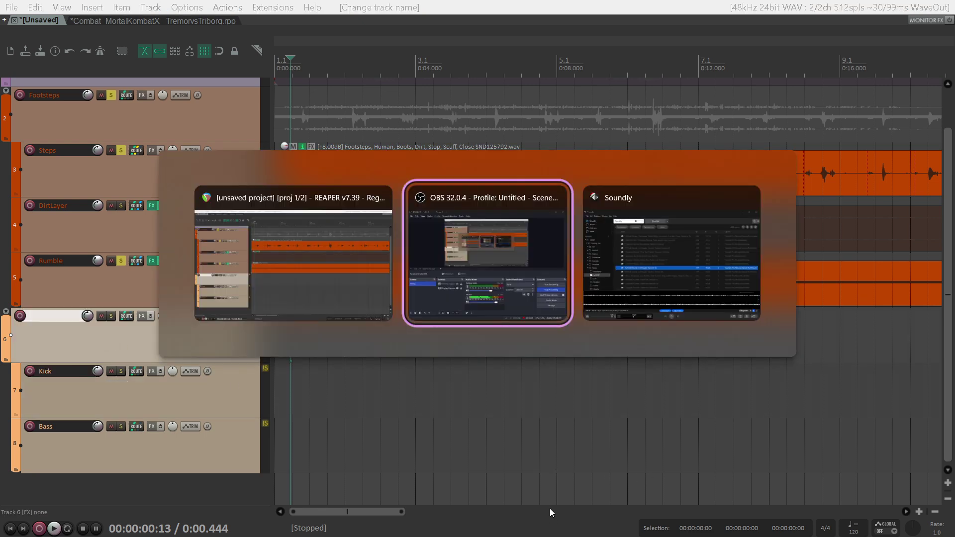
{"action": "left_click", "coordinate": [313, 66]}
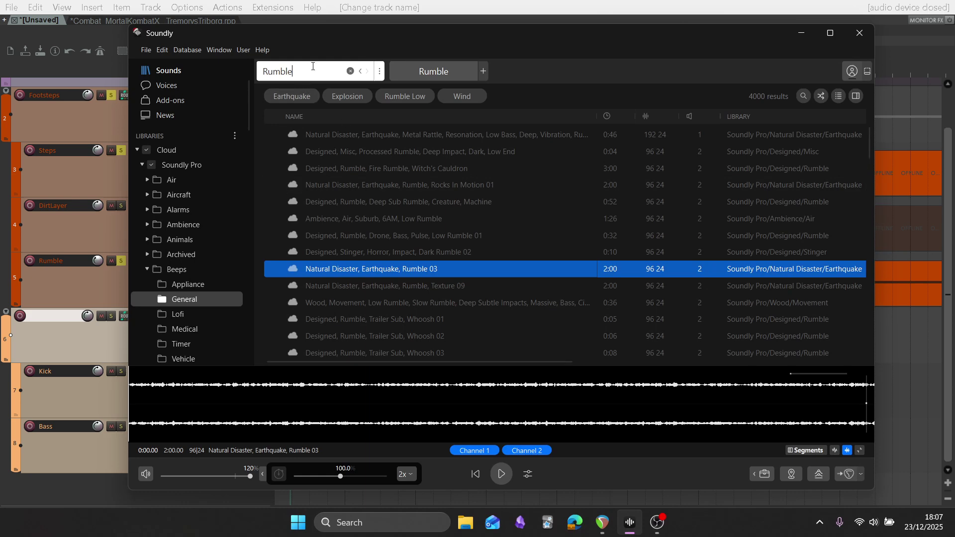
{"action": "left_click_drag", "start_coordinate": [441, 39], "coordinate": [783, 62]}
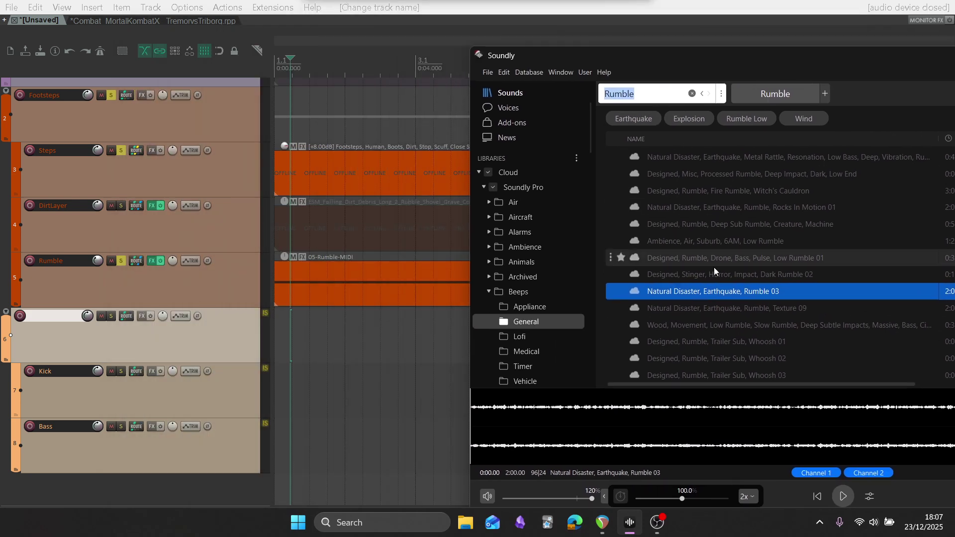
{"action": "left_click_drag", "start_coordinate": [756, 294], "coordinate": [336, 449]}
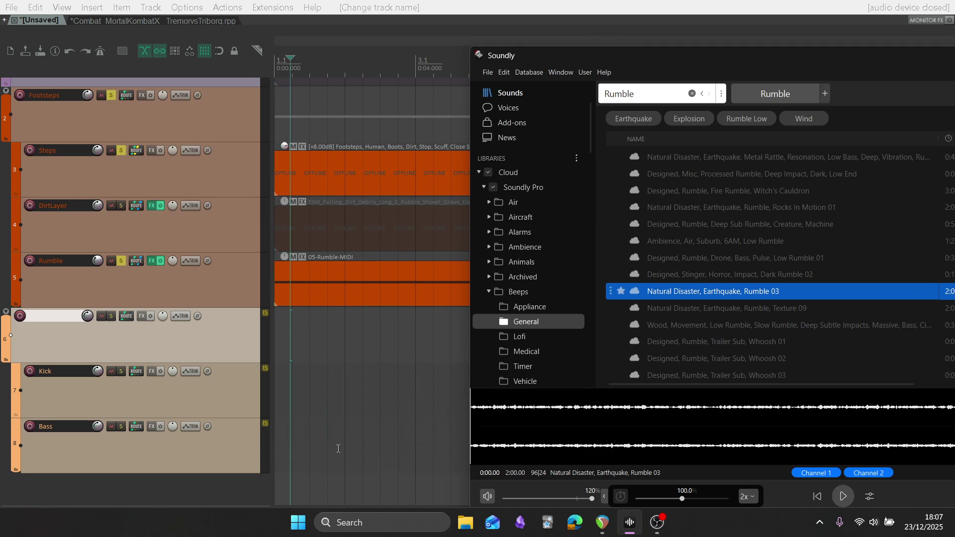
{"action": "left_click_drag", "start_coordinate": [850, 439], "coordinate": [310, 450]}
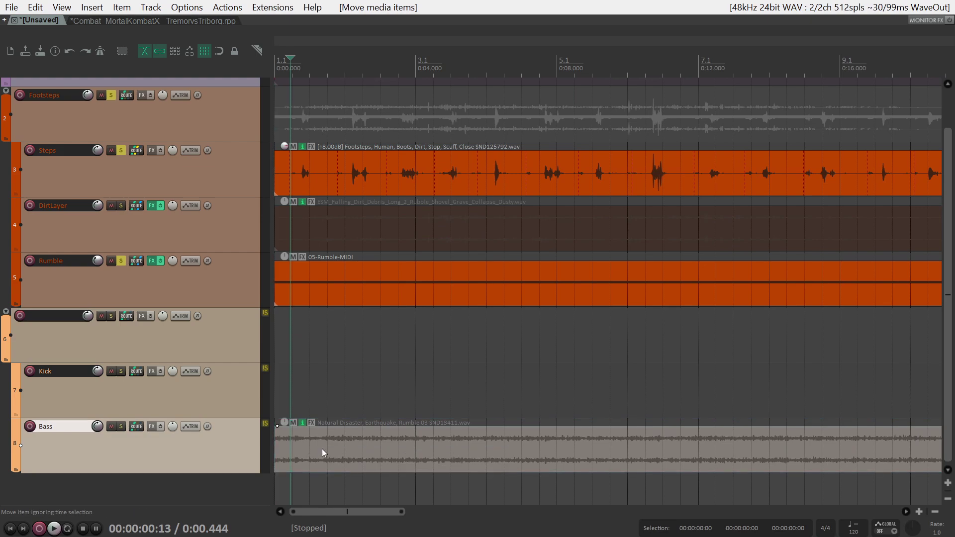
- Return to Soundly, search for impact sounds and preview Designed, Impact, Cinematic, Hit, Futuristic, Bass, Rumble 01
{"action": "key", "text": "alt+Tab"}
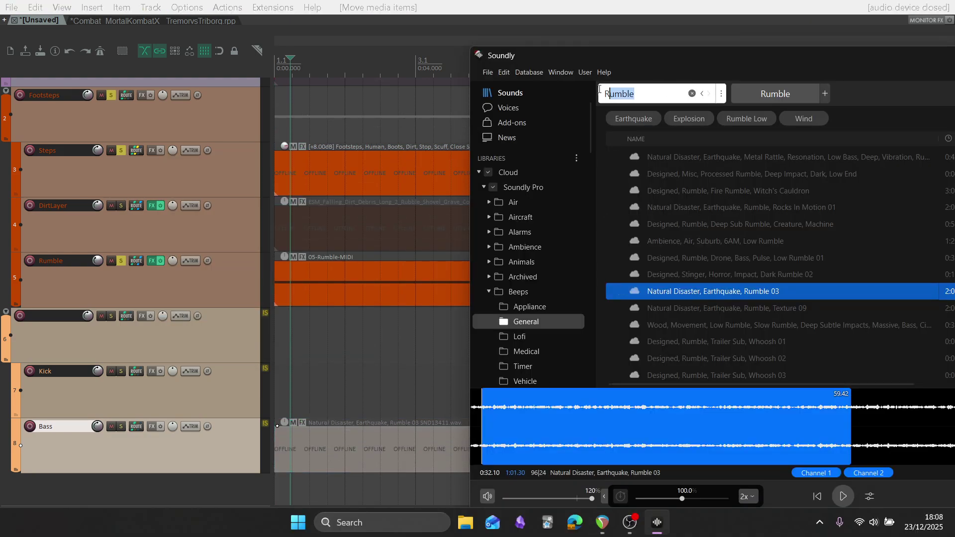
{"action": "type", "text": "b"}
{"action": "key", "text": "BackSpace"}
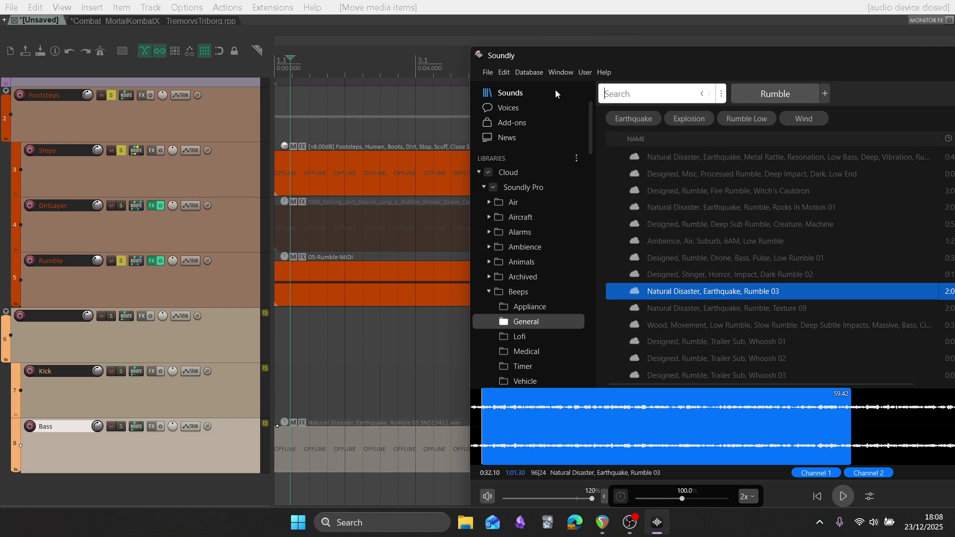
{"action": "type", "text": "Impact"}
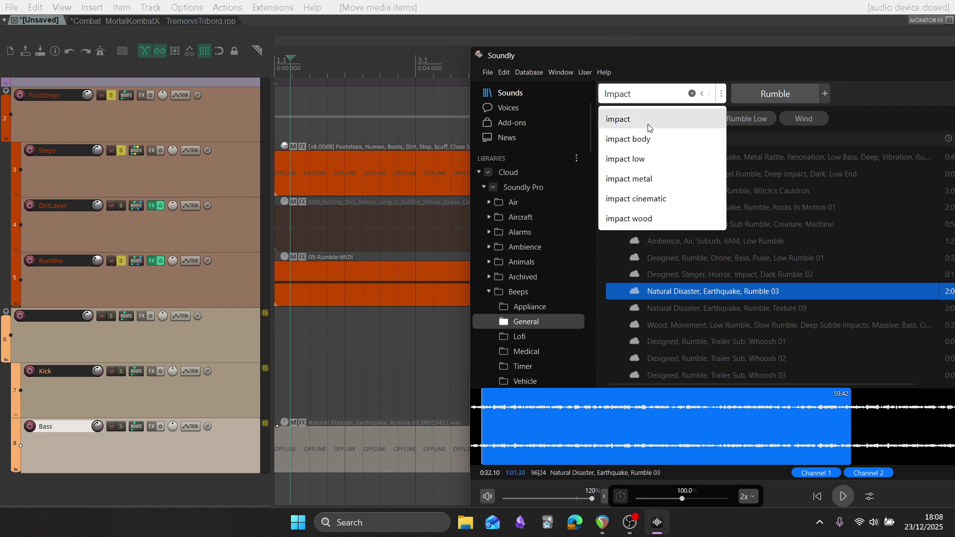
{"action": "left_click", "coordinate": [644, 124]}
{"action": "left_click", "coordinate": [693, 157]}
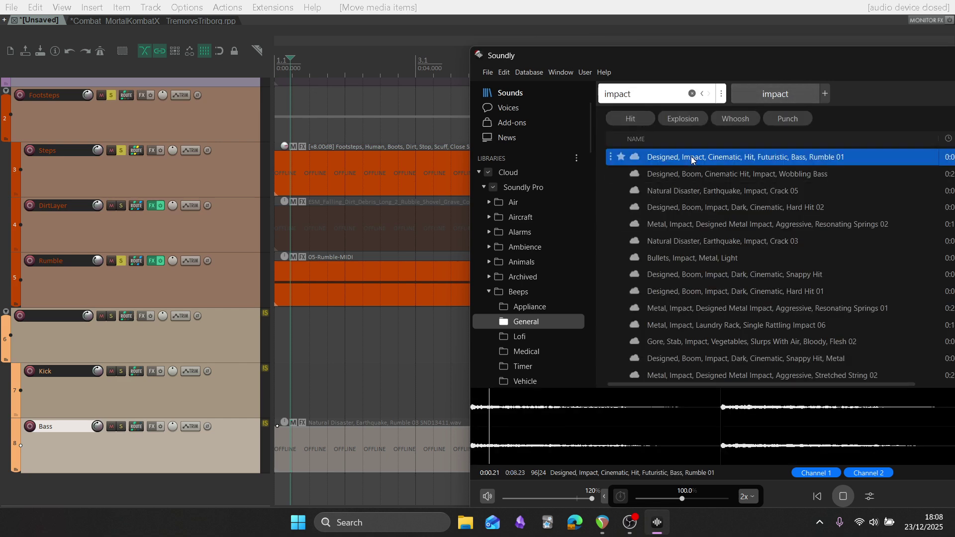
{"action": "left_click", "coordinate": [843, 497]}
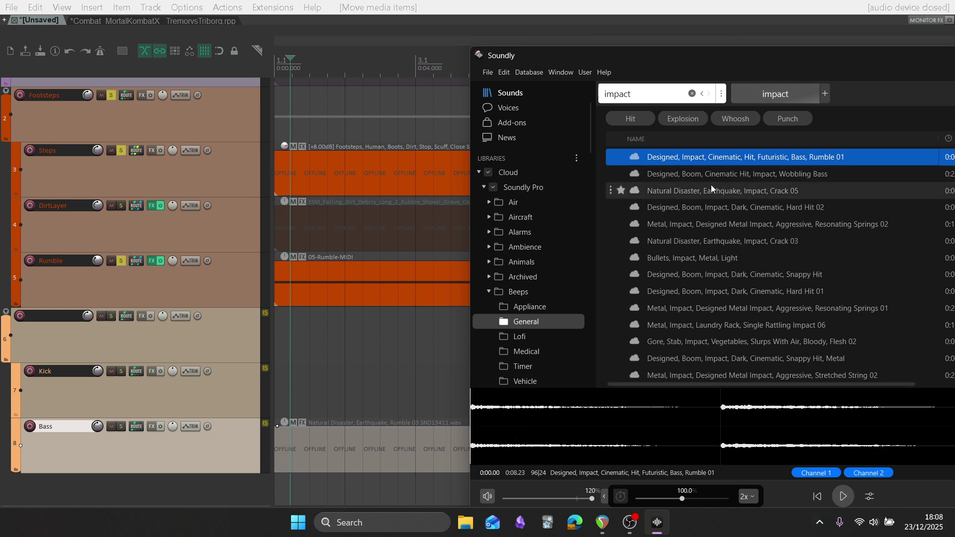
- Audition impact sounds from the search results, ending with Natural Disaster, Earthquake, Impact, Crack 03
{"action": "left_click", "coordinate": [652, 99]}
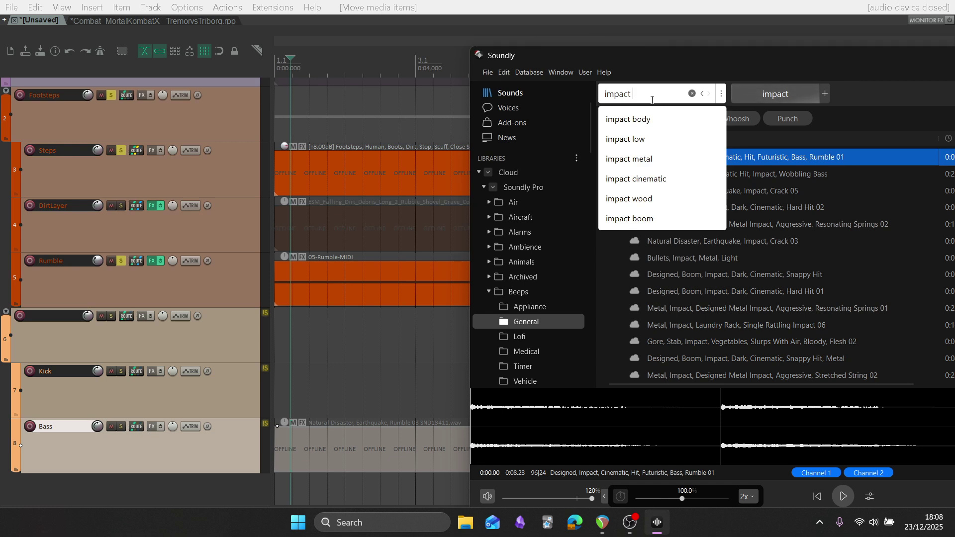
{"action": "left_click", "coordinate": [798, 342]}
{"action": "left_click", "coordinate": [795, 355]}
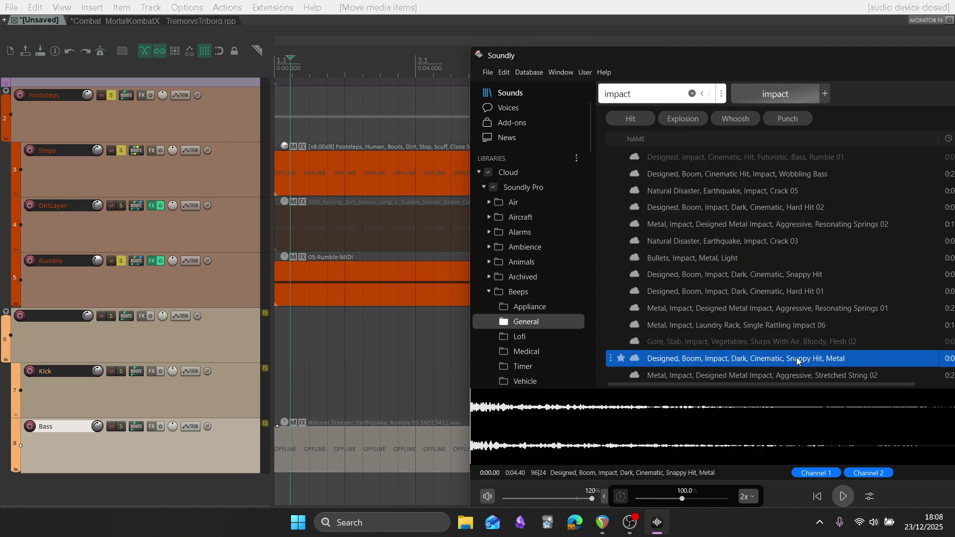
{"action": "left_click", "coordinate": [695, 258]}
{"action": "left_click", "coordinate": [691, 242]}
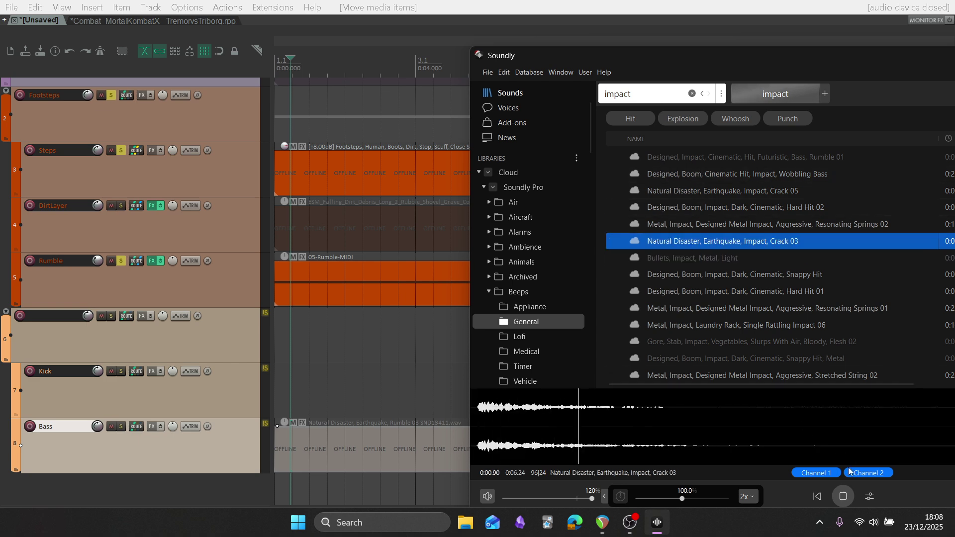
{"action": "left_click", "coordinate": [849, 502]}
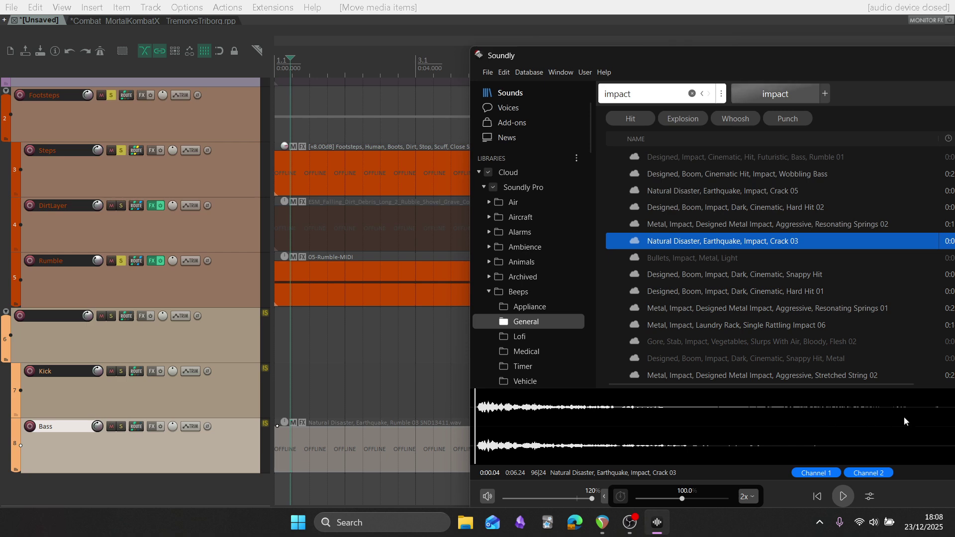
- Select nearly the whole Natural Disaster, Earthquake, Impact, Crack 03 waveform and place it near the start of the Kick track
{"action": "left_click_drag", "start_coordinate": [897, 418], "coordinate": [475, 418]}
{"action": "left_click_drag", "start_coordinate": [584, 432], "coordinate": [318, 399]}
{"action": "left_click", "coordinate": [290, 434]}
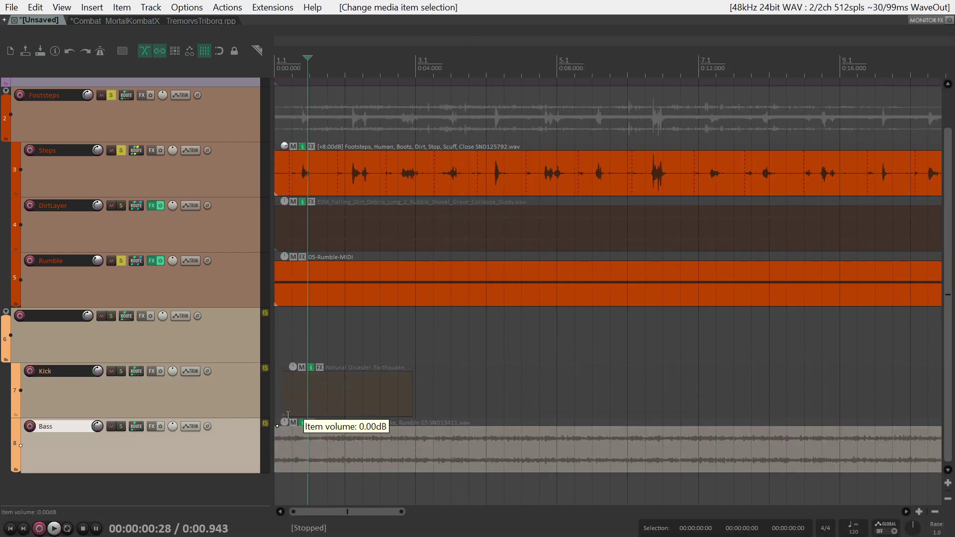
{"action": "left_click", "coordinate": [293, 393]}
- Solo the unnamed folder track holding Kick and Bass, and play the project from the start
{"action": "left_click", "coordinate": [111, 316]}
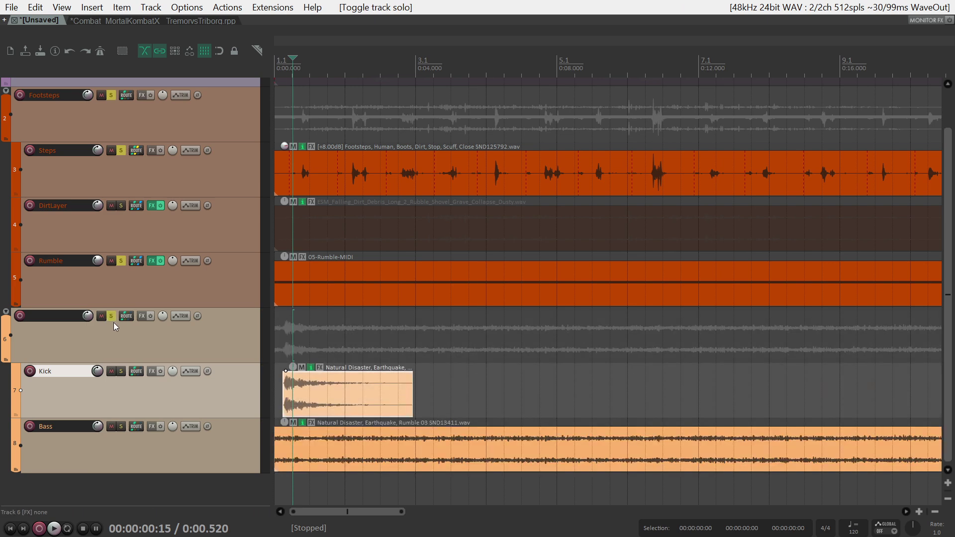
{"action": "left_click", "coordinate": [275, 68]}
{"action": "key", "text": "space"}
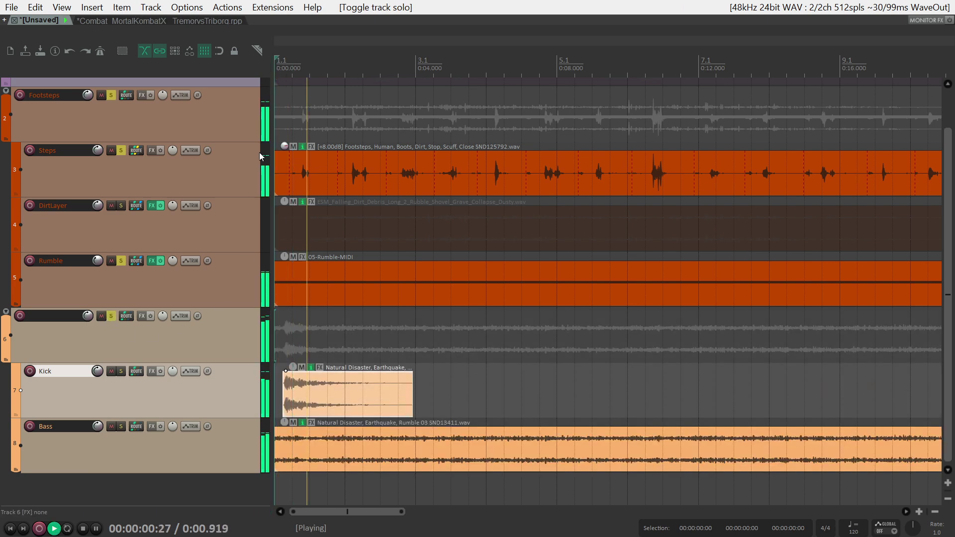
{"action": "key", "text": "space"}
{"action": "key", "text": "space"}
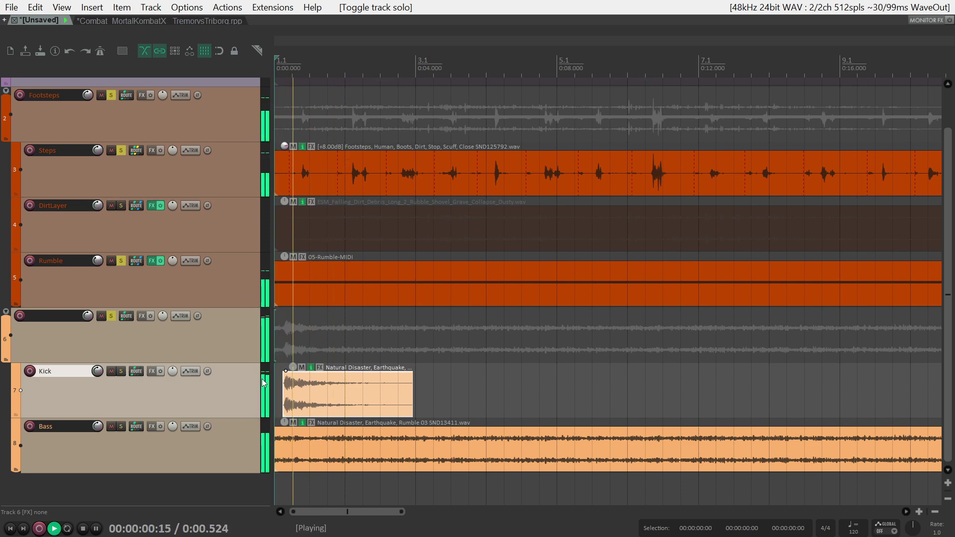
{"action": "key", "text": "space"}
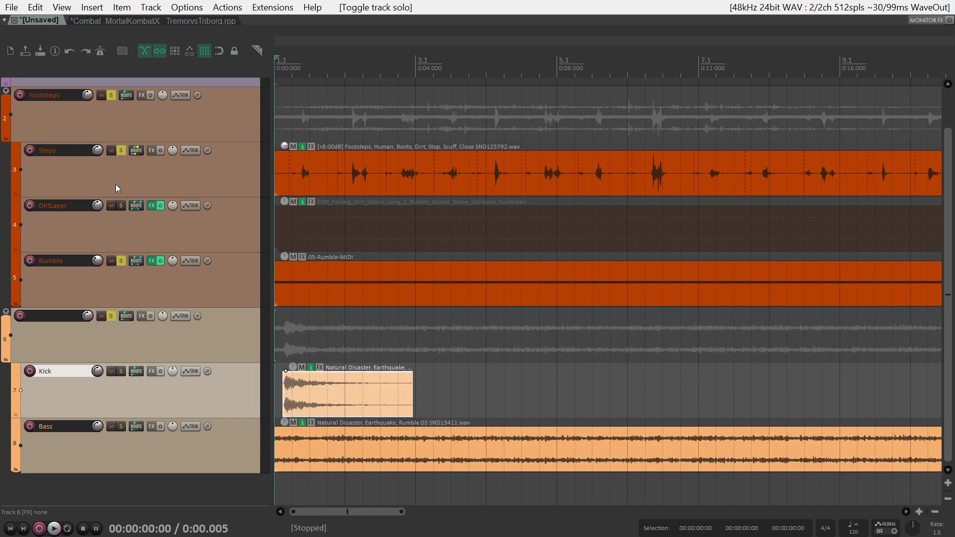
- Unsolo the Rumble, Steps and Footsteps tracks and play only the Kick and Bass folder from the start
{"action": "left_click", "coordinate": [124, 261]}
{"action": "left_click", "coordinate": [121, 151]}
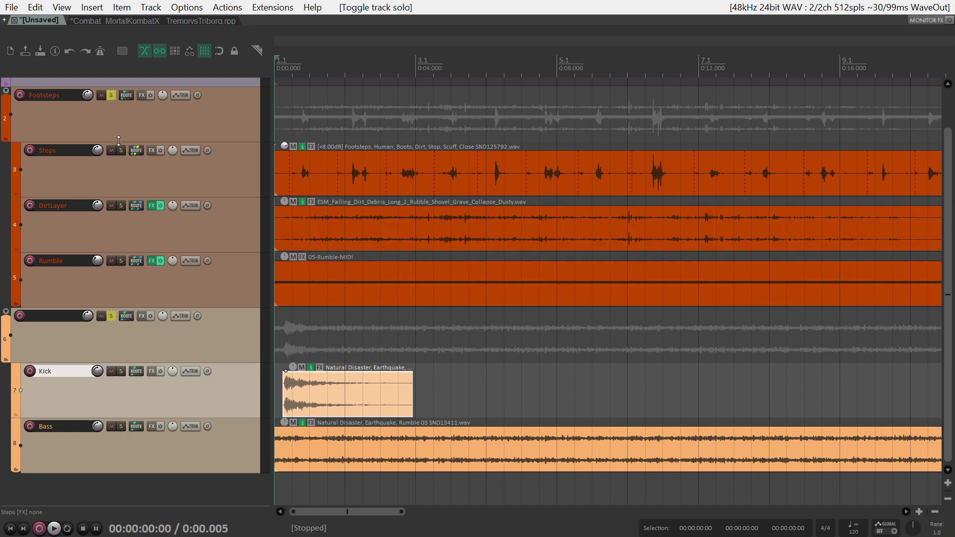
{"action": "left_click", "coordinate": [110, 95]}
{"action": "key", "text": "space"}
{"action": "scroll", "coordinate": [295, 338], "scroll_direction": "up", "scroll_amount": 3}
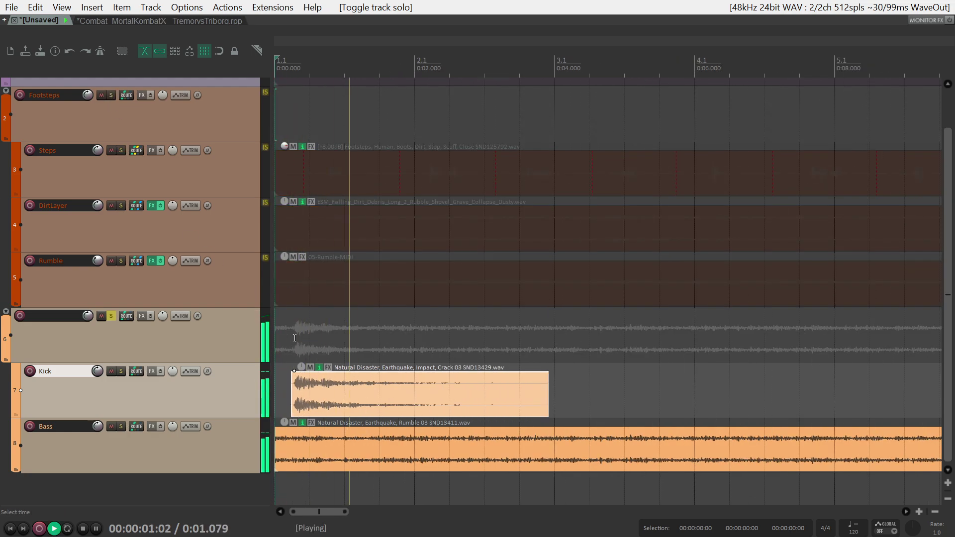
{"action": "key", "text": "space"}
{"action": "key", "text": "space"}
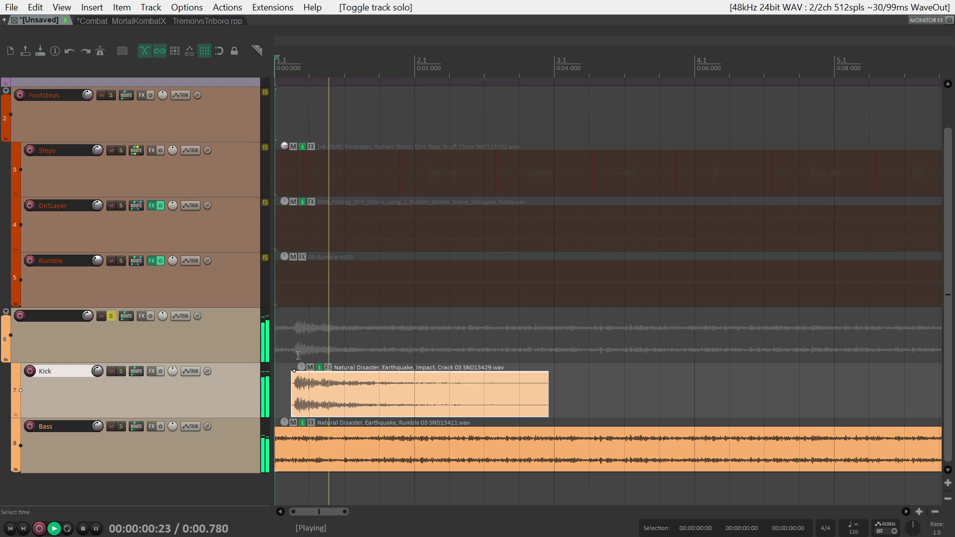
{"action": "key", "text": "space"}
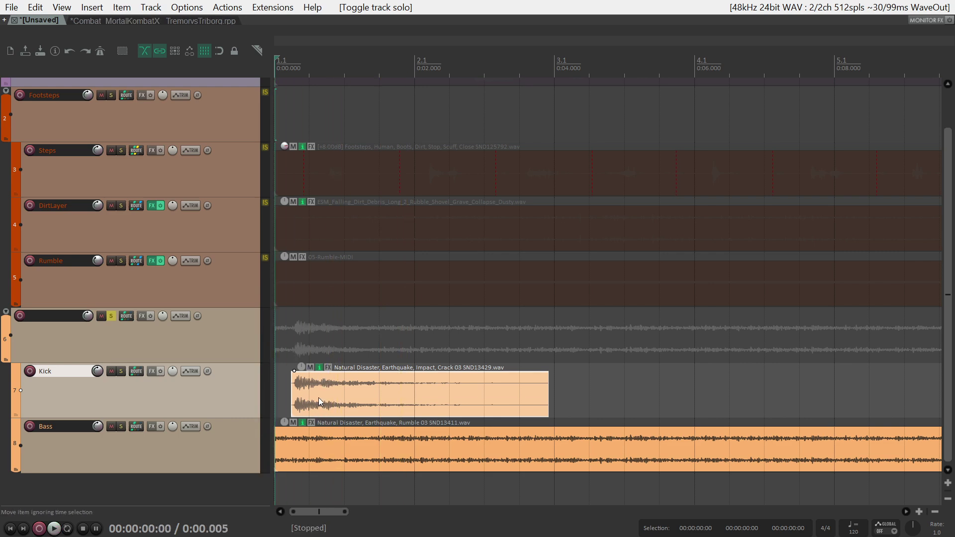
- Move the impact item on the Kick track to start at about 1.15 s and place the edit cursor just before it
{"action": "scroll", "coordinate": [319, 398], "scroll_direction": "down", "scroll_amount": 2}
{"action": "left_click_drag", "start_coordinate": [318, 397], "coordinate": [367, 389]}
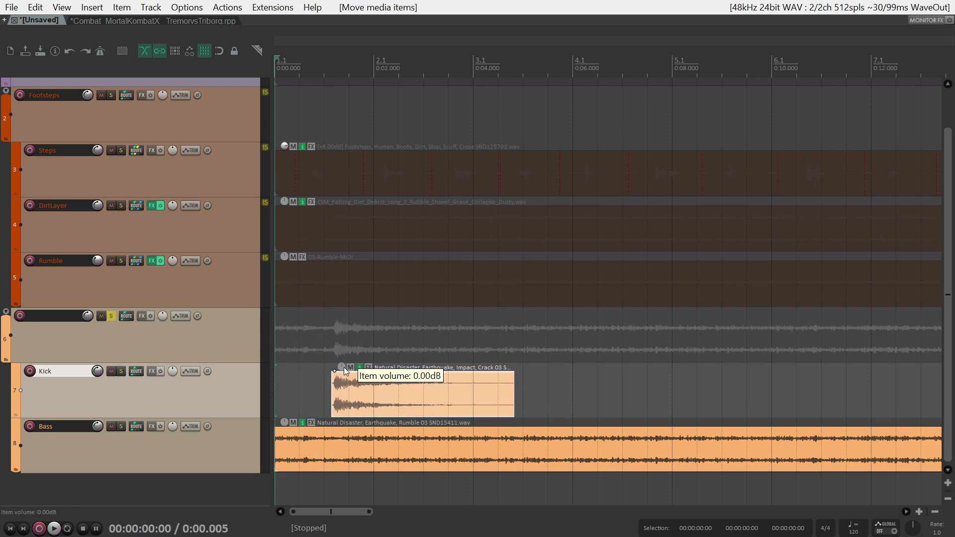
{"action": "left_click", "coordinate": [323, 70]}
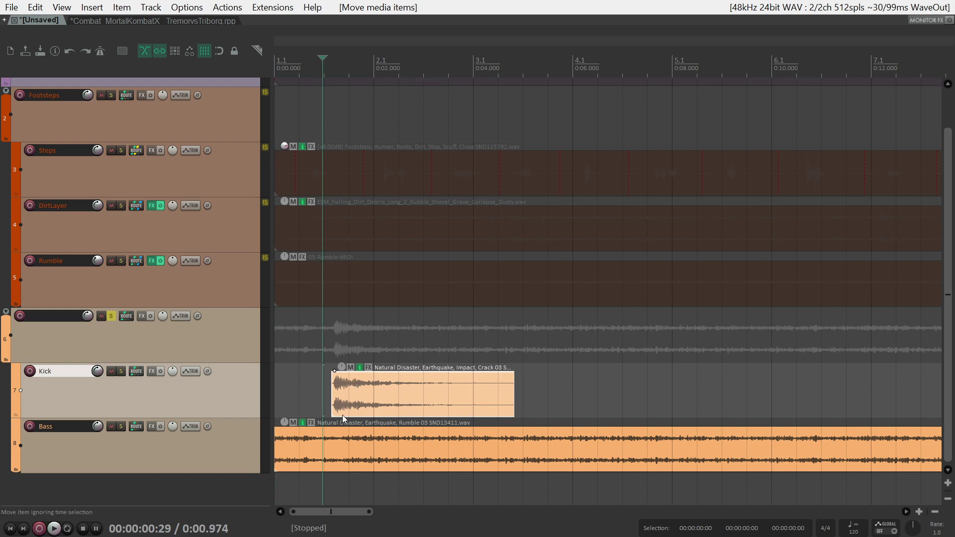
- Raise the volume of the rumble item on the Bass track to +9 dB
{"action": "left_click", "coordinate": [359, 458]}
{"action": "key", "text": "alt+Up"}
{"action": "key", "text": "alt+Up"}
{"action": "key", "text": "alt+Up"}
{"action": "key", "text": "alt+Up"}
{"action": "key", "text": "alt+Up"}
{"action": "key", "text": "alt+Up"}
{"action": "key", "text": "alt+Up"}
{"action": "key", "text": "alt+Up"}
{"action": "key", "text": "alt+Up"}
{"action": "key", "text": "alt+Up"}
{"action": "key", "text": "alt+Down"}
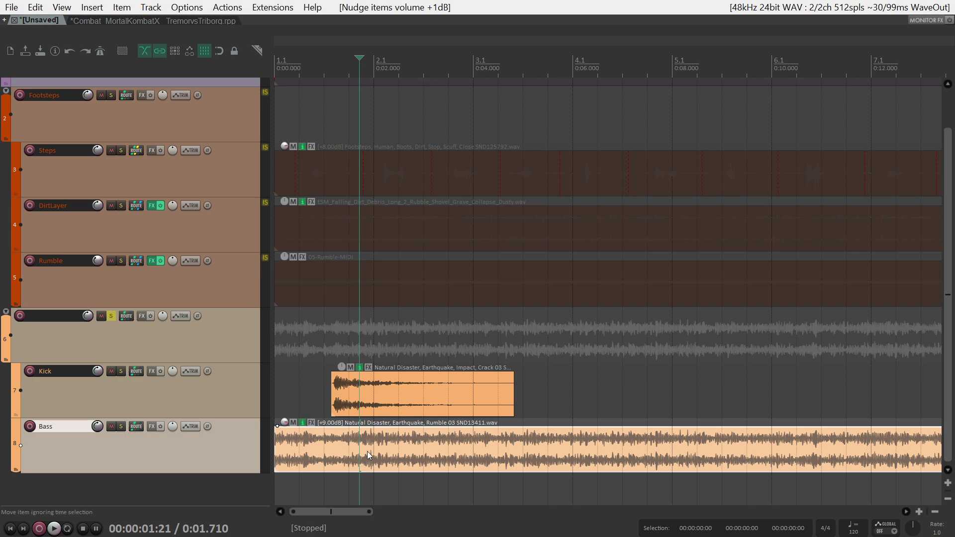
- Set the impact item on the Kick track to +2 dB and play from shortly before it
{"action": "left_click", "coordinate": [368, 405]}
{"action": "key", "text": "alt+Up"}
{"action": "key", "text": "alt+Up"}
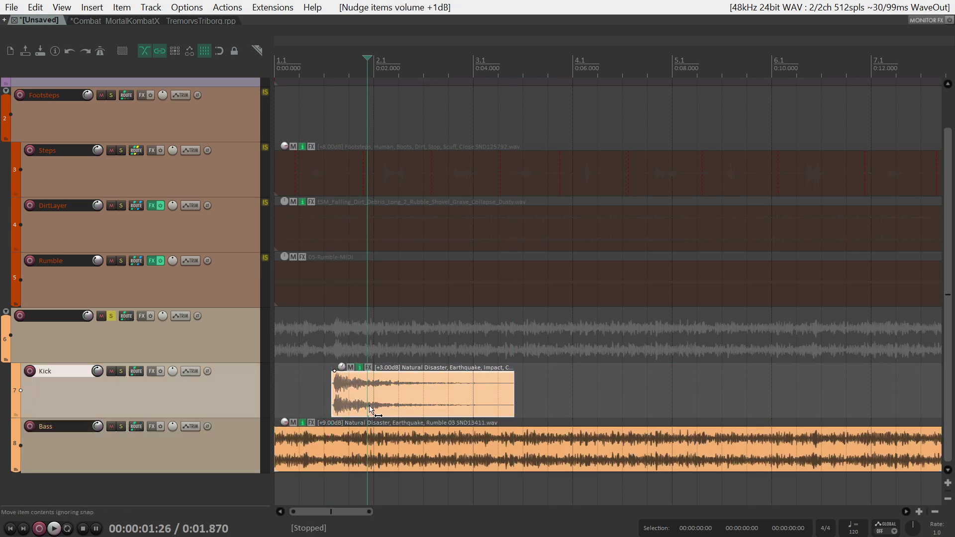
{"action": "left_click", "coordinate": [315, 98]}
{"action": "key", "text": "space"}
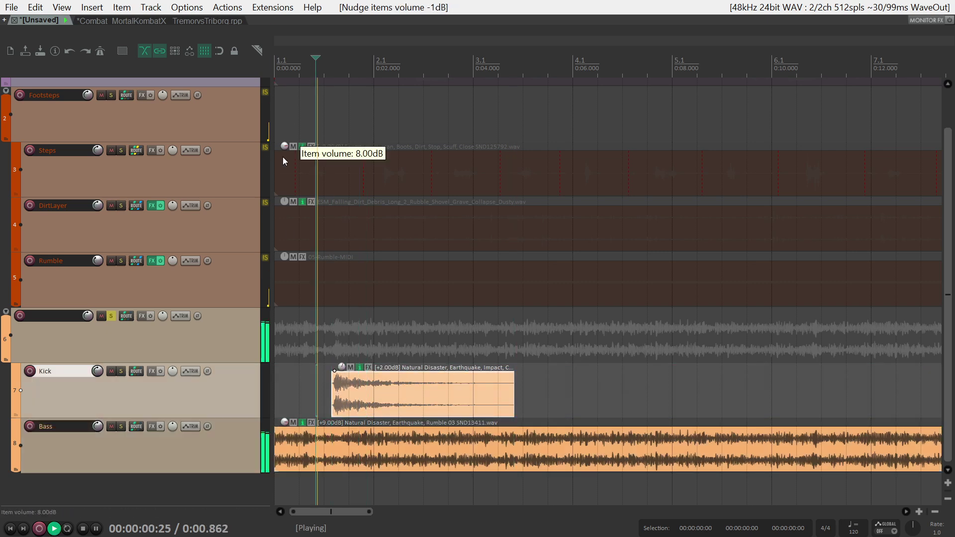
{"action": "key", "text": "space"}
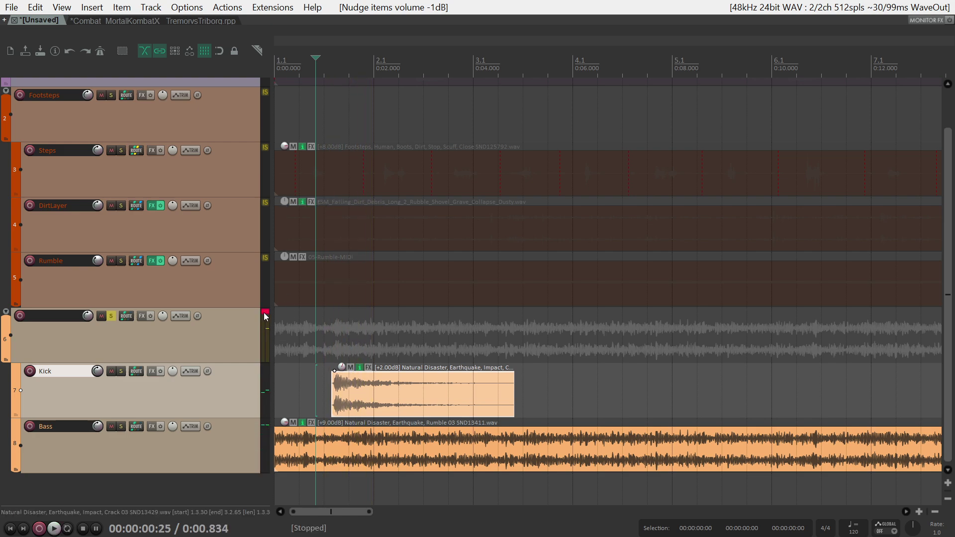
- Replay the impact over the rumble and reset the folder track's peak indicator before and after playback
{"action": "left_click", "coordinate": [265, 313]}
{"action": "key", "text": "space"}
{"action": "key", "text": "space"}
{"action": "left_click", "coordinate": [265, 313]}
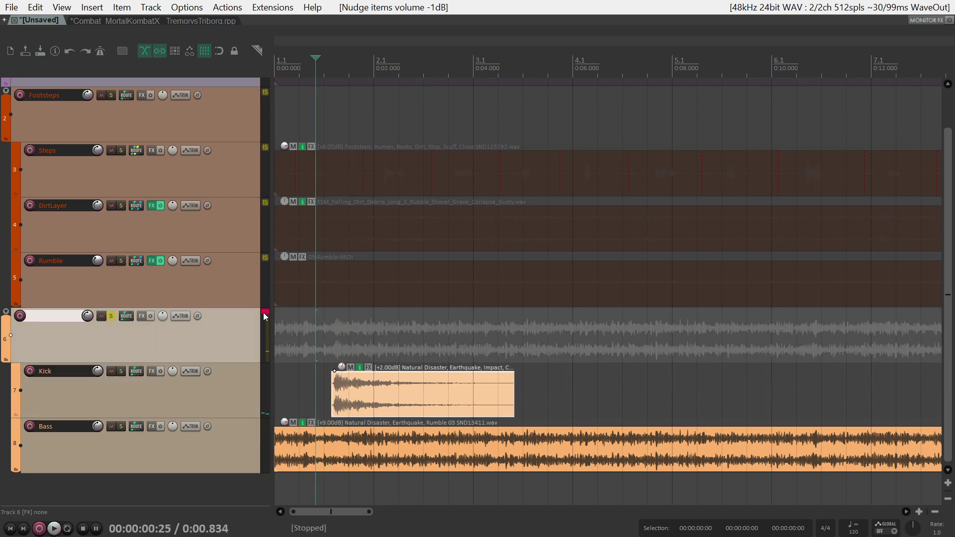
{"action": "left_click", "coordinate": [267, 312]}
{"action": "left_click", "coordinate": [353, 390]}
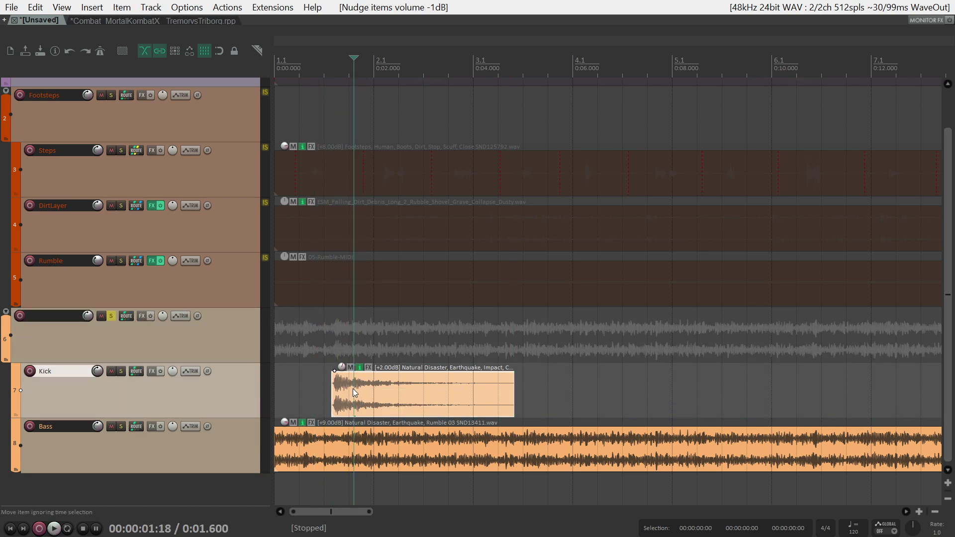
{"action": "left_click", "coordinate": [314, 329]}
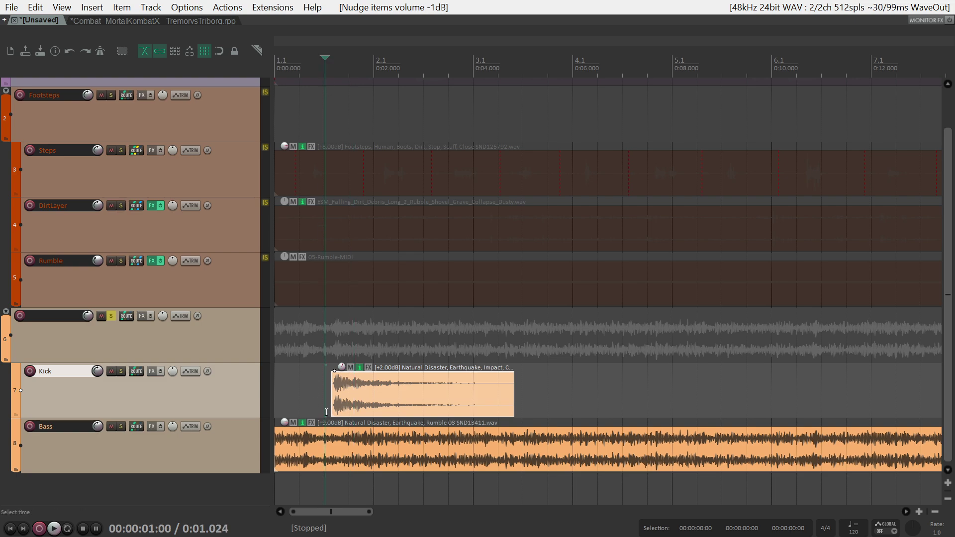
{"action": "left_click", "coordinate": [363, 436]}
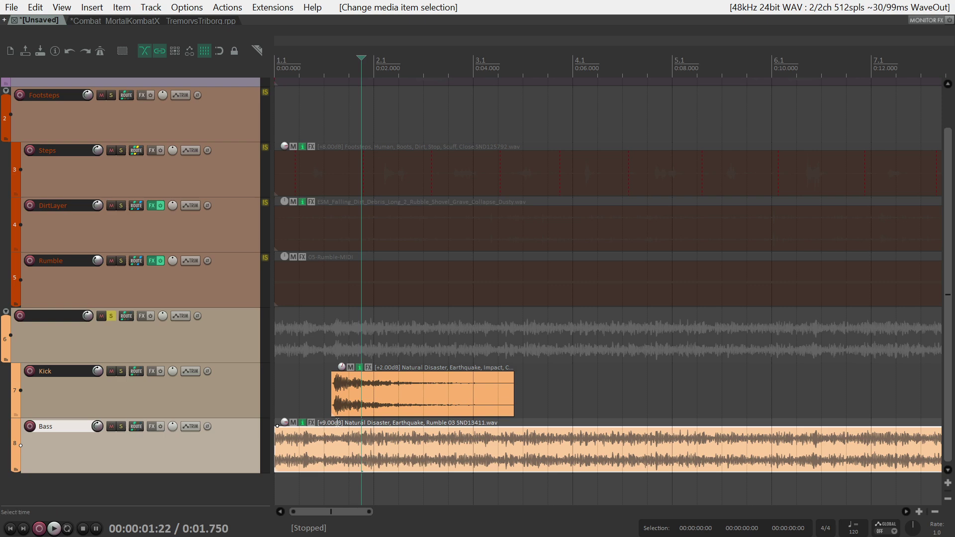
{"action": "left_click", "coordinate": [342, 382]}
{"action": "left_click", "coordinate": [333, 381]}
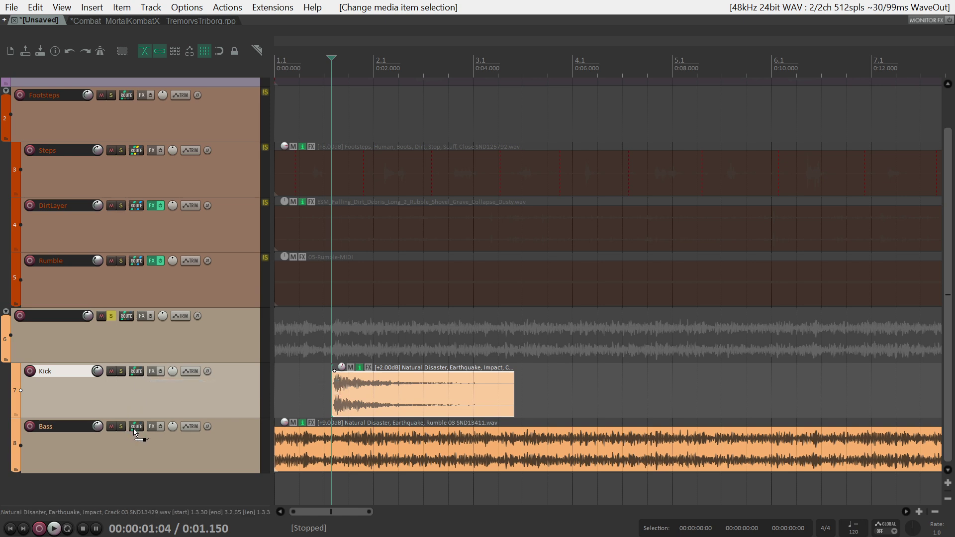
- Create a send from the Kick track to the Bass track, and rename Bass to Rumble and Kick to Impact
{"action": "left_click_drag", "start_coordinate": [133, 428], "coordinate": [133, 428]}
{"action": "left_click", "coordinate": [53, 426]}
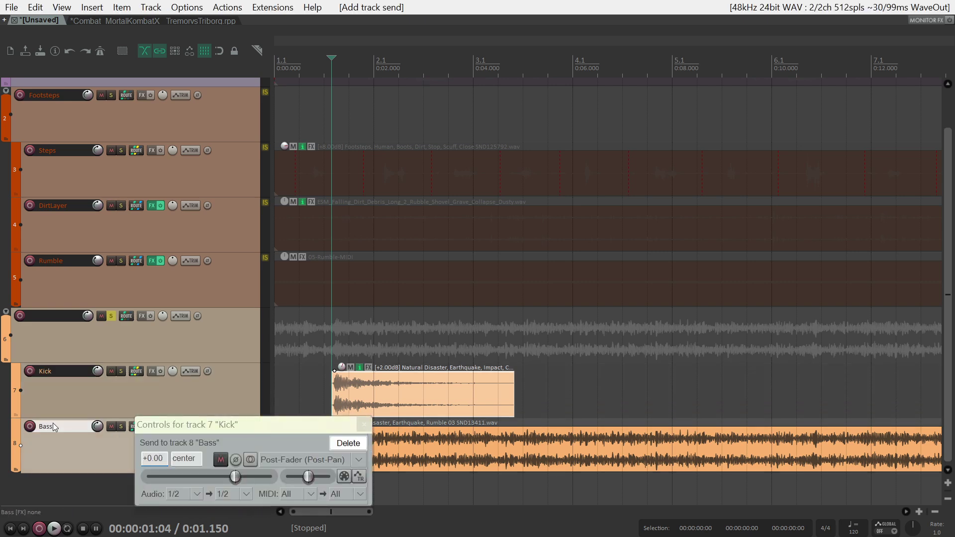
{"action": "double_click", "coordinate": [53, 427]}
{"action": "type", "text": "S"}
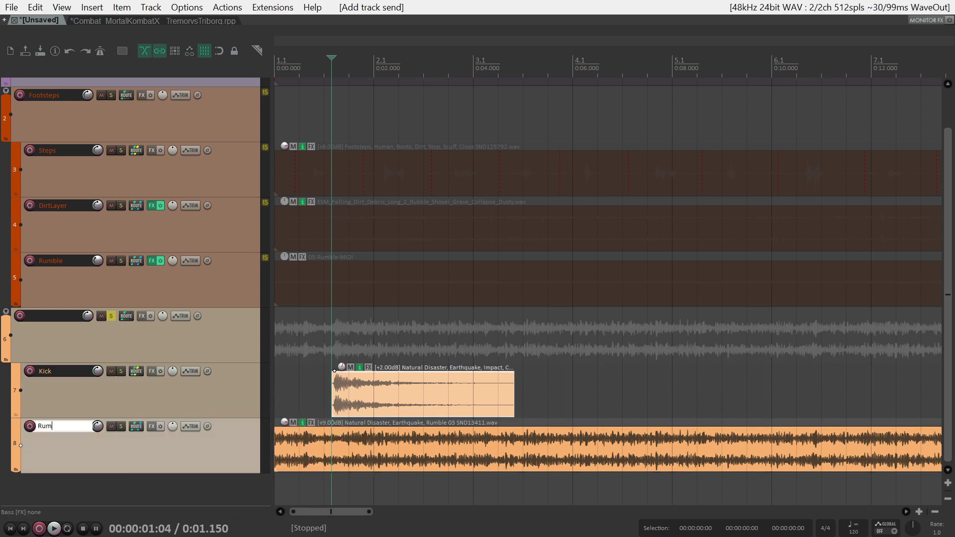
{"action": "left_click", "coordinate": [66, 376]}
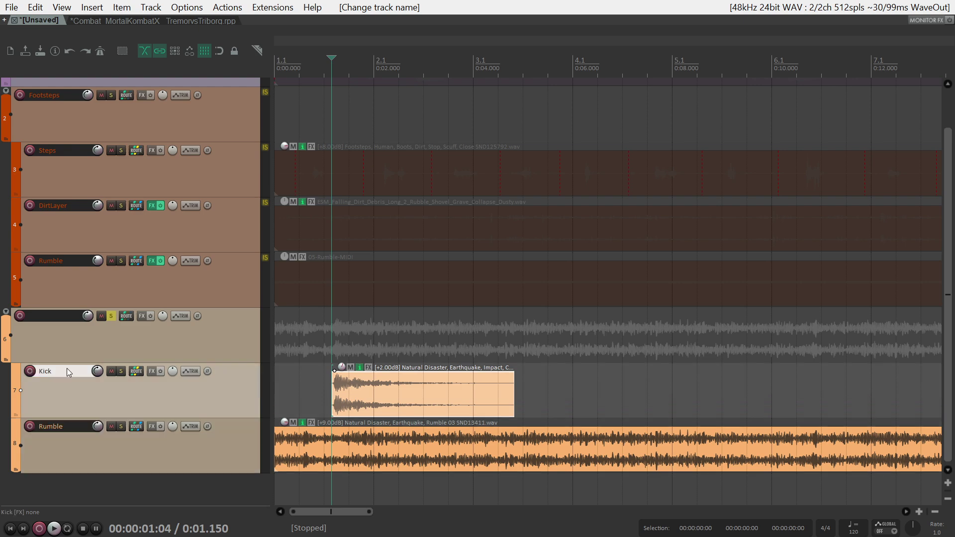
{"action": "type", "text": "Impact"}
- Review the routing of the lower Rumble track, including its receive from the Impact track
{"action": "left_click", "coordinate": [135, 428]}
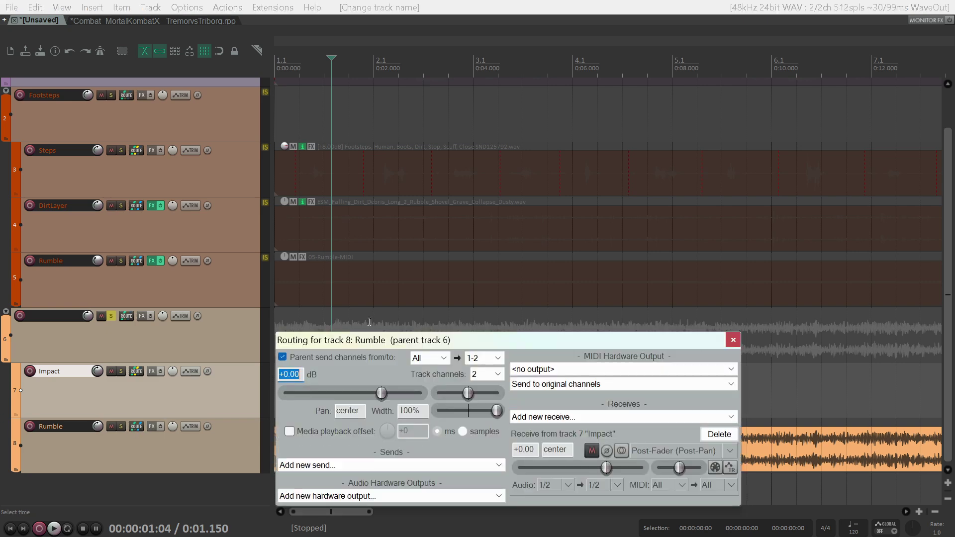
{"action": "left_click_drag", "start_coordinate": [396, 348], "coordinate": [434, 223]}
{"action": "left_click", "coordinate": [761, 225]}
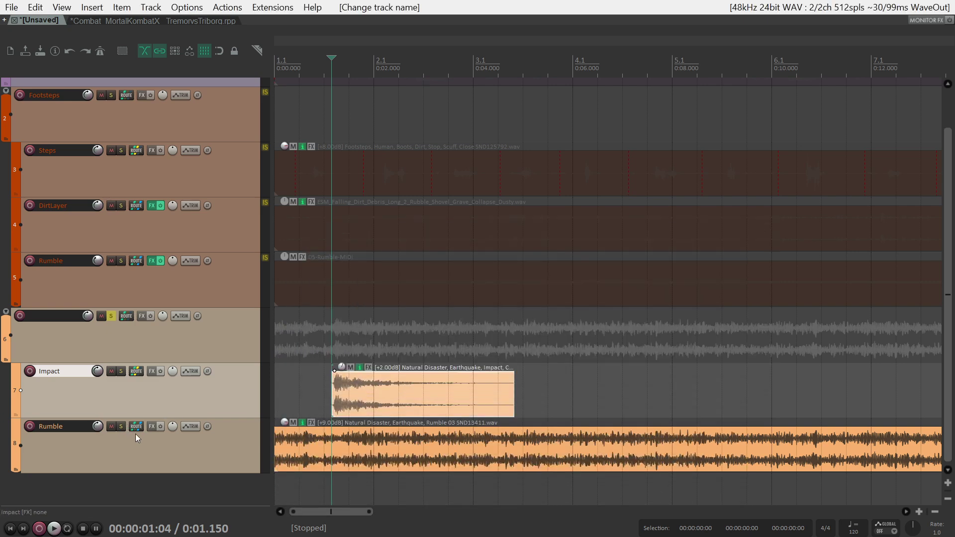
- Add the ReEQ parametric graphic equalizer to the lower Rumble track
{"action": "left_click", "coordinate": [152, 427]}
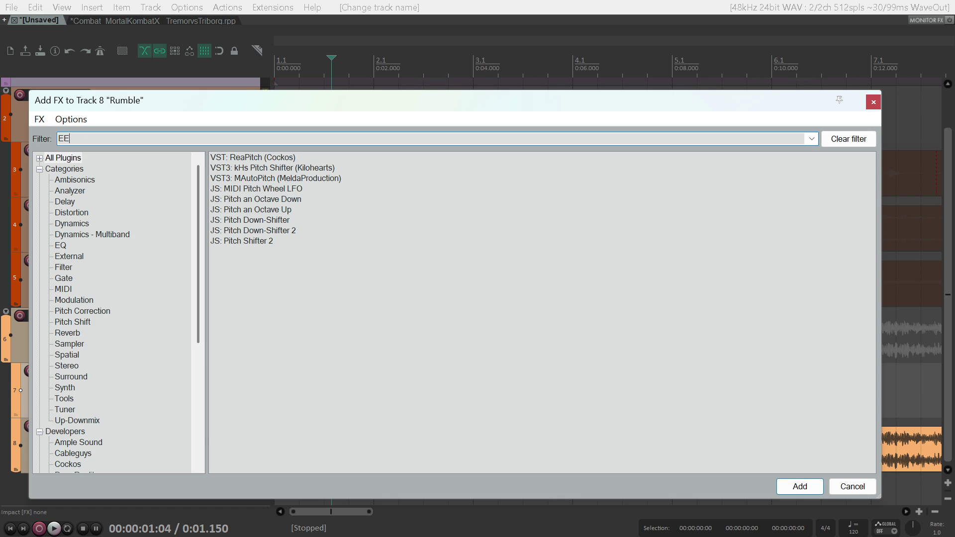
{"action": "type", "text": "EEQ"}
{"action": "double_click", "coordinate": [256, 159]}
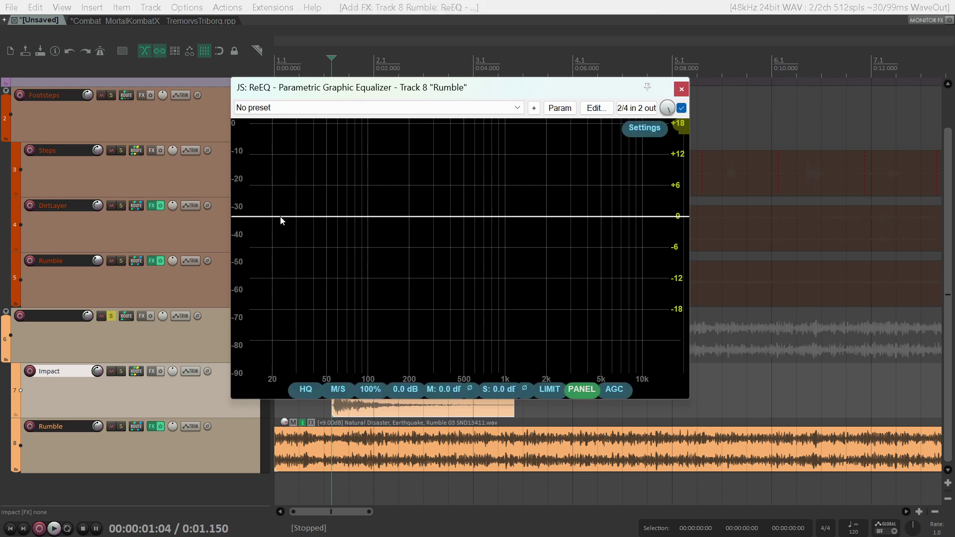
- Add a low shelf band in ReEQ at about 289 Hz with a gain of about -25.2 dB and a Q of 0.61
{"action": "double_click", "coordinate": [281, 221]}
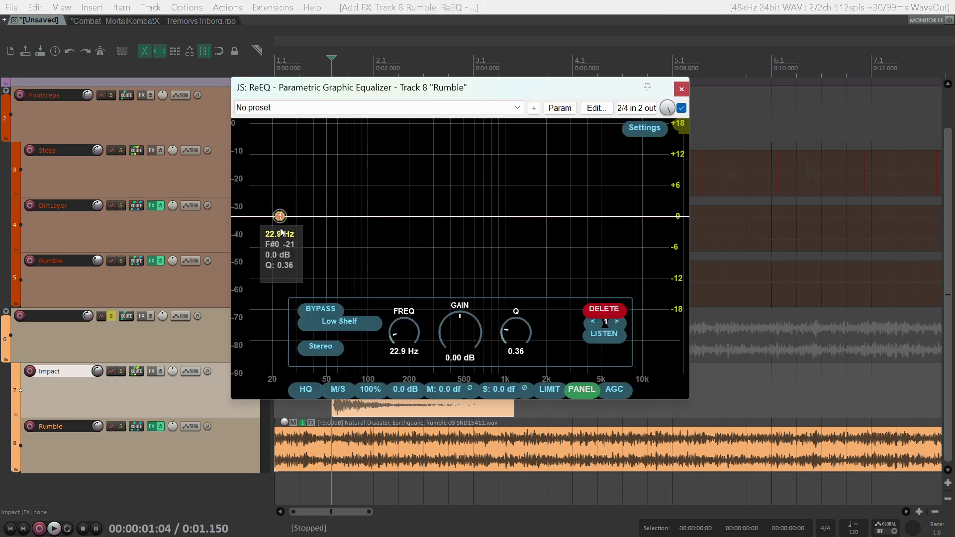
{"action": "mouse_move", "coordinate": [285, 232]}
{"action": "left_mouse_down"}
{"action": "mouse_move", "coordinate": [365, 298]}
{"action": "mouse_move", "coordinate": [427, 298]}
{"action": "mouse_move", "coordinate": [421, 269]}
{"action": "mouse_move", "coordinate": [424, 293]}
{"action": "mouse_move", "coordinate": [437, 159]}
{"action": "mouse_move", "coordinate": [425, 314]}
{"action": "mouse_move", "coordinate": [442, 187]}
{"action": "mouse_move", "coordinate": [445, 279]}
{"action": "mouse_move", "coordinate": [432, 284]}
{"action": "left_mouse_up"}
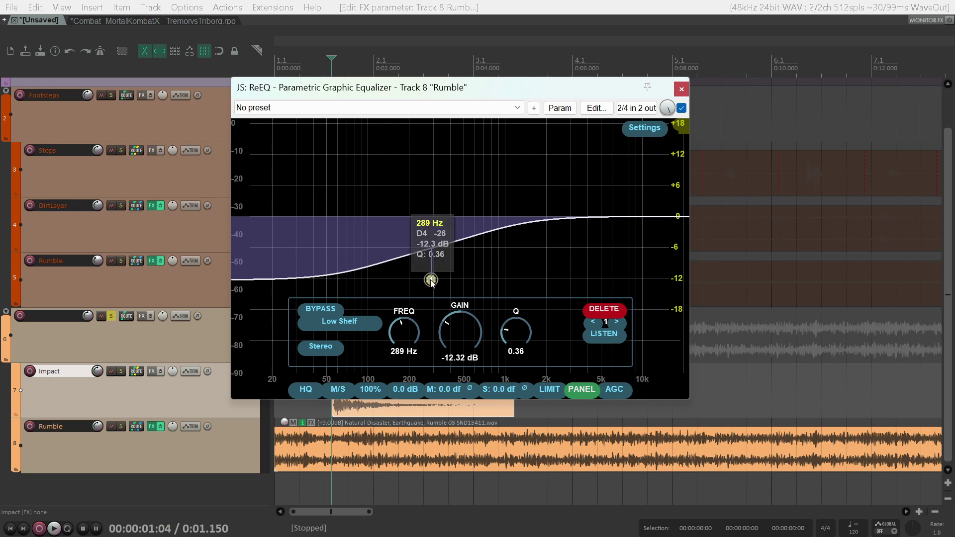
{"action": "scroll", "coordinate": [433, 281], "scroll_direction": "up", "scroll_amount": 2}
{"action": "scroll", "coordinate": [432, 282], "scroll_direction": "up", "scroll_amount": 3}
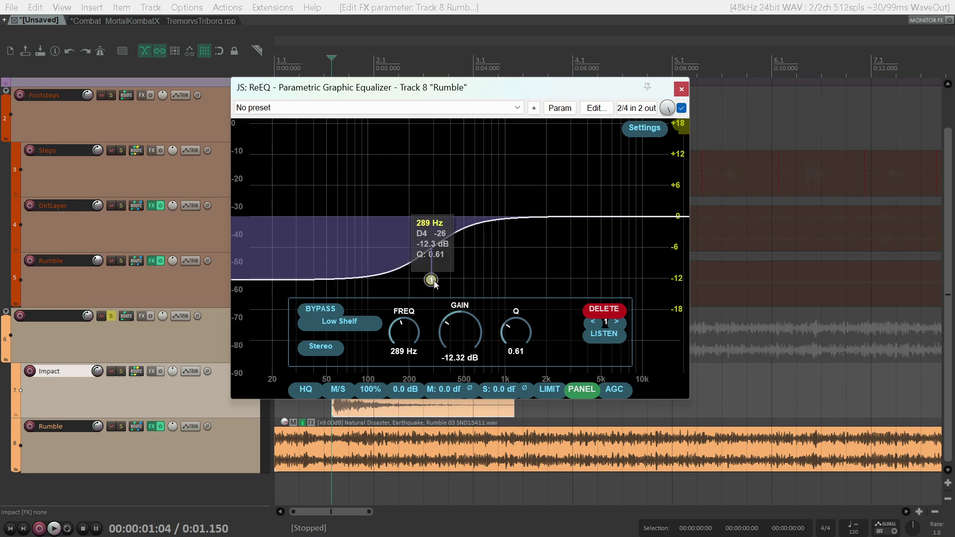
{"action": "scroll", "coordinate": [456, 330], "scroll_direction": "up", "scroll_amount": 3}
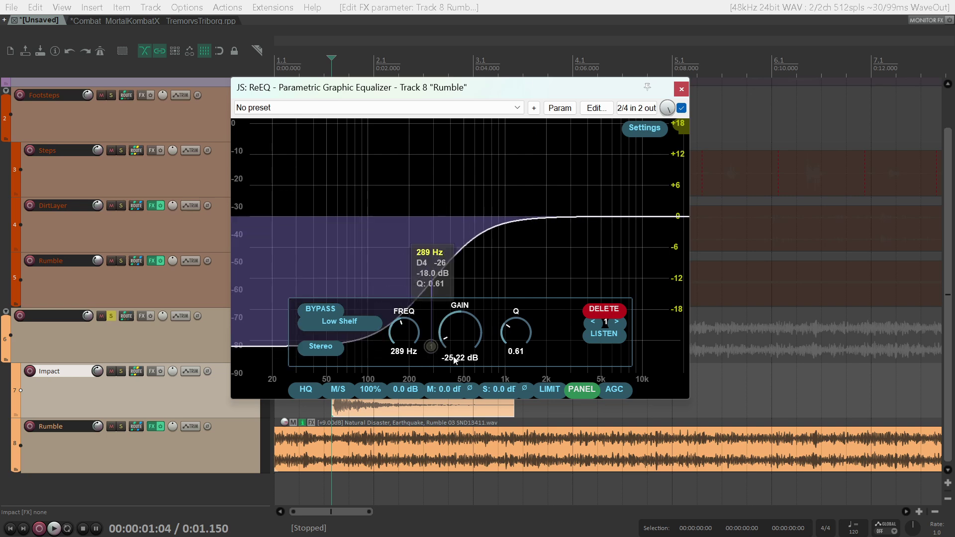
- Return the low shelf's gain to about 0 dB and enable sidechain audio control modulation for Filter1 Gain
{"action": "mouse_move", "coordinate": [458, 333]}
{"action": "left_mouse_down"}
{"action": "mouse_move", "coordinate": [464, 318]}
{"action": "mouse_move", "coordinate": [452, 354]}
{"action": "mouse_move", "coordinate": [453, 335]}
{"action": "left_mouse_up"}
{"action": "left_click", "coordinate": [563, 112]}
{"action": "left_click", "coordinate": [597, 178]}
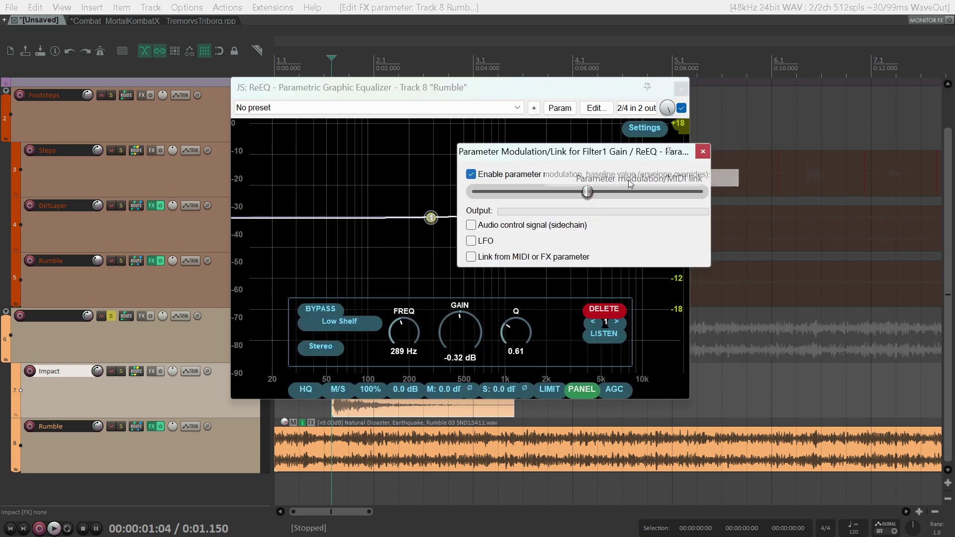
{"action": "left_click", "coordinate": [471, 226]}
{"action": "left_click", "coordinate": [563, 242]}
{"action": "key", "text": "Escape"}
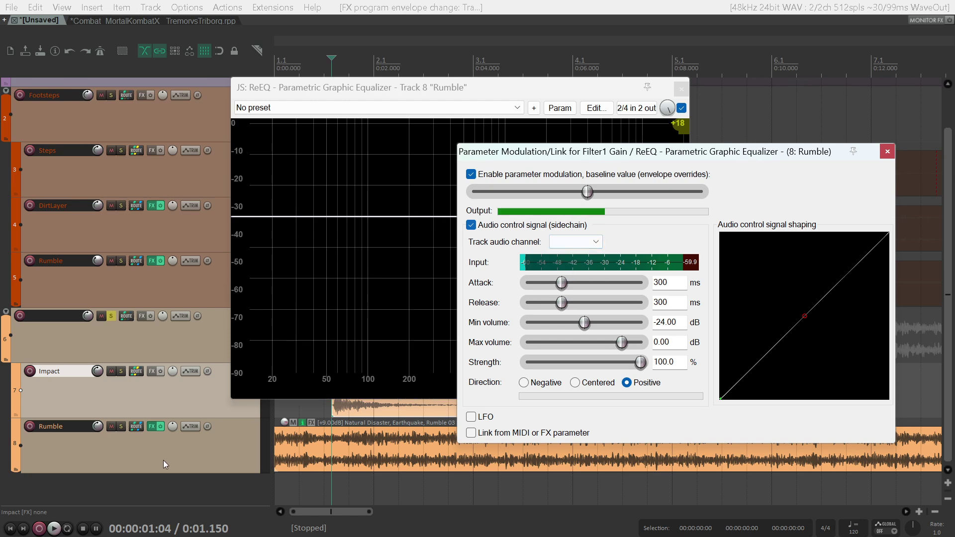
- Route the Impact track's send to Rumble into new channel 3 on the receiving track
{"action": "left_click", "coordinate": [163, 461]}
{"action": "left_click", "coordinate": [136, 372]}
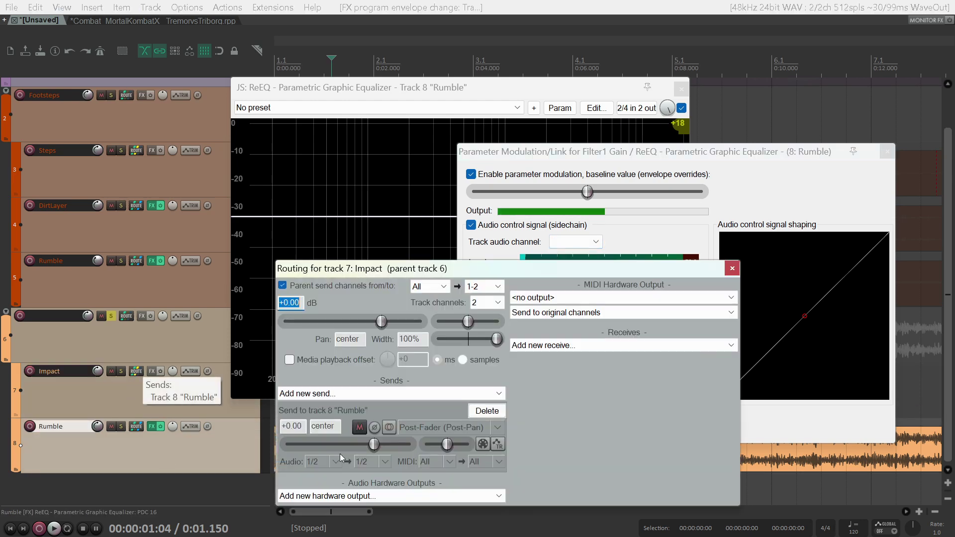
{"action": "left_click", "coordinate": [379, 463]}
{"action": "mouse_move", "coordinate": [383, 460]}
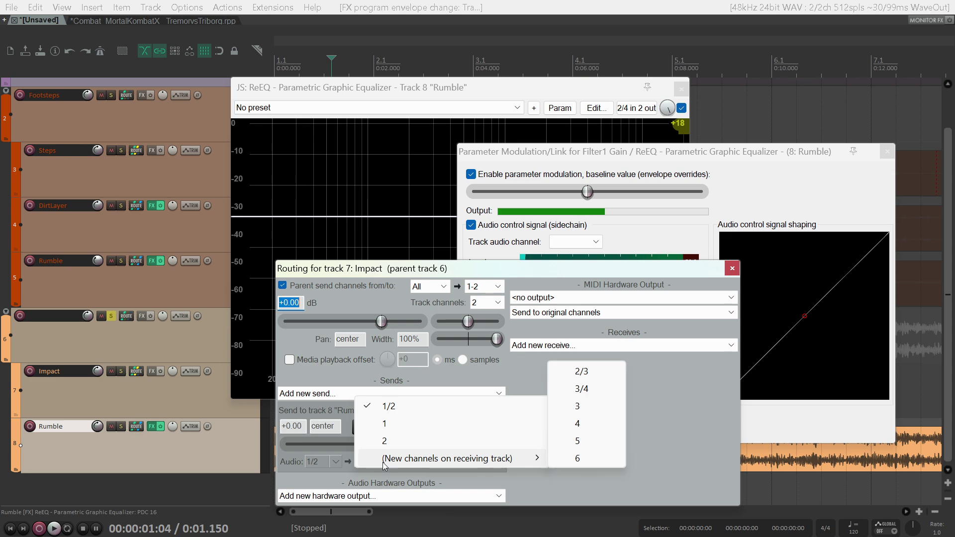
{"action": "left_click", "coordinate": [593, 410]}
{"action": "left_click", "coordinate": [732, 269]}
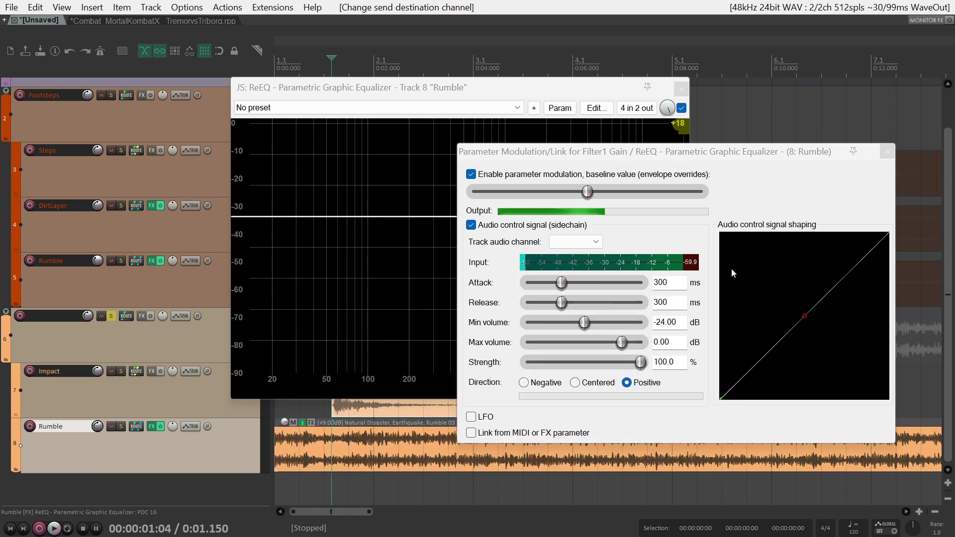
- Configure the gain modulation with audio channel 3, attack 46 ms, release 291 ms, minimum volume -60 dB and Negative direction, and play it back
{"action": "left_click", "coordinate": [576, 242]}
{"action": "left_click", "coordinate": [576, 275]}
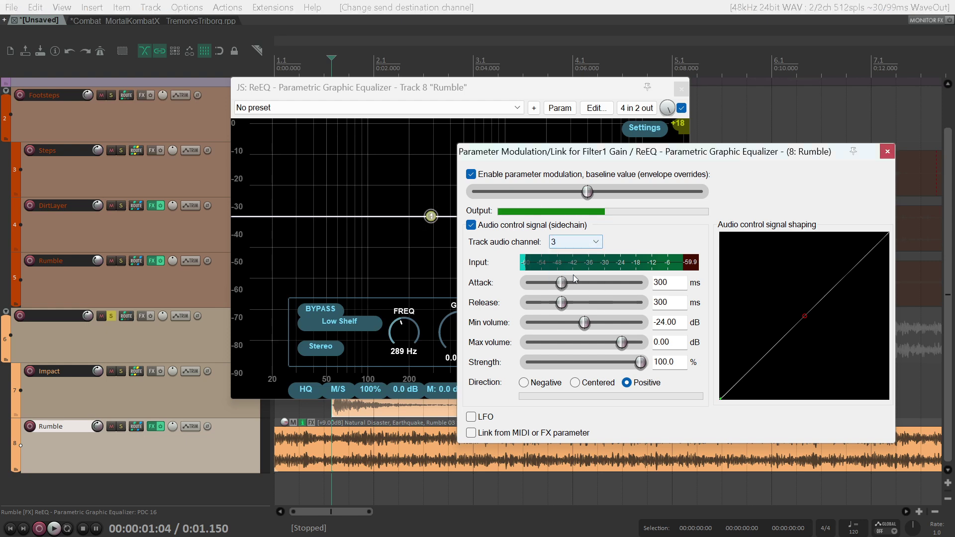
{"action": "left_click_drag", "start_coordinate": [565, 287], "coordinate": [559, 306]}
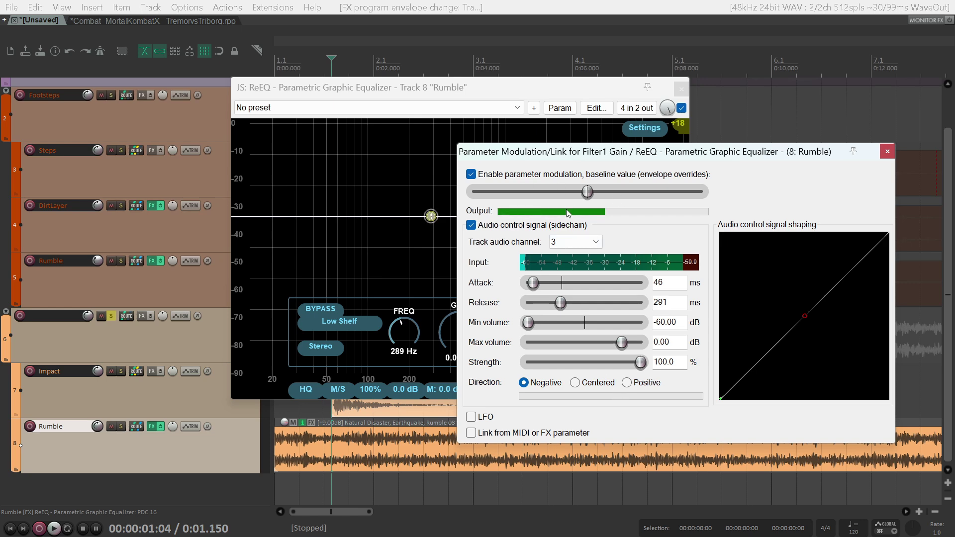
{"action": "key", "text": "space"}
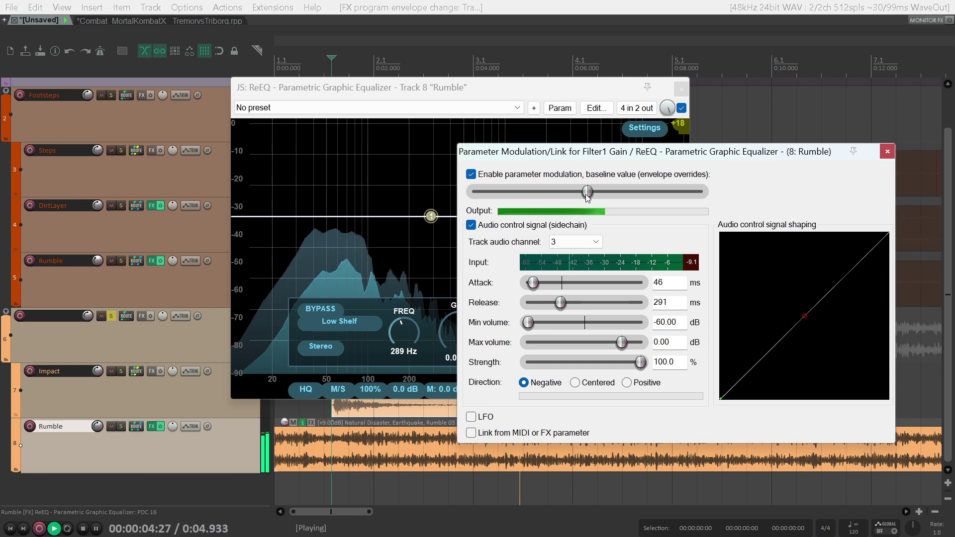
{"action": "key", "text": "space"}
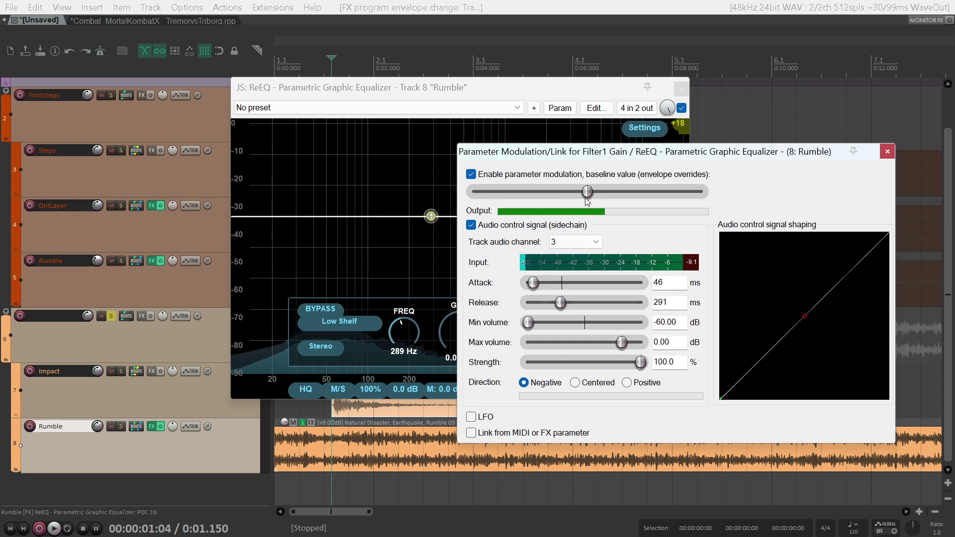
- Set the modulation release to 198 ms and minimum volume to -29.11 dB, auditioning with the EQ curve in view
{"action": "left_click_drag", "start_coordinate": [558, 307], "coordinate": [549, 309]}
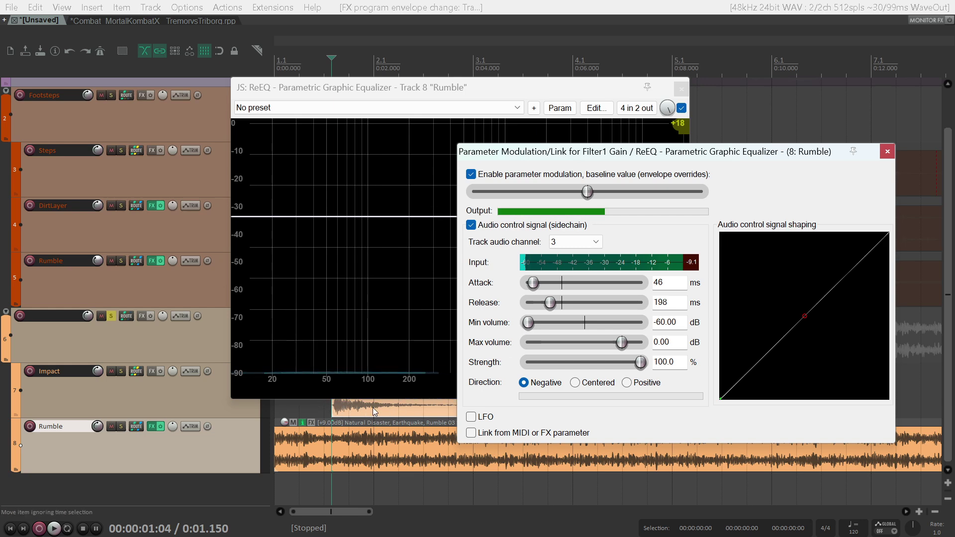
{"action": "left_click_drag", "start_coordinate": [355, 88], "coordinate": [604, 485]}
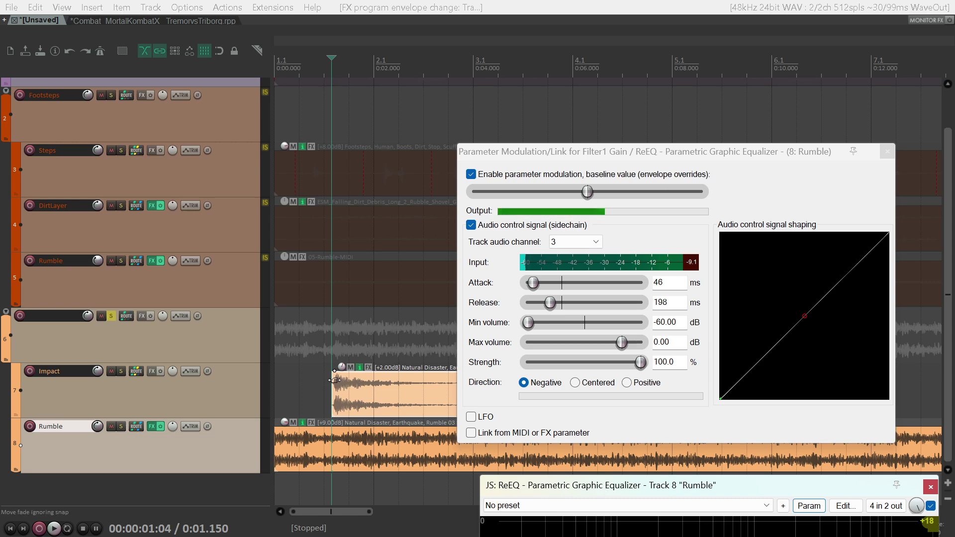
{"action": "left_click_drag", "start_coordinate": [529, 322], "coordinate": [578, 324]}
{"action": "key", "text": "space"}
{"action": "key", "text": "space"}
{"action": "left_click_drag", "start_coordinate": [659, 489], "coordinate": [230, 30]}
{"action": "key", "text": "space"}
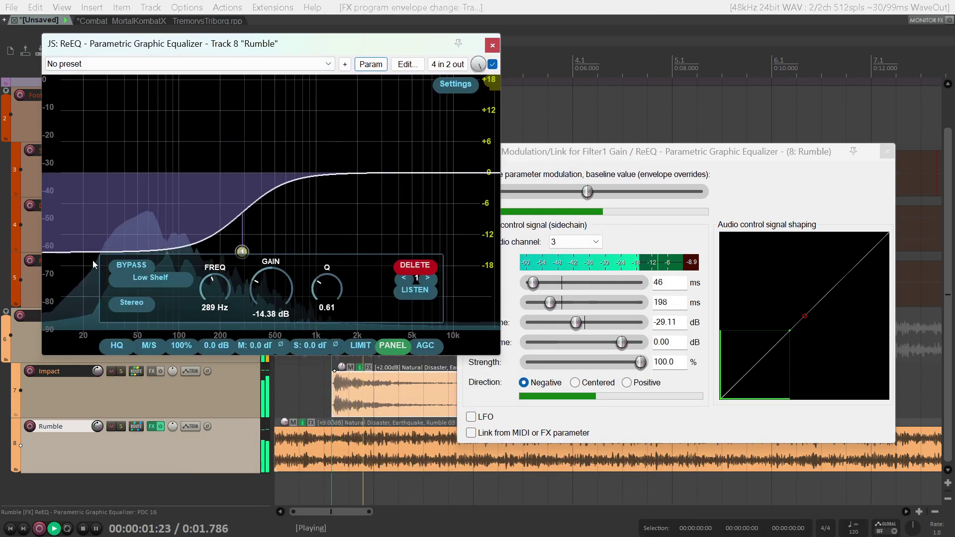
{"action": "key", "text": "space"}
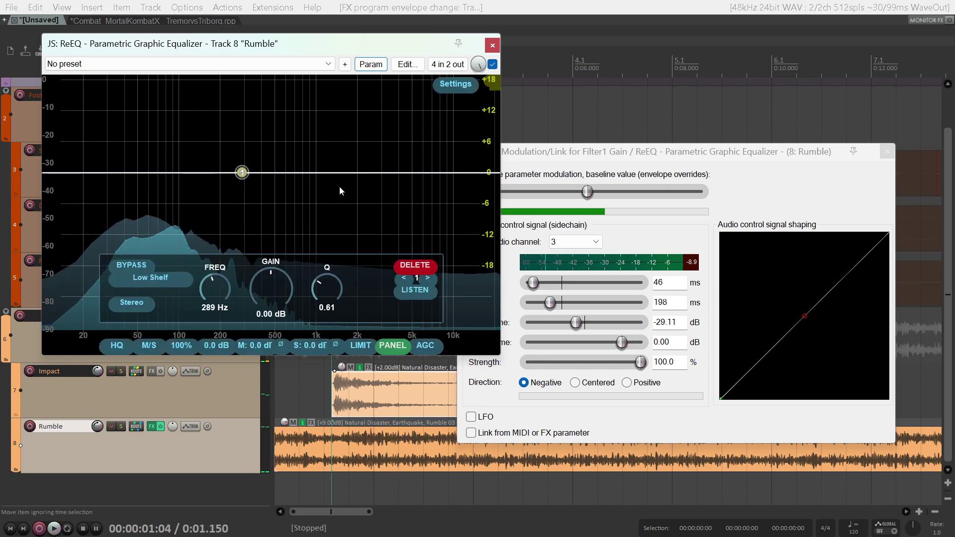
- Lower the low shelf's frequency slightly, reduce the modulation strength to 53.7%, and close the equalizer window
{"action": "left_click_drag", "start_coordinate": [242, 173], "coordinate": [231, 173]}
{"action": "left_click_drag", "start_coordinate": [641, 362], "coordinate": [584, 367]}
{"action": "mouse_move", "coordinate": [582, 366]}
{"action": "left_mouse_down"}
{"action": "mouse_move", "coordinate": [567, 368]}
{"action": "mouse_move", "coordinate": [593, 367]}
{"action": "left_mouse_up"}
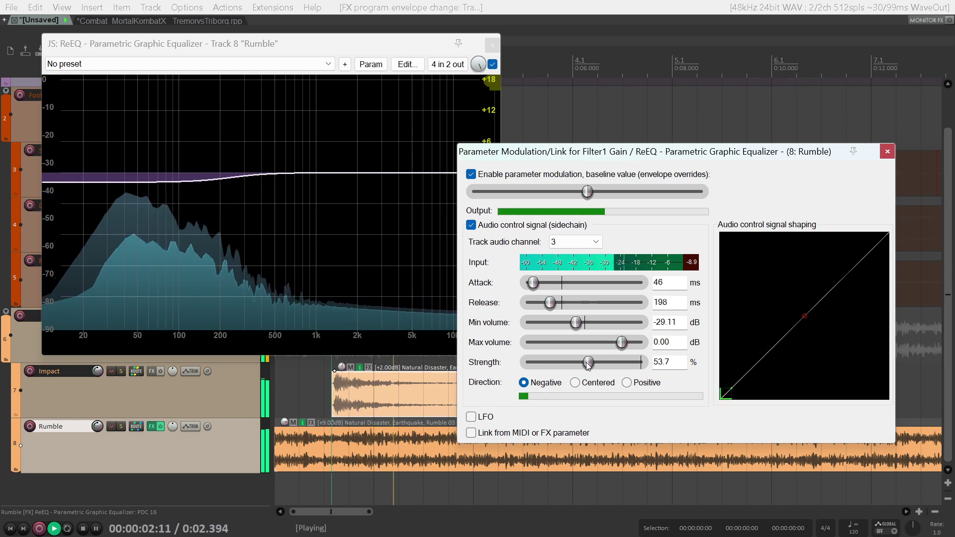
{"action": "left_click", "coordinate": [493, 45]}
- Audition the mix and set the modulation attack to 0 ms and strength to 63.4%
{"action": "key", "text": "space"}
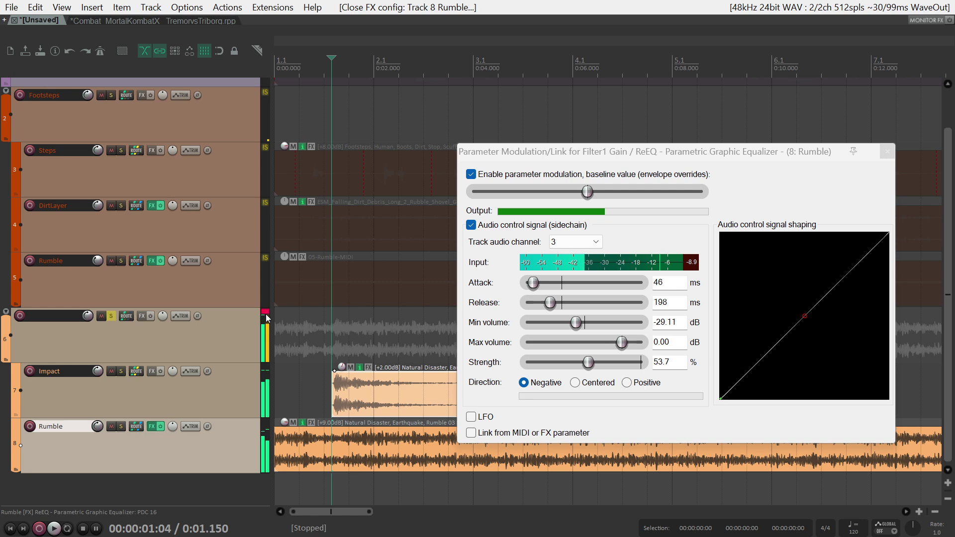
{"action": "key", "text": "space"}
{"action": "key", "text": "space"}
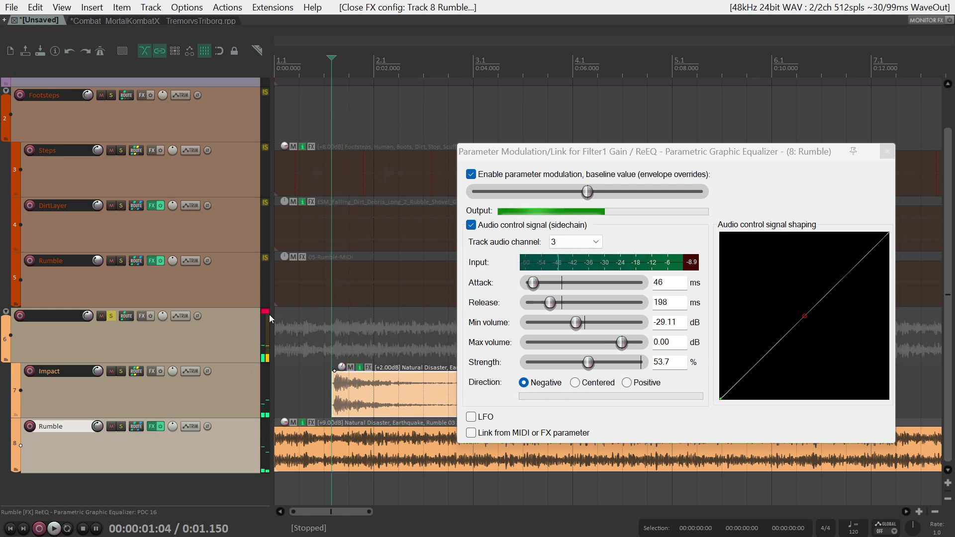
{"action": "left_click_drag", "start_coordinate": [539, 280], "coordinate": [536, 283]}
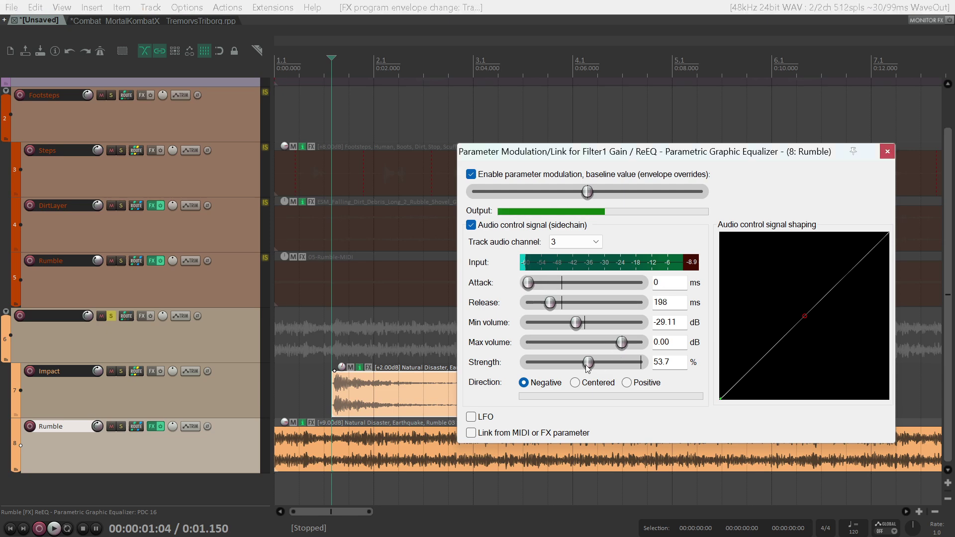
{"action": "left_click_drag", "start_coordinate": [590, 368], "coordinate": [599, 369]}
{"action": "key", "text": "space"}
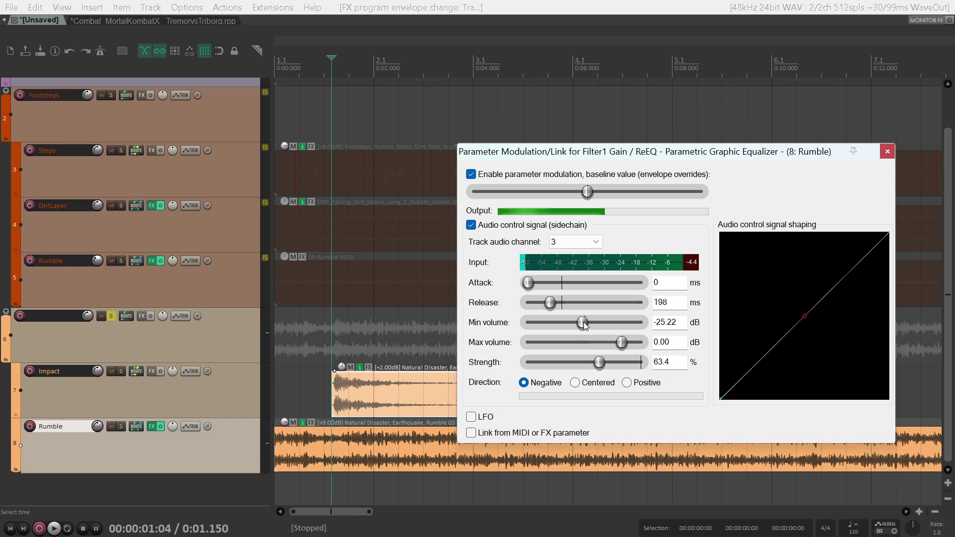
- Set the modulation's minimum volume to -21.84 dB and audition the rumble from just before the impact
{"action": "left_click_drag", "start_coordinate": [576, 323], "coordinate": [591, 324]}
{"action": "key", "text": "space"}
{"action": "key", "text": "space"}
{"action": "key", "text": "space"}
{"action": "left_click", "coordinate": [298, 326]}
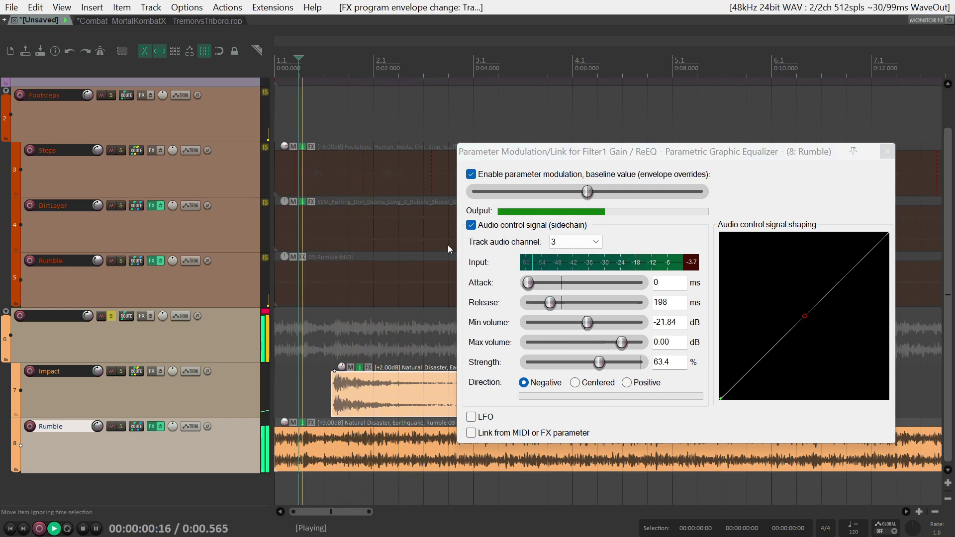
{"action": "key", "text": "space"}
{"action": "left_click", "coordinate": [298, 336]}
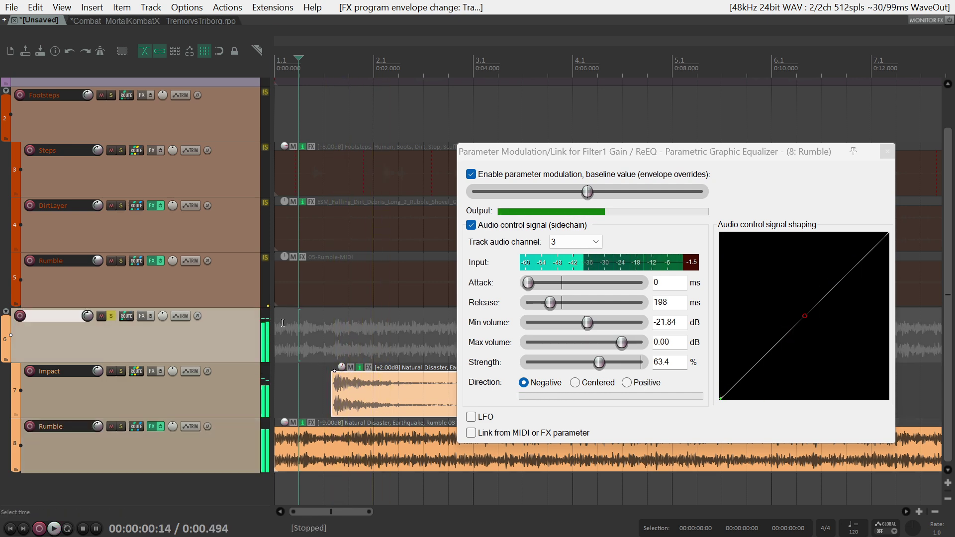
{"action": "key", "text": "space"}
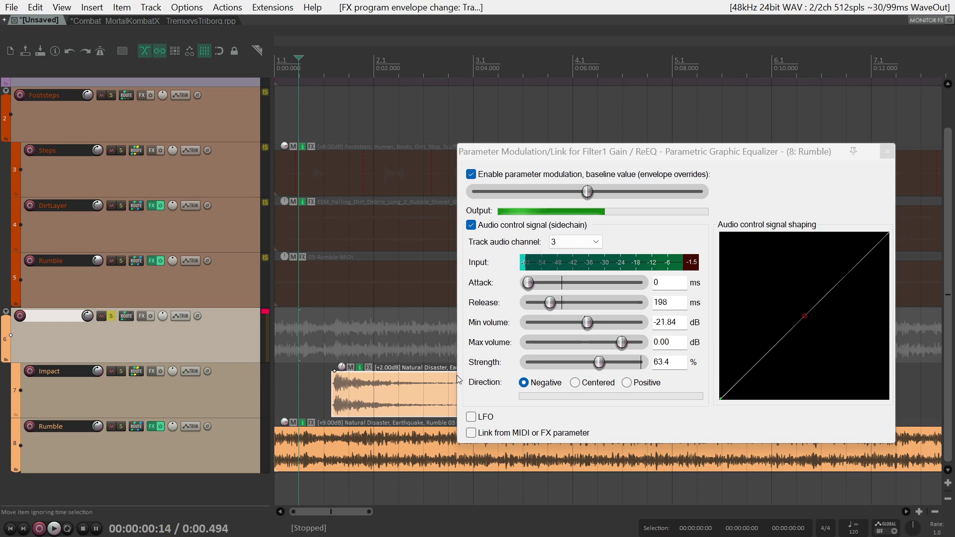
{"action": "left_click", "coordinate": [264, 312]}
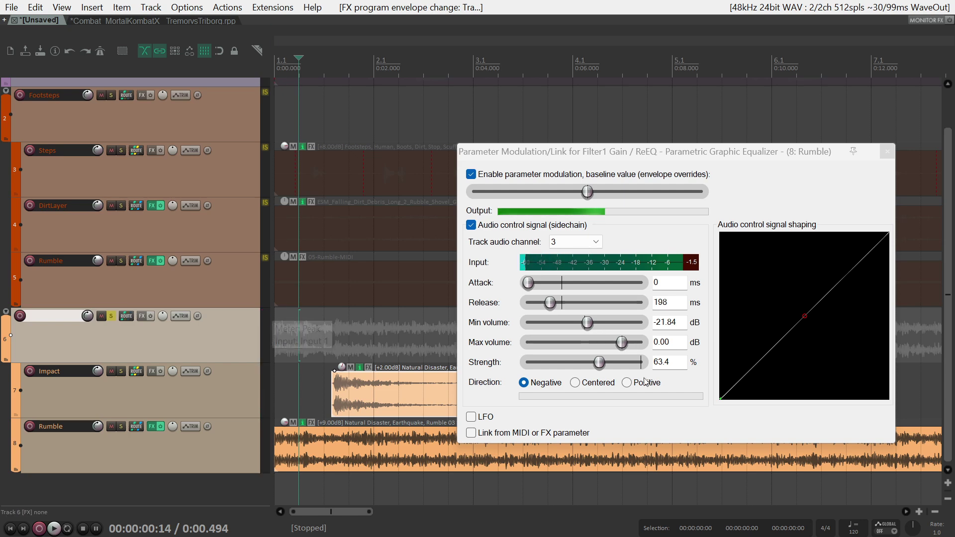
- Set the modulation's minimum volume to -32.50 dB and release to 189 ms, then audition the impact's tail
{"action": "left_click_drag", "start_coordinate": [588, 326], "coordinate": [574, 326]}
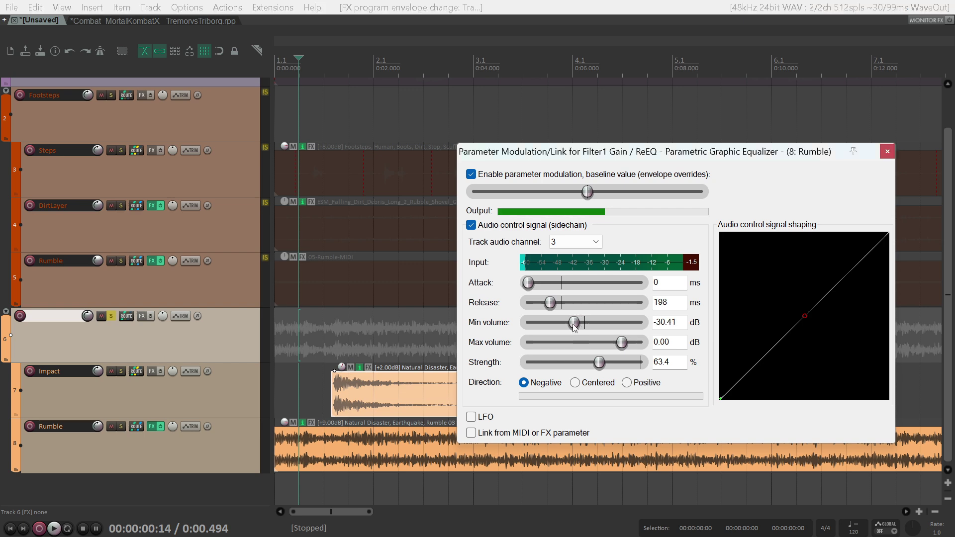
{"action": "key", "text": "space"}
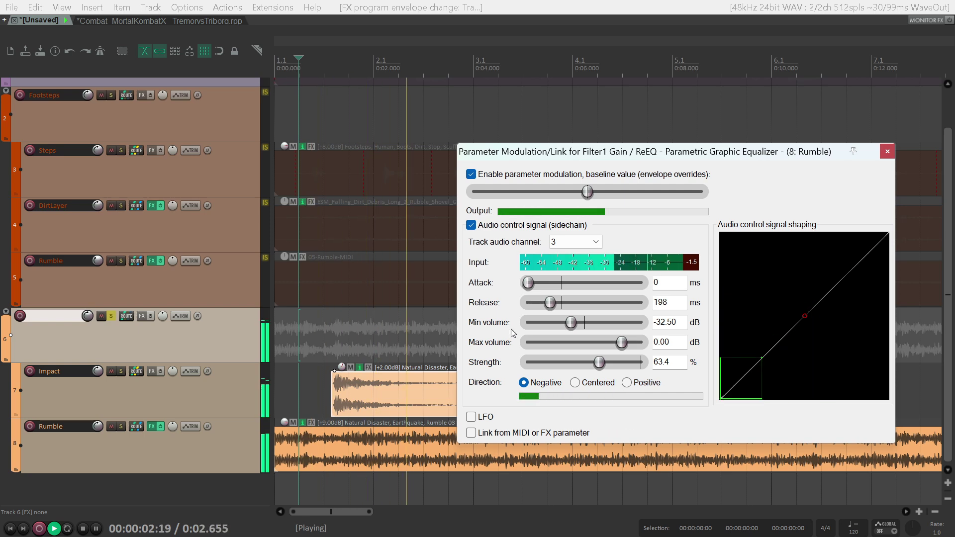
{"action": "scroll", "coordinate": [380, 403], "scroll_direction": "down", "scroll_amount": 2}
{"action": "key", "text": "space"}
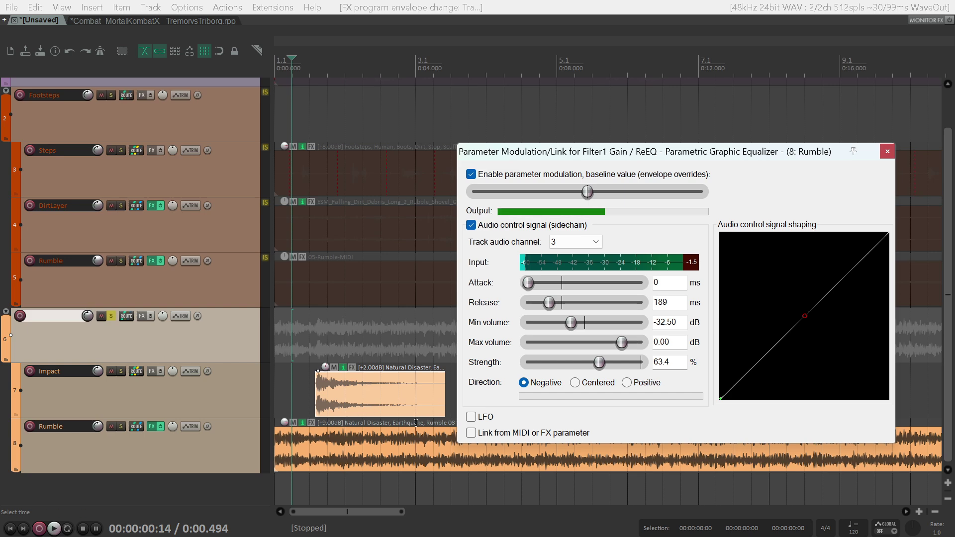
{"action": "left_click", "coordinate": [360, 82]}
{"action": "key", "text": "space"}
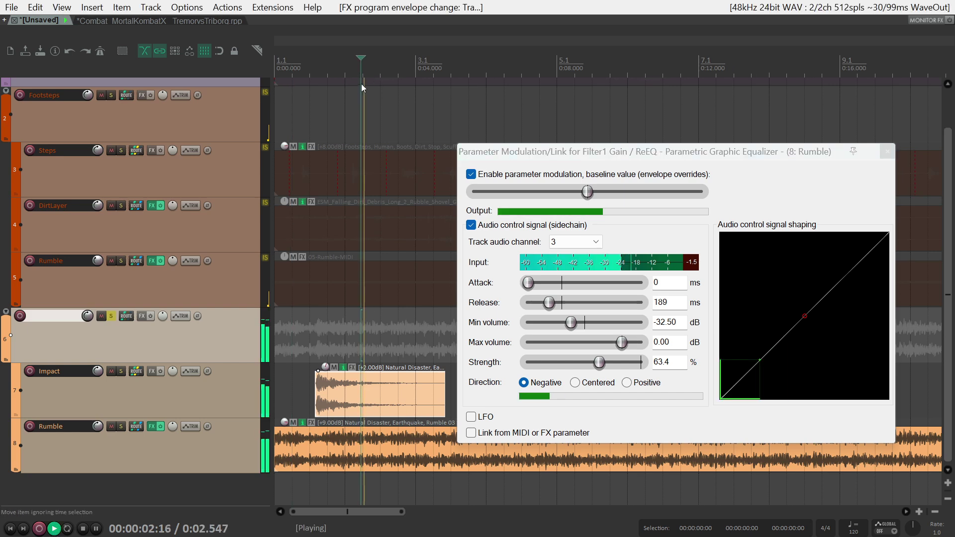
{"action": "key", "text": "space"}
- Set the modulation strength to 78.1% and minimum volume to -18.89 dB, and replay from just before the impact
{"action": "left_click_drag", "start_coordinate": [571, 323], "coordinate": [587, 325]}
{"action": "left_click_drag", "start_coordinate": [597, 365], "coordinate": [616, 372]}
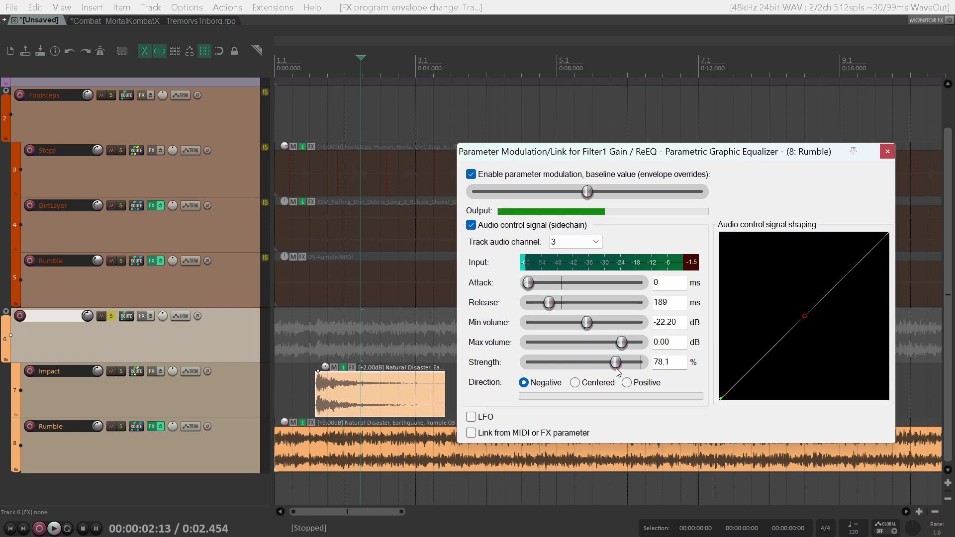
{"action": "left_click_drag", "start_coordinate": [588, 322], "coordinate": [589, 322]}
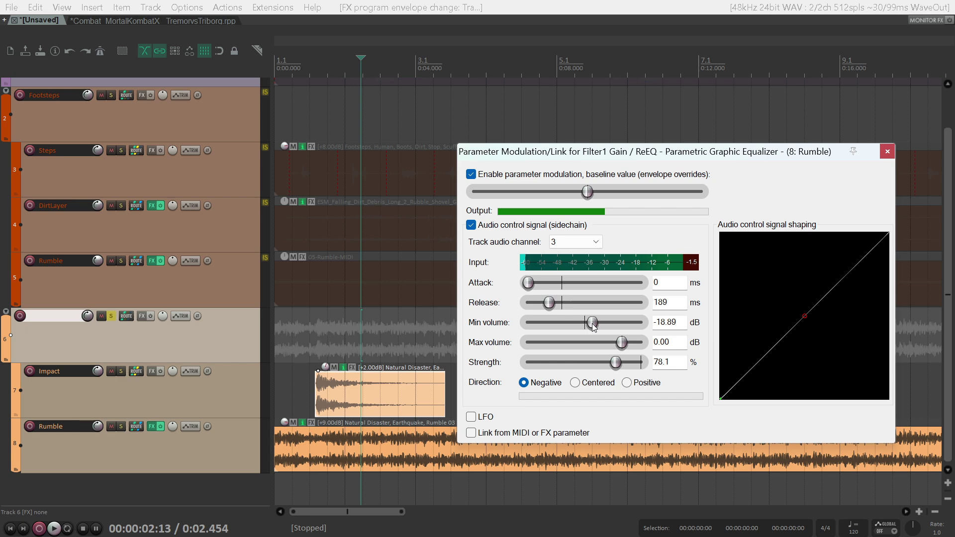
{"action": "key", "text": "space"}
{"action": "key", "text": "space"}
{"action": "left_click", "coordinate": [303, 64]}
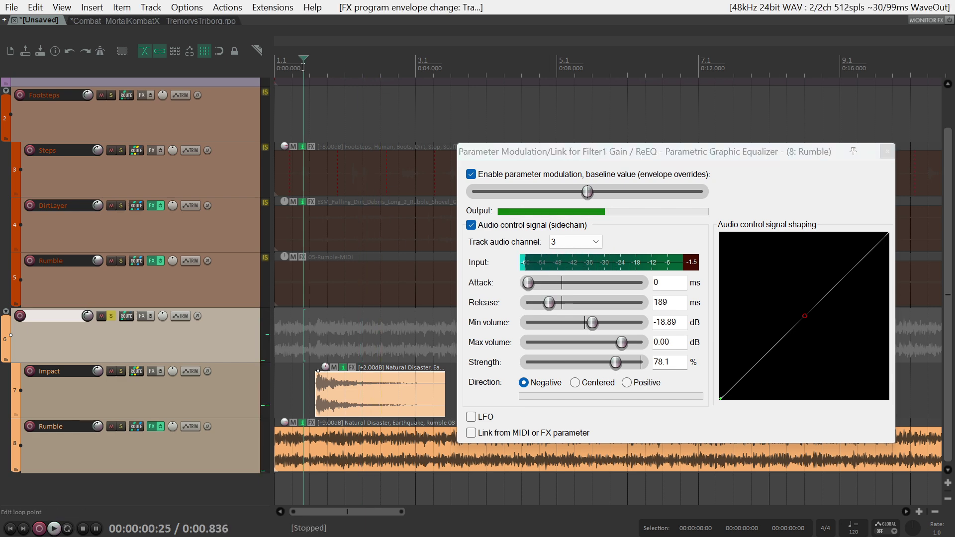
{"action": "key", "text": "space"}
{"action": "key", "text": "space"}
{"action": "key", "text": "space"}
{"action": "key", "text": "space"}
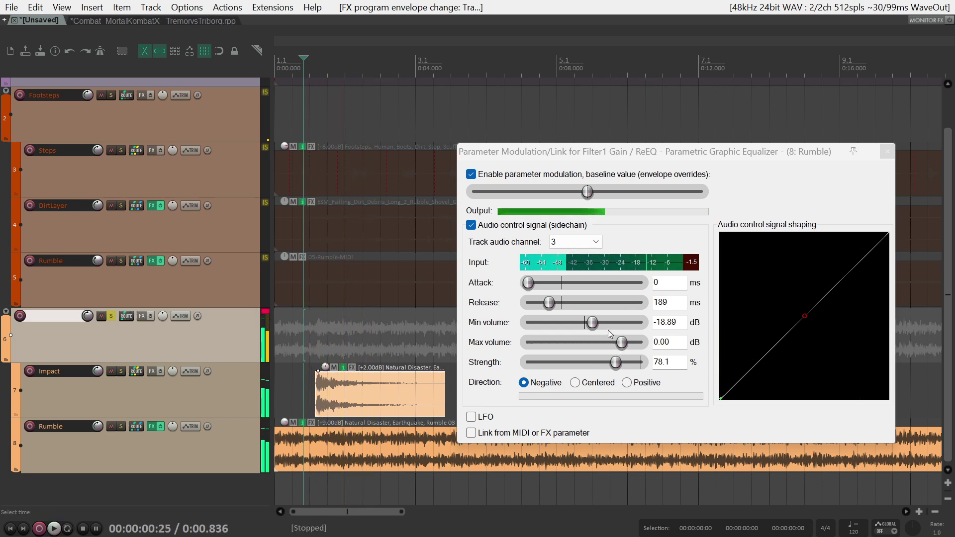
- Set the modulation's minimum volume to -29.90 dB, audition the result, and close the parameter modulation window
{"action": "left_click", "coordinate": [576, 335]}
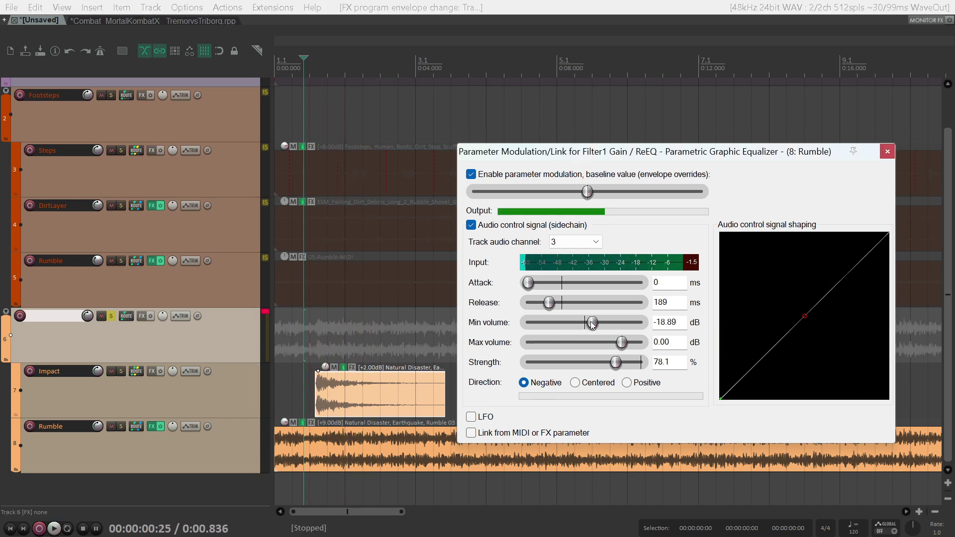
{"action": "left_click_drag", "start_coordinate": [573, 324], "coordinate": [575, 324]}
{"action": "key", "text": "space"}
{"action": "key", "text": "space"}
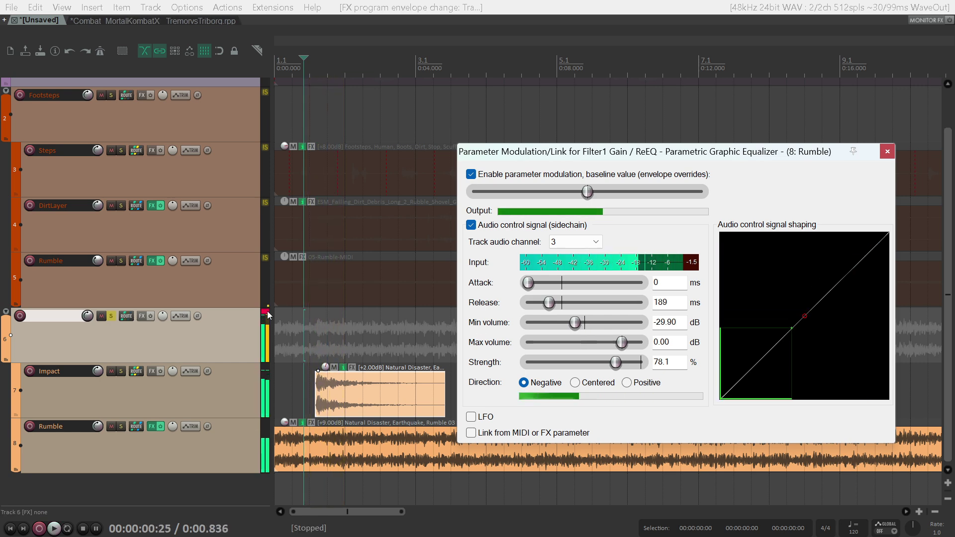
{"action": "key", "text": "space"}
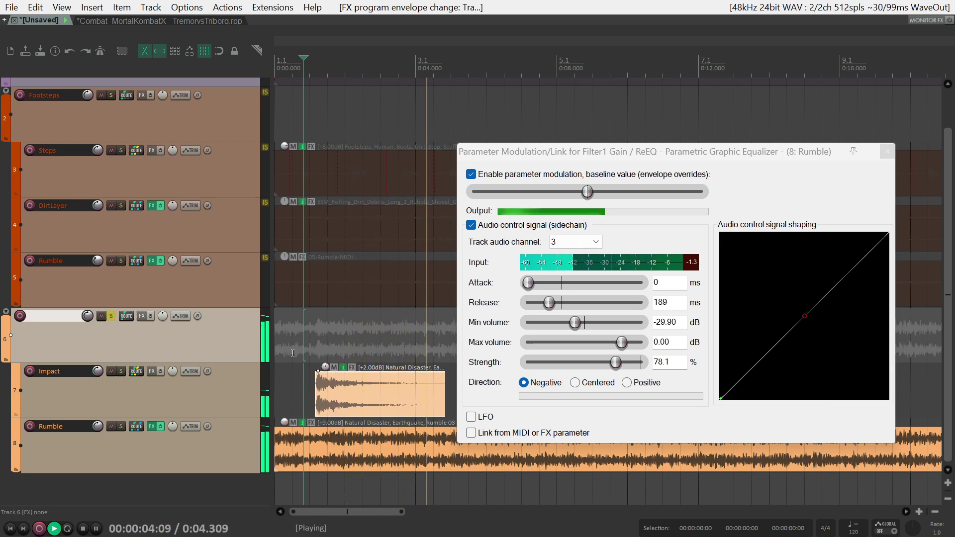
{"action": "key", "text": "space"}
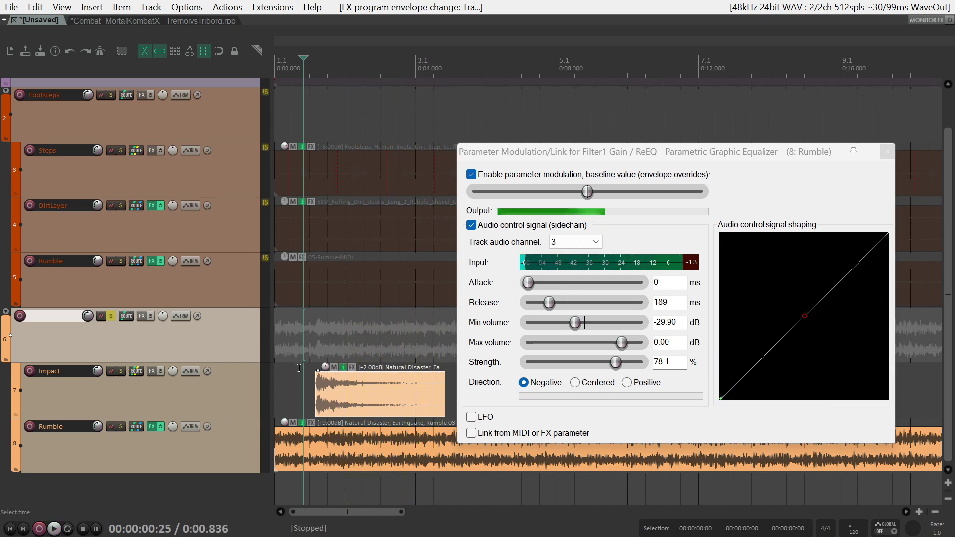
{"action": "left_click", "coordinate": [890, 148]}
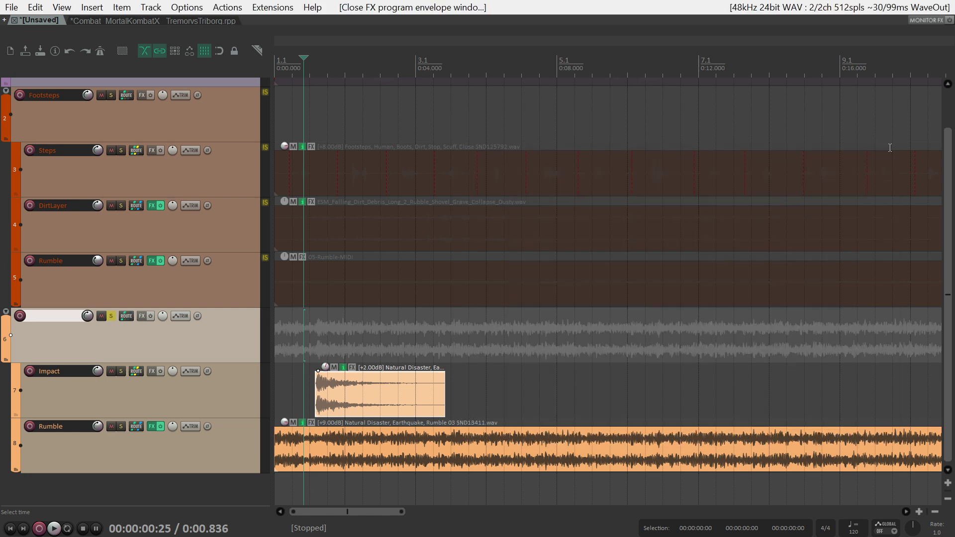
- Add the kHs Transient Shaper to the Impact group's Rumble track FX chain, placed before ReEQ
{"action": "left_click", "coordinate": [204, 397]}
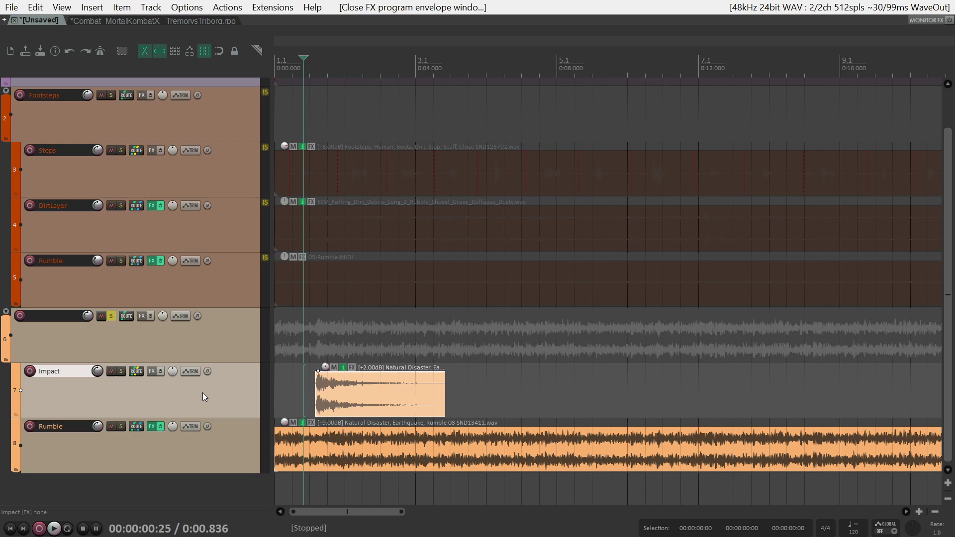
{"action": "left_click", "coordinate": [152, 429]}
{"action": "left_click_drag", "start_coordinate": [277, 41], "coordinate": [663, 60]}
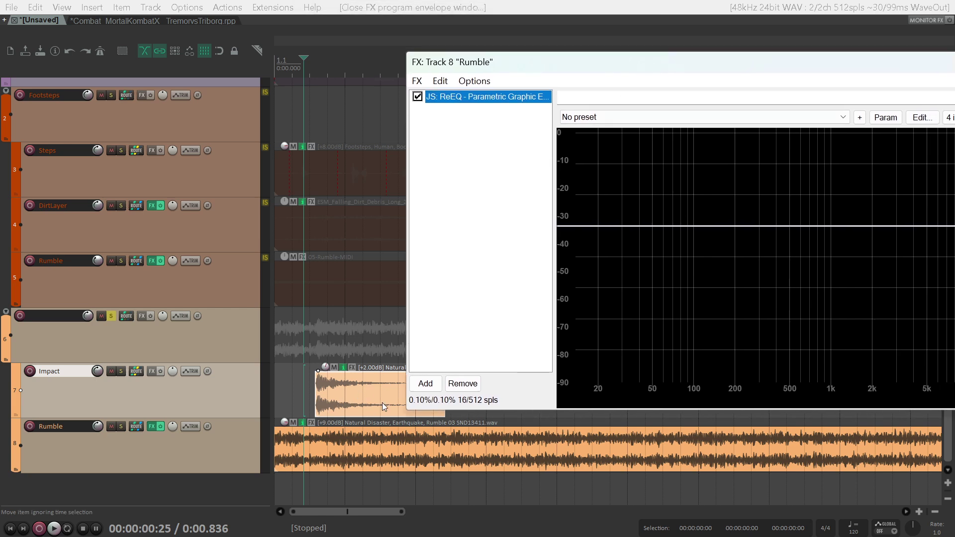
{"action": "left_click", "coordinate": [436, 388]}
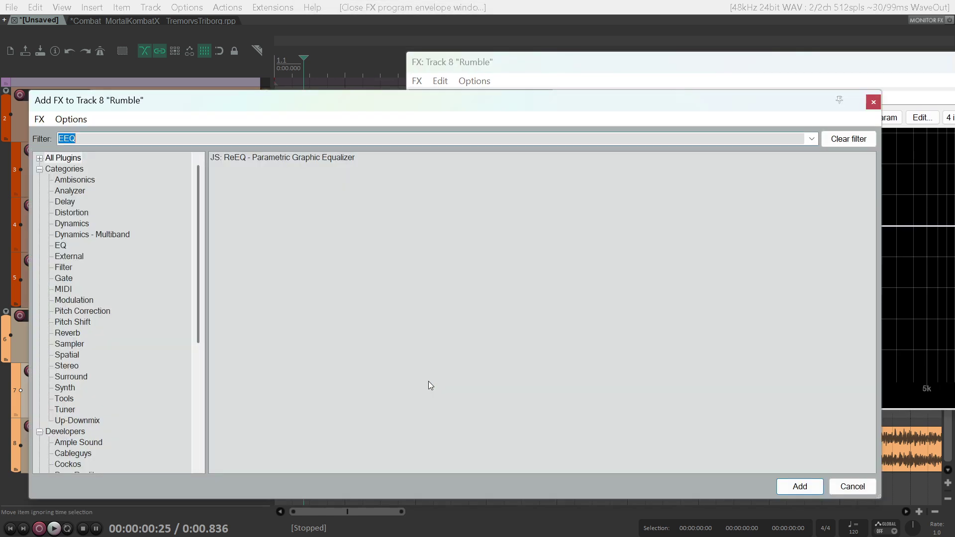
{"action": "type", "text": "EE"}
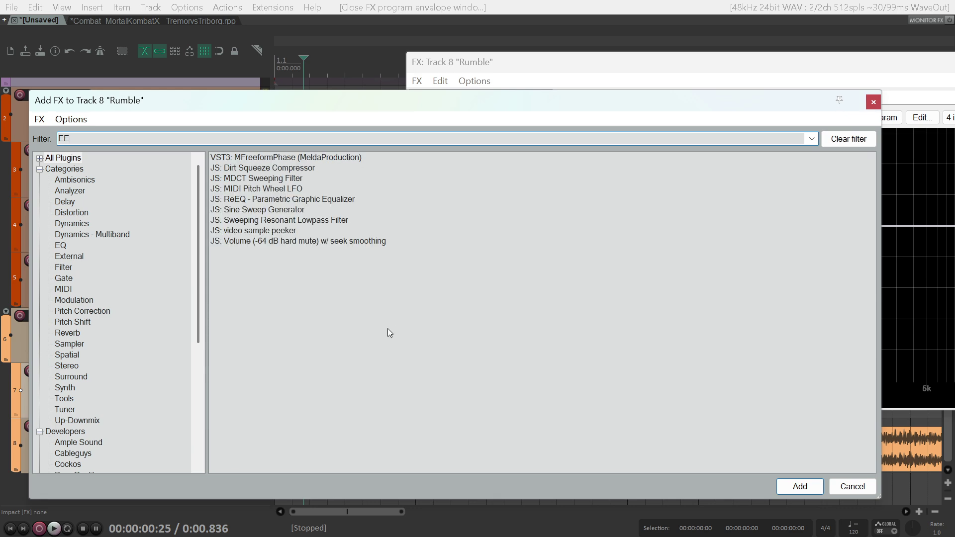
{"action": "type", "text": "S"}
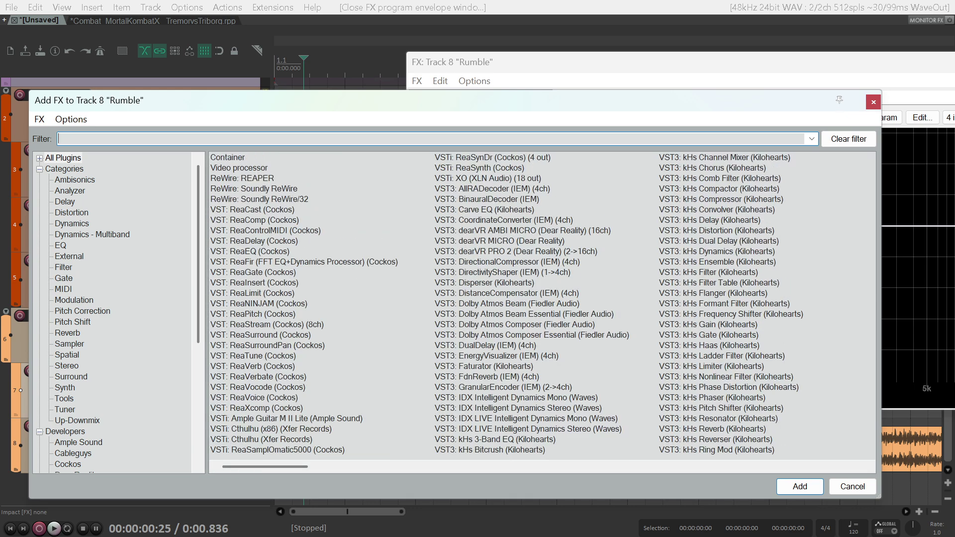
{"action": "type", "text": "T"}
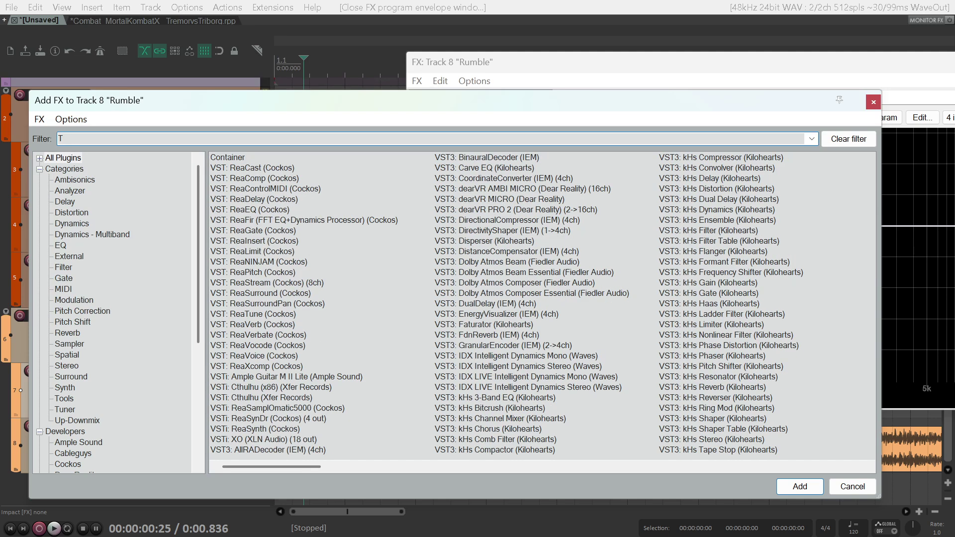
{"action": "key", "text": "BackSpace"}
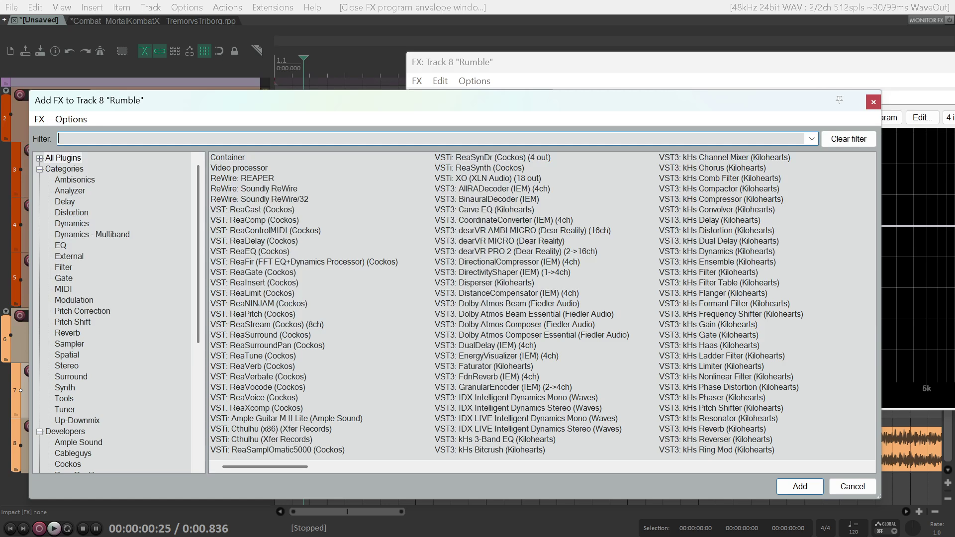
{"action": "type", "text": "n"}
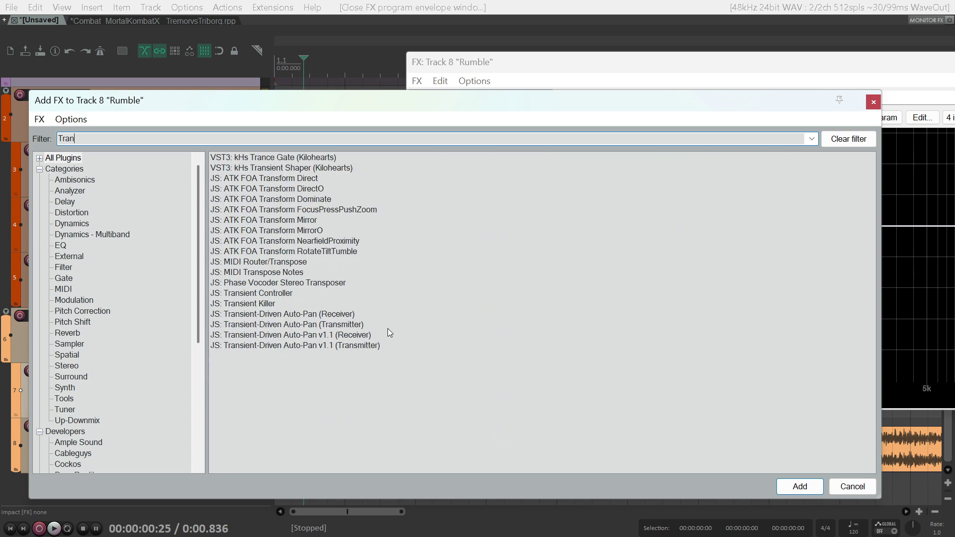
{"action": "type", "text": "s"}
{"action": "double_click", "coordinate": [301, 158]}
{"action": "left_click_drag", "start_coordinate": [473, 110], "coordinate": [474, 99]}
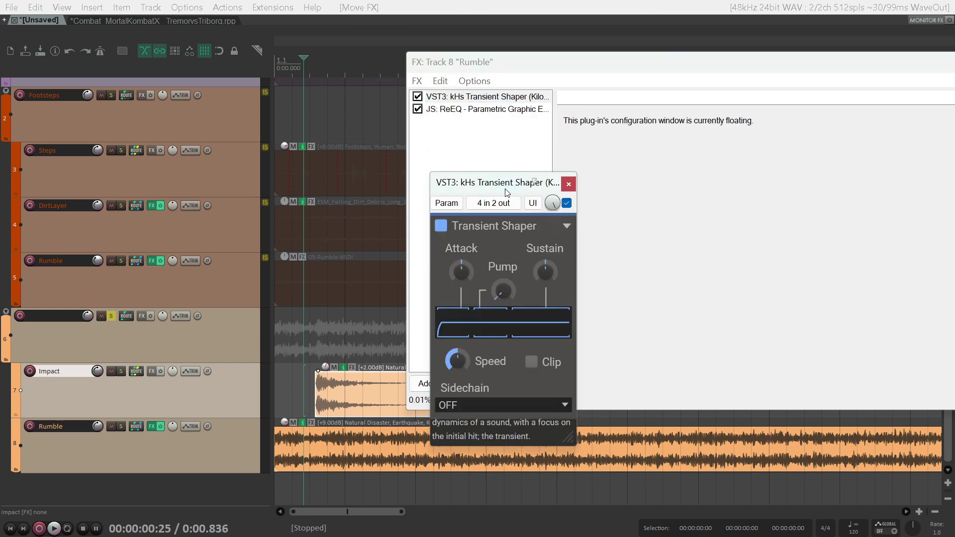
- Route track channels 3 and 4 into the Transient Shaper's main left and right inputs and send its outputs to channels 3 and 4
{"action": "left_click_drag", "start_coordinate": [507, 190], "coordinate": [296, 151]}
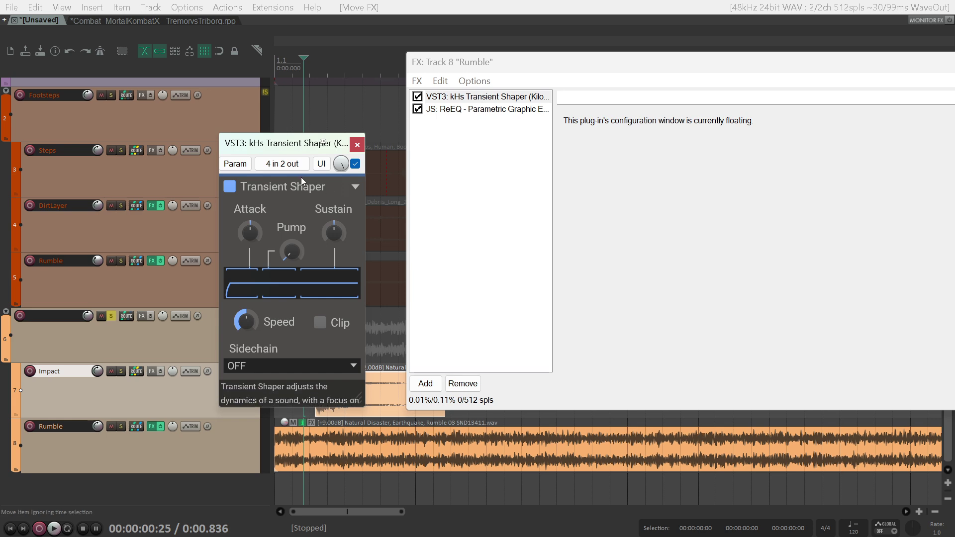
{"action": "left_click", "coordinate": [287, 166]}
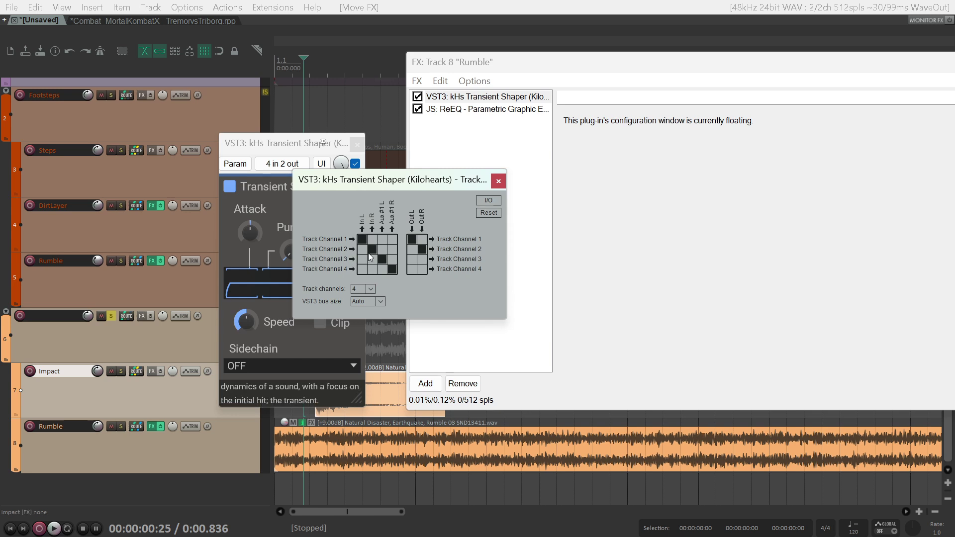
{"action": "left_click", "coordinate": [363, 239]}
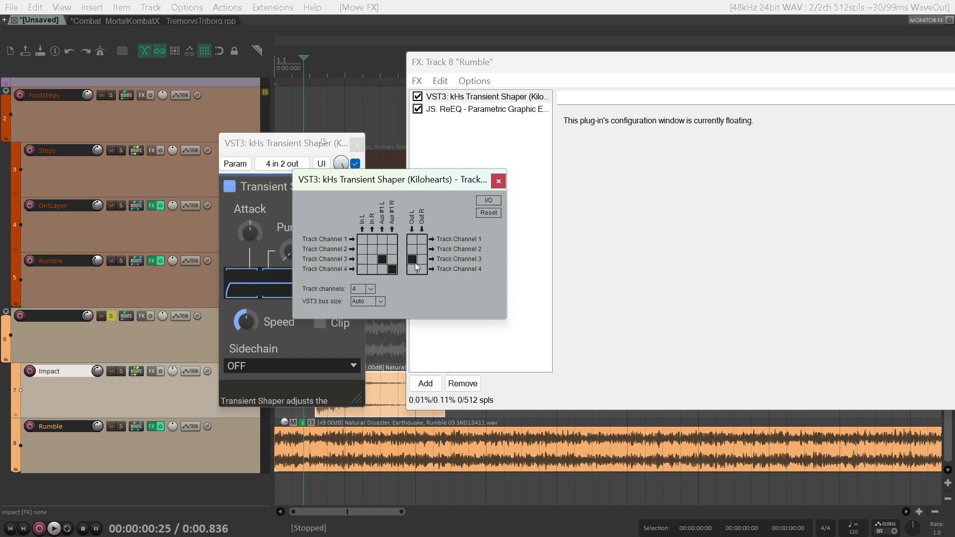
{"action": "left_click", "coordinate": [391, 269]}
{"action": "left_click_drag", "start_coordinate": [368, 179], "coordinate": [465, 222]}
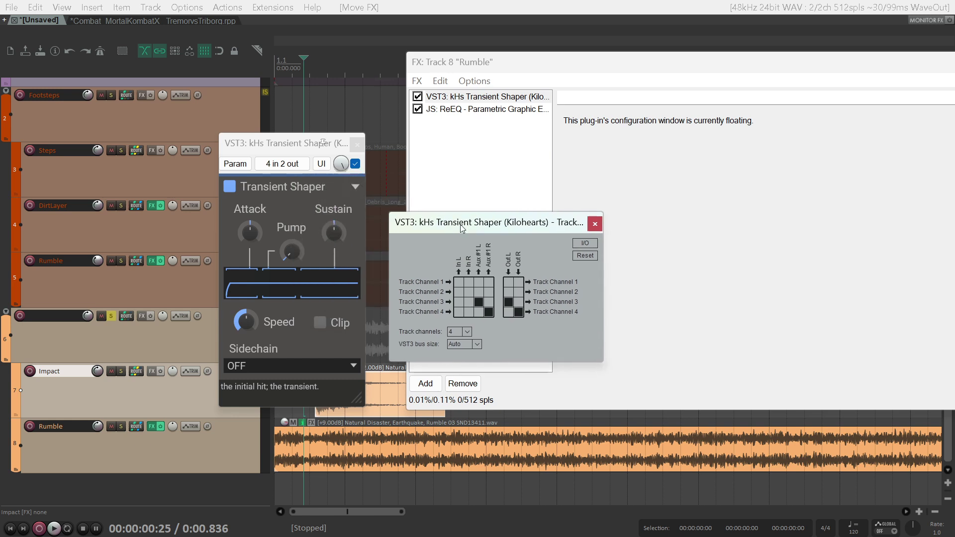
{"action": "left_click", "coordinate": [459, 301]}
{"action": "left_click", "coordinate": [490, 314]}
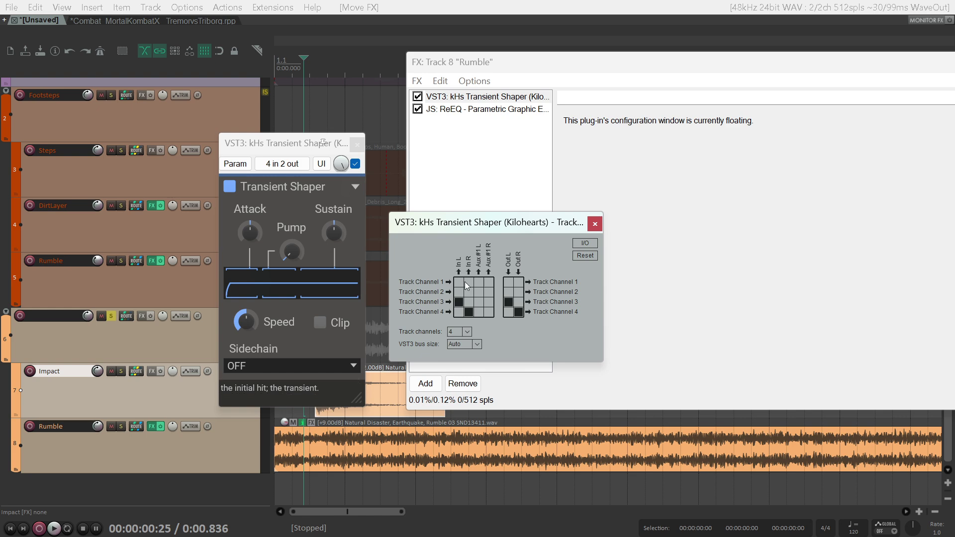
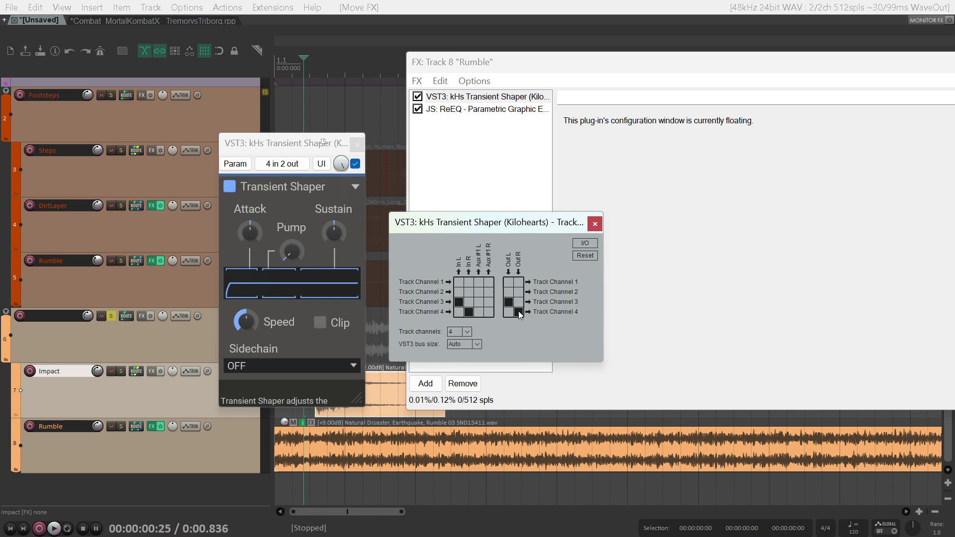
{"action": "left_click", "coordinate": [595, 224]}
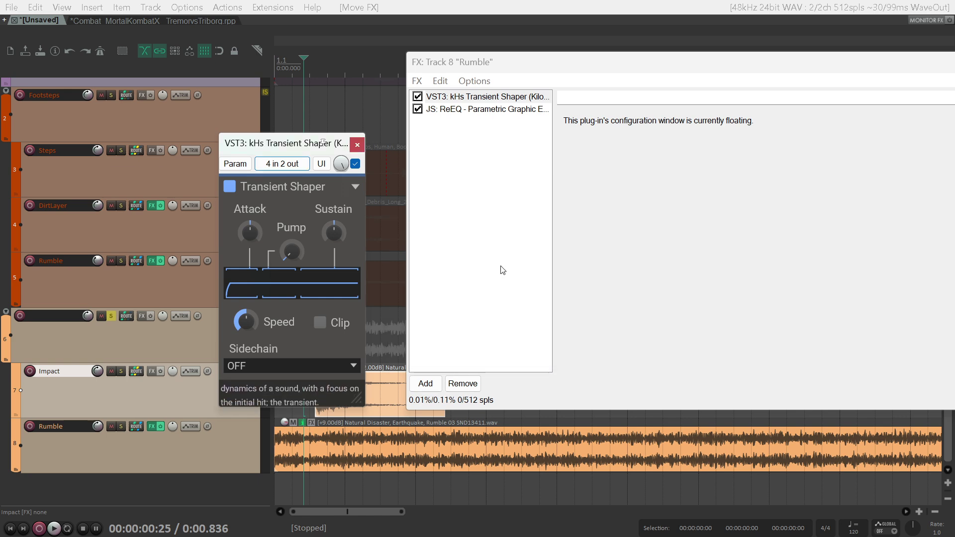
- Reduce the Transient Shaper's sustain, raise its attack slightly, and briefly audition the result
{"action": "left_click_drag", "start_coordinate": [328, 234], "coordinate": [340, 225]}
{"action": "left_click_drag", "start_coordinate": [250, 233], "coordinate": [250, 231]}
{"action": "key", "text": "space"}
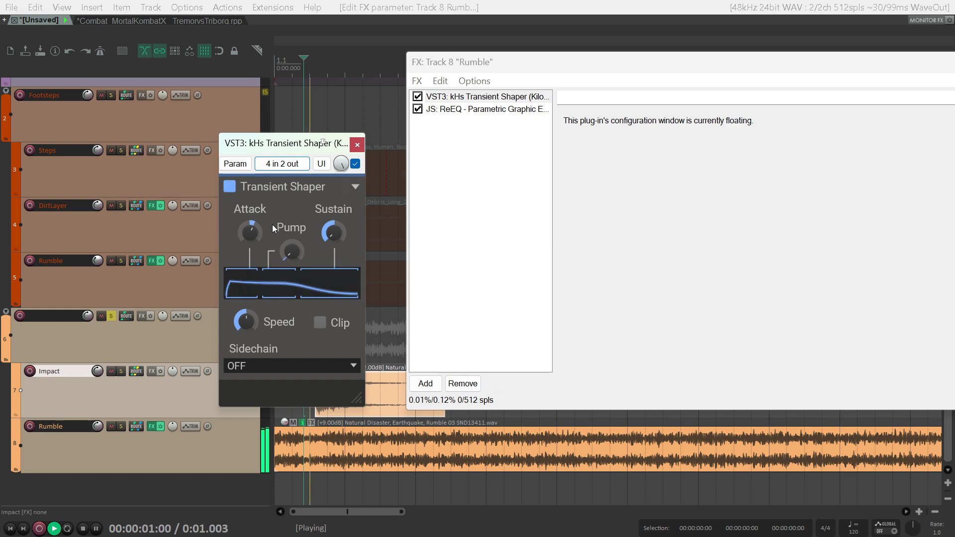
{"action": "key", "text": "space"}
- Display ReEQ beside the Transient Shaper and replay the impact several times to examine how the low shelf responds
{"action": "left_click_drag", "start_coordinate": [280, 155], "coordinate": [300, 87]}
{"action": "left_click_drag", "start_coordinate": [526, 60], "coordinate": [503, 80]}
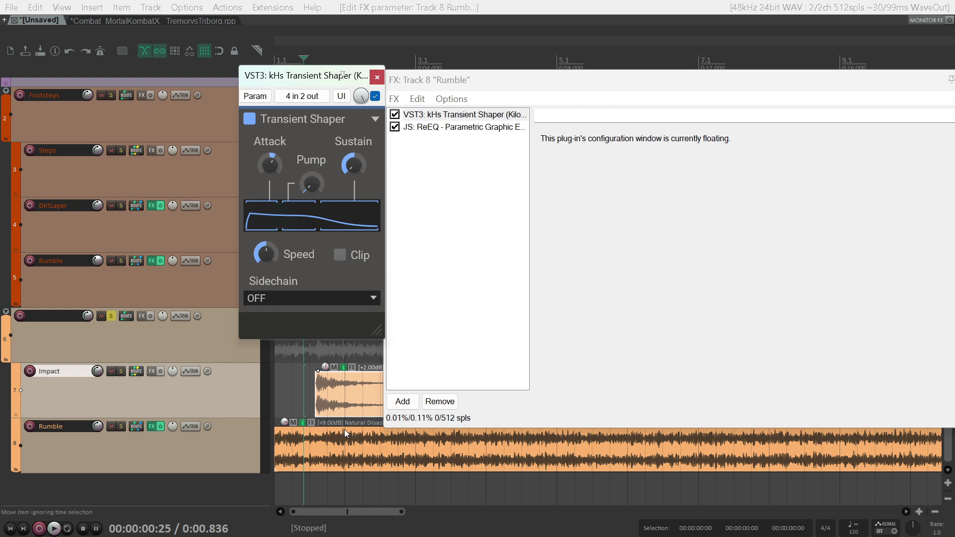
{"action": "left_click", "coordinate": [452, 130]}
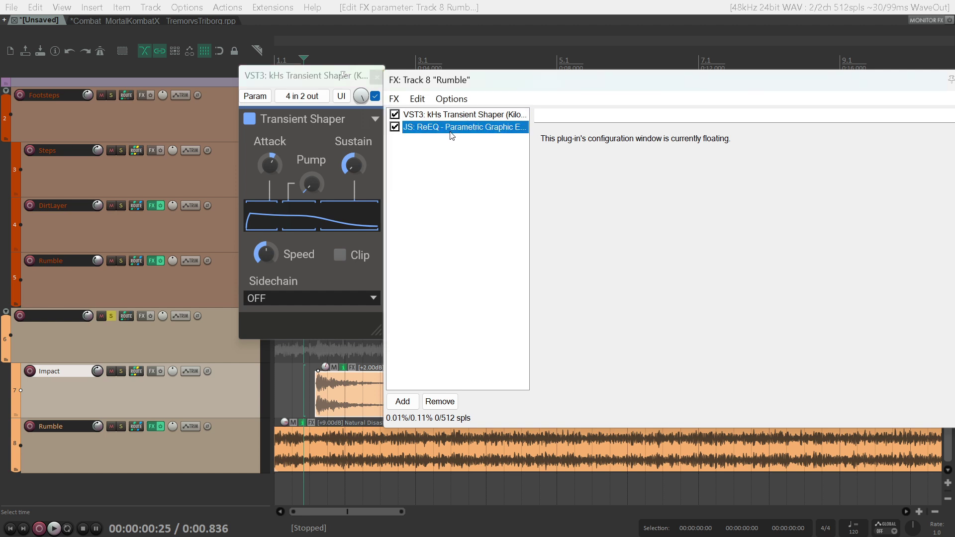
{"action": "key", "text": "space"}
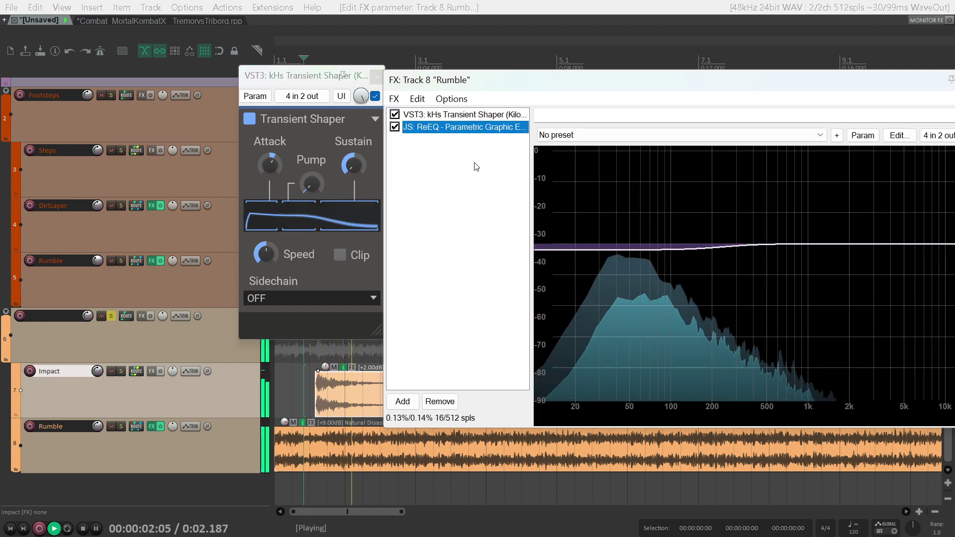
{"action": "key", "text": "space"}
{"action": "key", "text": "space"}
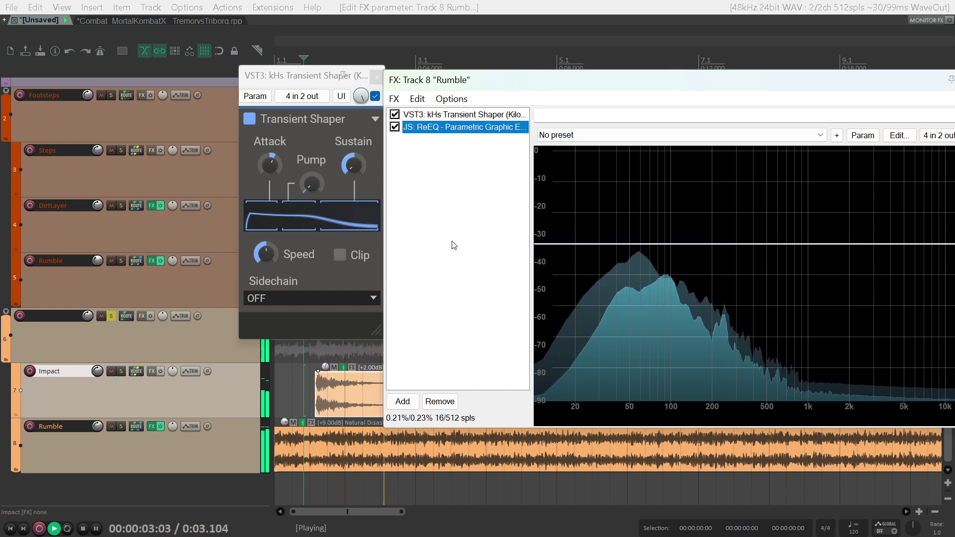
{"action": "key", "text": "space"}
{"action": "left_click_drag", "start_coordinate": [316, 79], "coordinate": [361, 83]}
{"action": "key", "text": "space"}
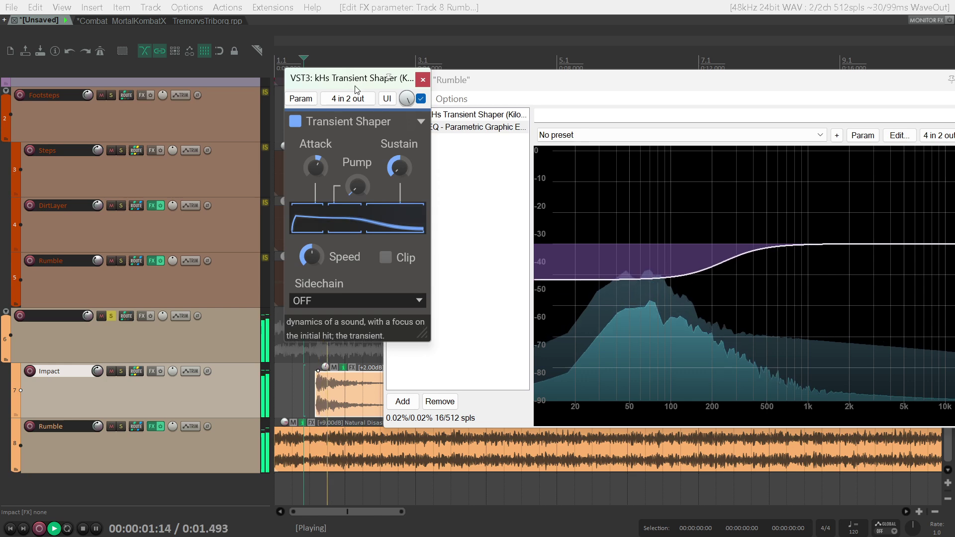
{"action": "left_click", "coordinate": [301, 387]}
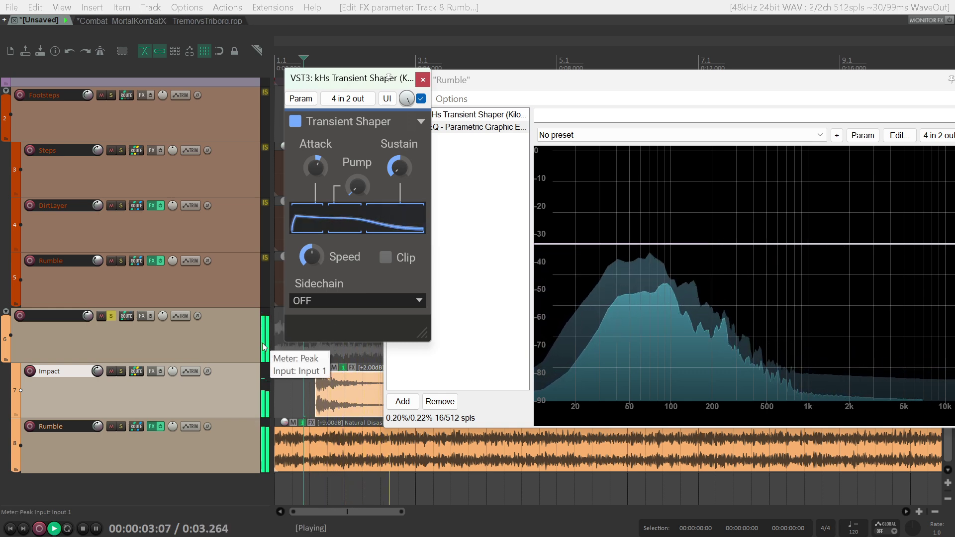
{"action": "key", "text": "space"}
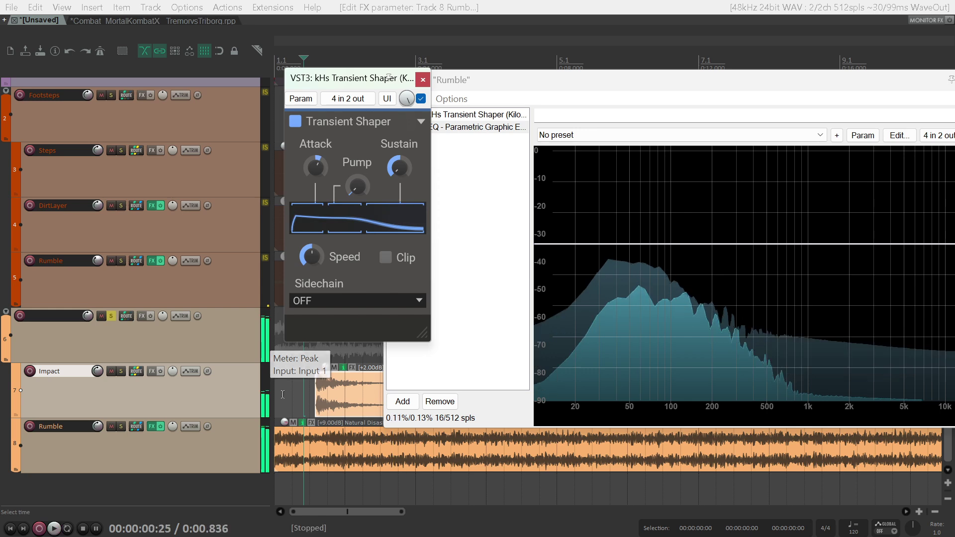
- Close the Transient Shaper window and audition the impact and rumble from just before the hit
{"action": "left_click", "coordinate": [316, 404]}
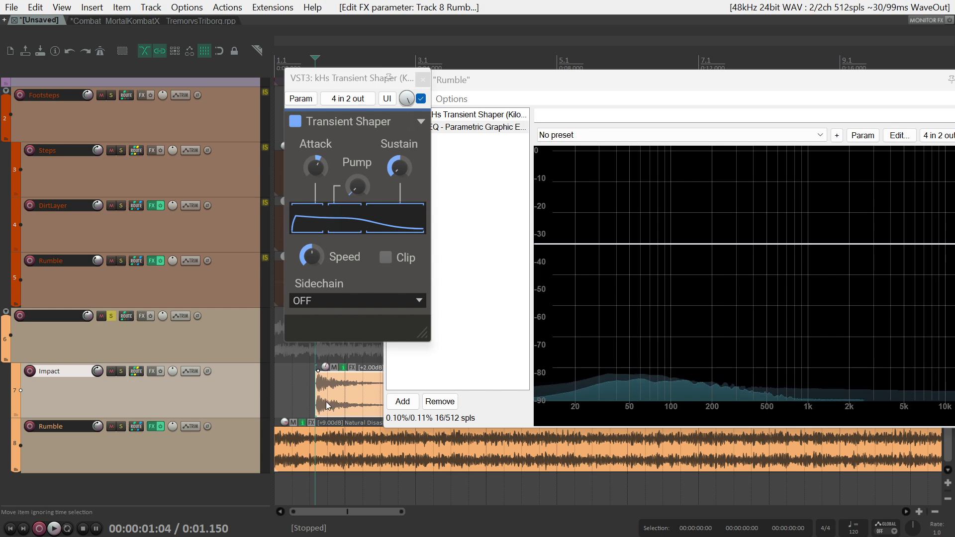
{"action": "left_click", "coordinate": [423, 80]}
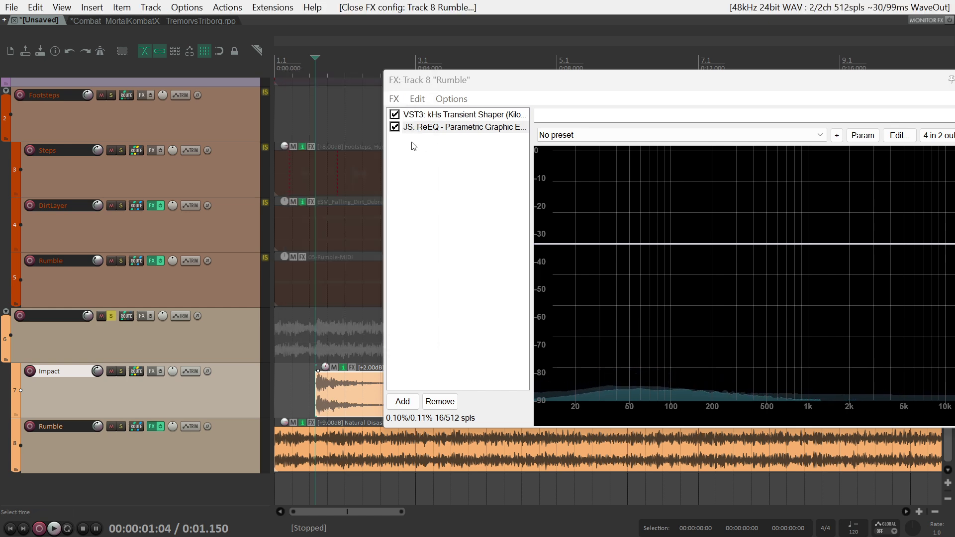
{"action": "key", "text": "space"}
{"action": "key", "text": "space"}
{"action": "key", "text": "space"}
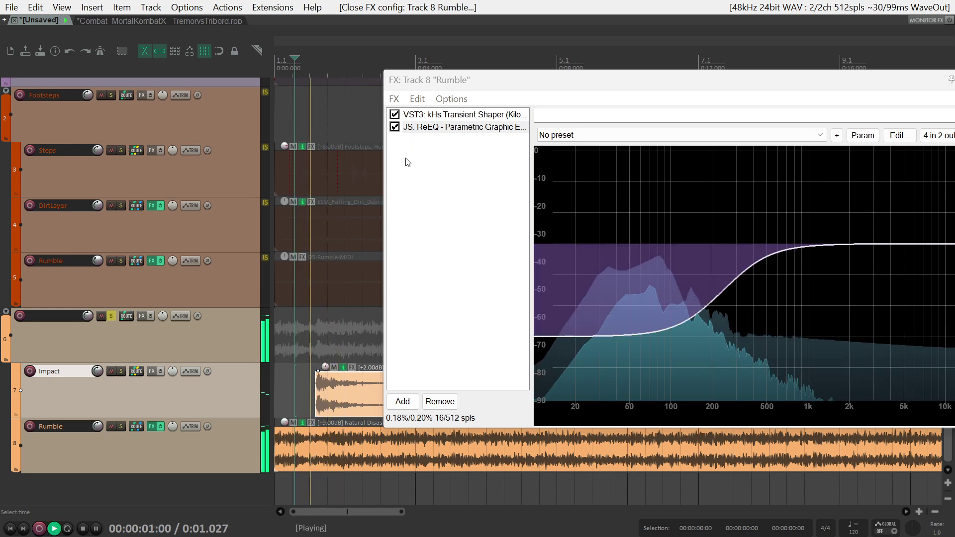
- Bypass ReEQ and the Transient Shaper for an unprocessed comparison, and re-enable both with the group's clip indicator cleared
{"action": "left_click", "coordinate": [394, 126]}
{"action": "left_click", "coordinate": [395, 114]}
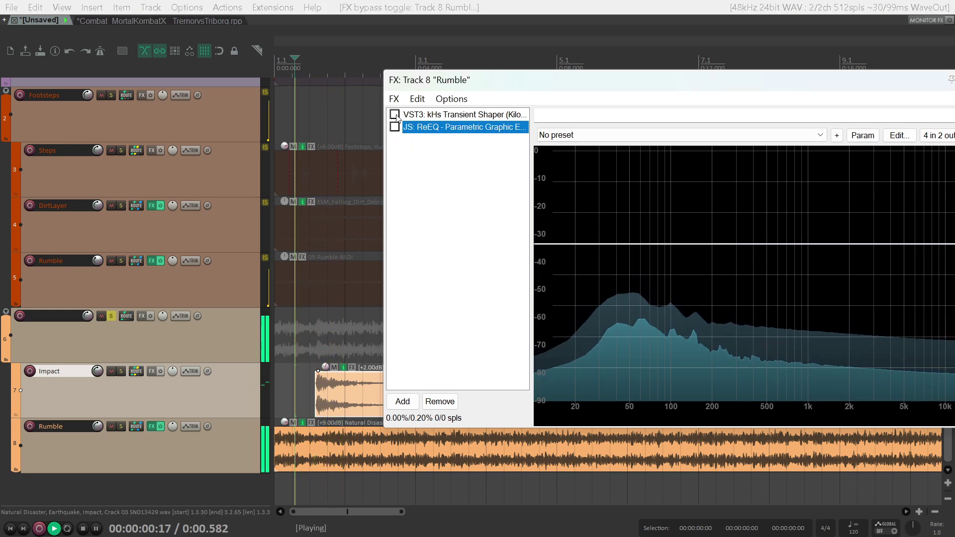
{"action": "key", "text": "space"}
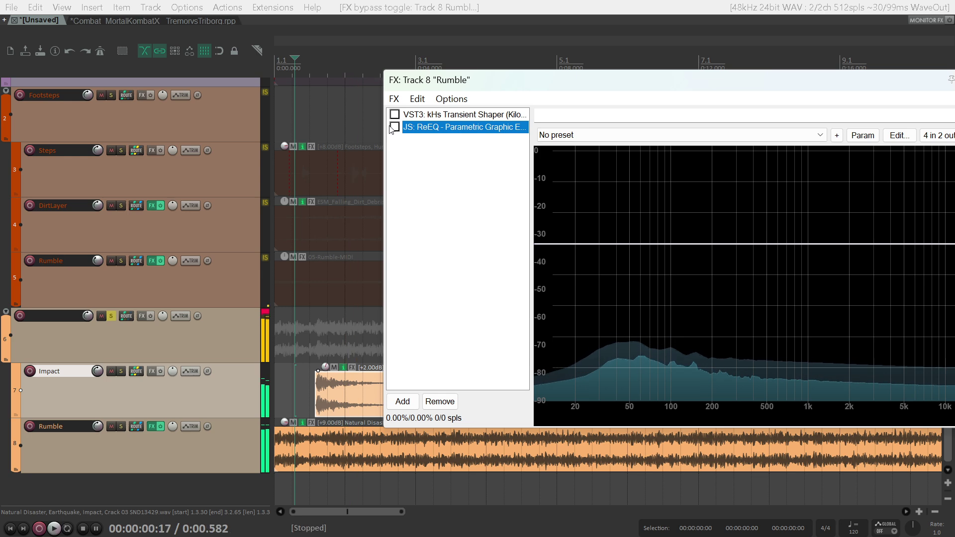
{"action": "left_click", "coordinate": [395, 114]}
{"action": "left_click", "coordinate": [394, 126]}
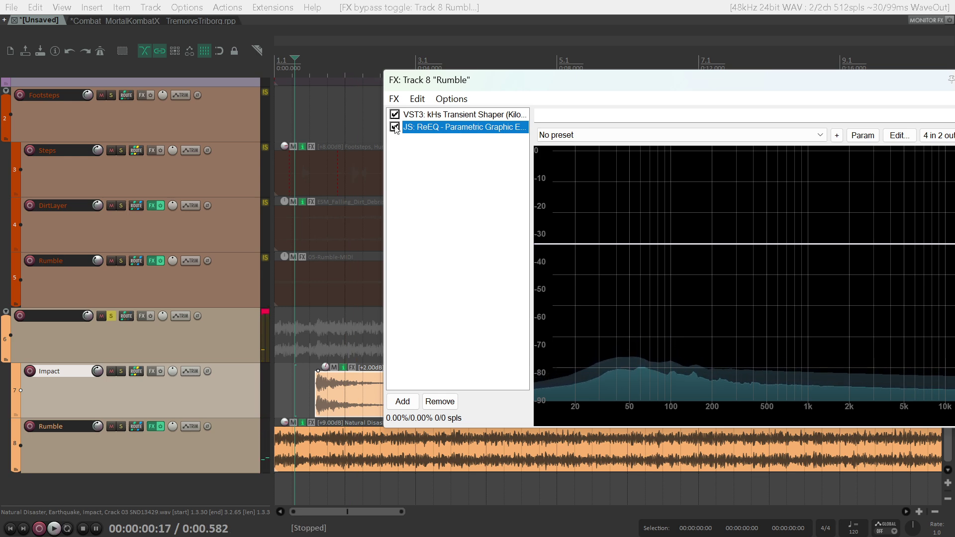
{"action": "left_click", "coordinate": [265, 312]}
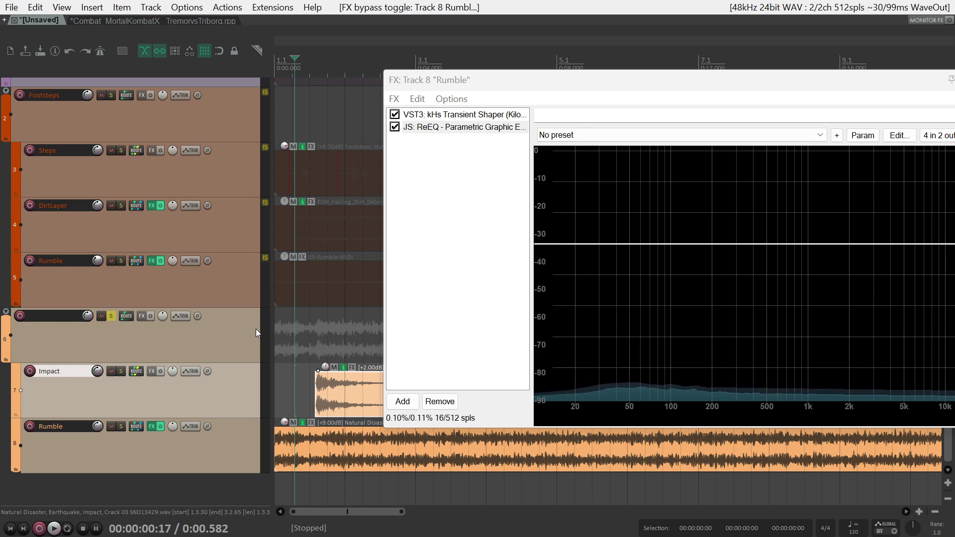
- Replay the impact and rumble with both effects active and close the Rumble track's FX chain
{"action": "key", "text": "space"}
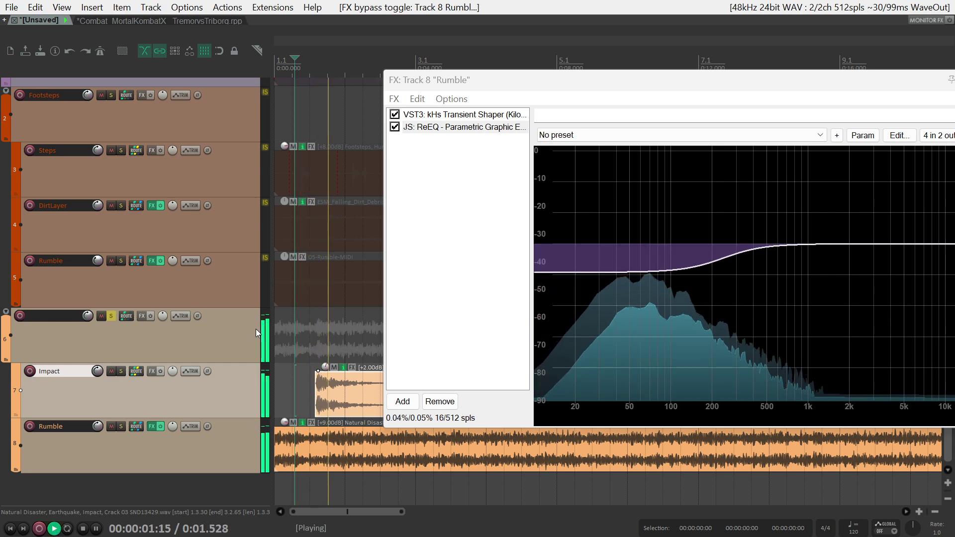
{"action": "key", "text": "space"}
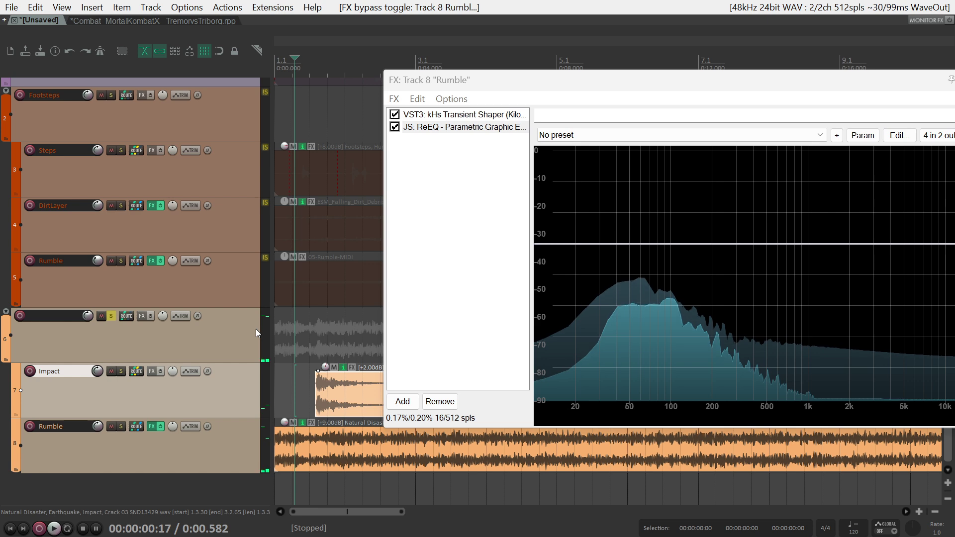
{"action": "left_click_drag", "start_coordinate": [685, 86], "coordinate": [533, 87]}
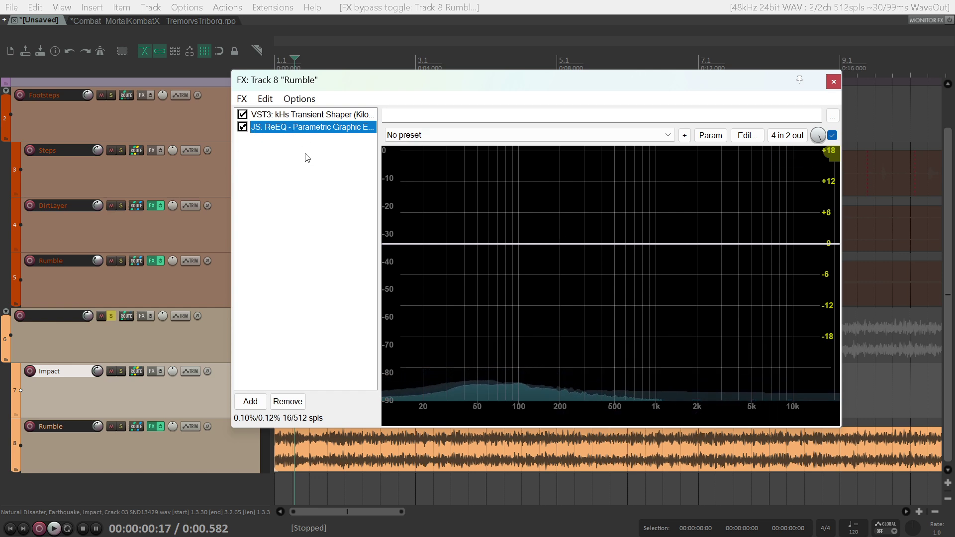
{"action": "left_click", "coordinate": [834, 81]}
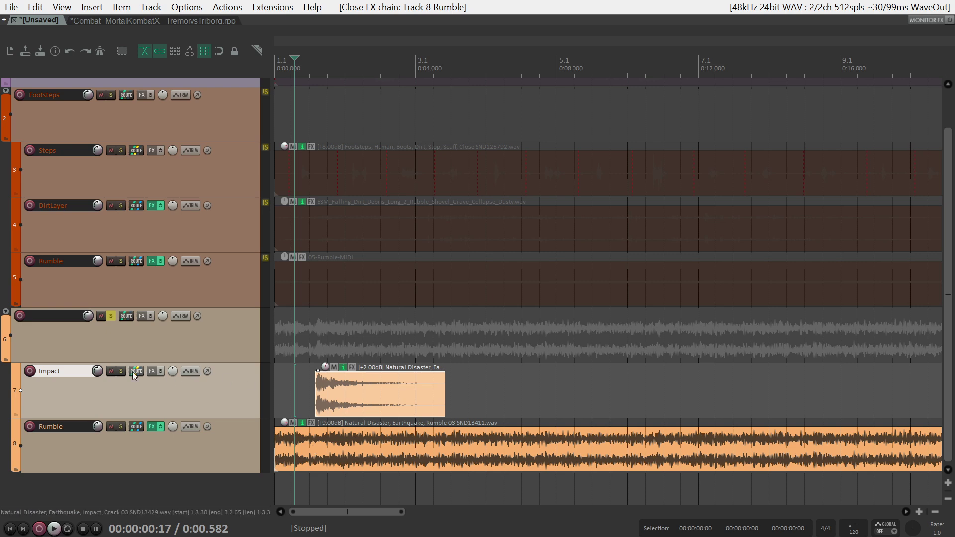
- Unsolo and mute the folder track holding Impact and Rumble, and select the DirtLayer track
{"action": "left_click", "coordinate": [113, 318]}
{"action": "left_click", "coordinate": [103, 318]}
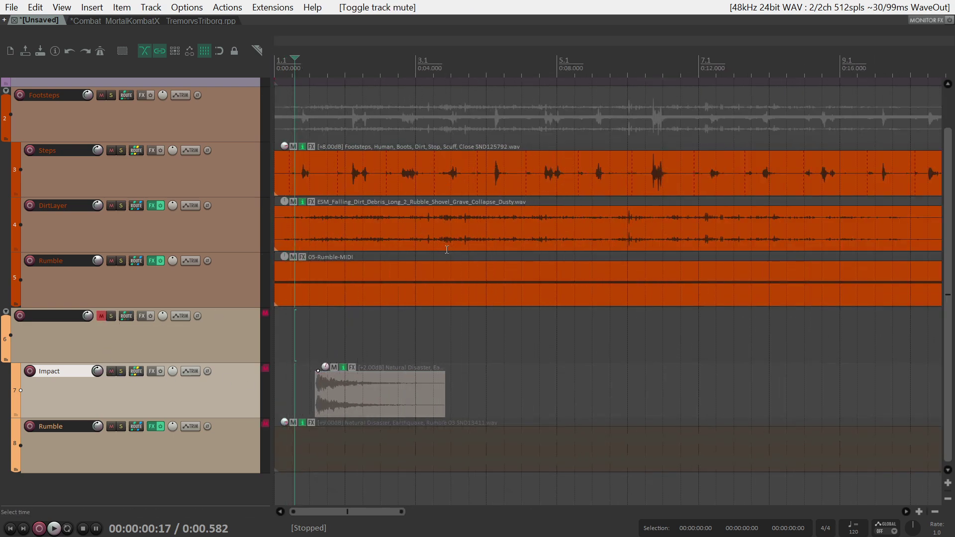
{"action": "left_click", "coordinate": [216, 221]}
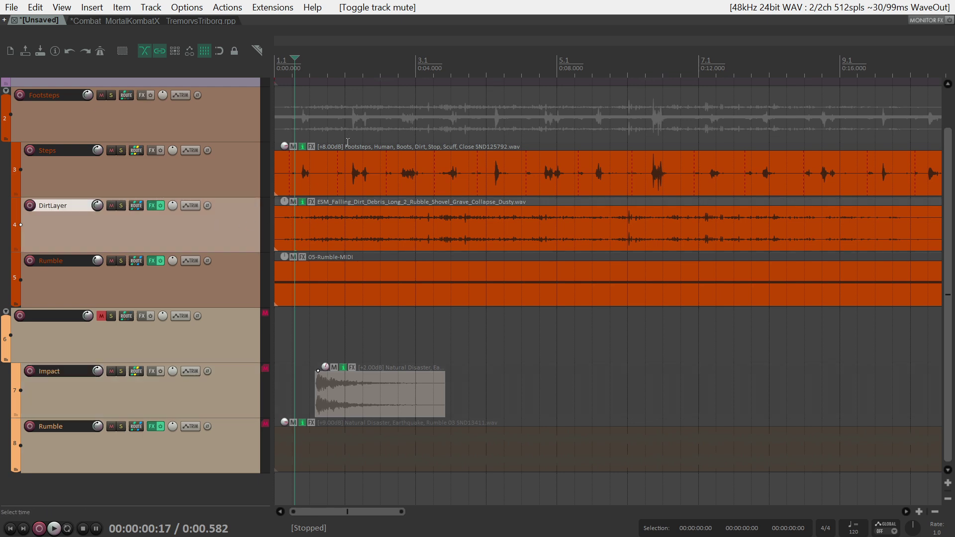
{"action": "scroll", "coordinate": [348, 172], "scroll_direction": "down", "scroll_amount": 2}
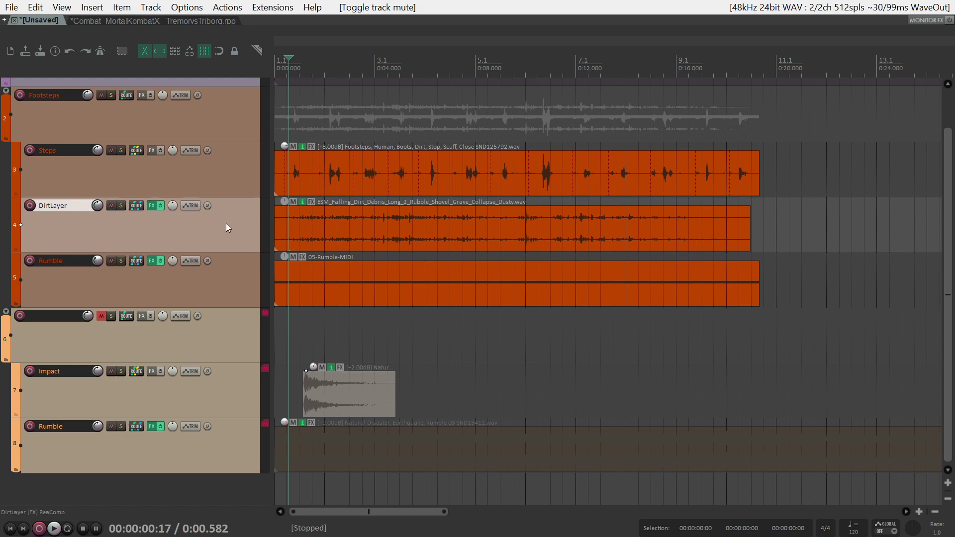
{"action": "right_click", "coordinate": [163, 231]}
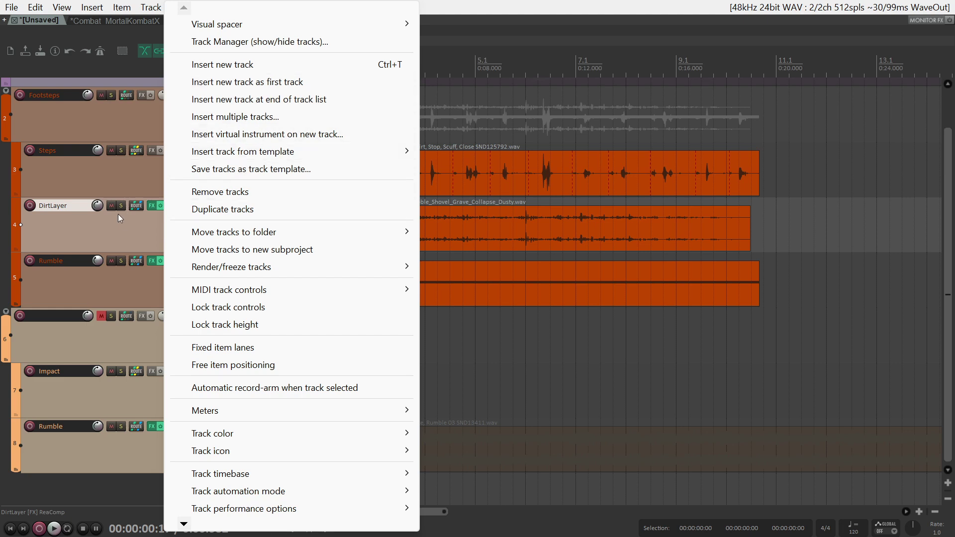
{"action": "left_click", "coordinate": [124, 228]}
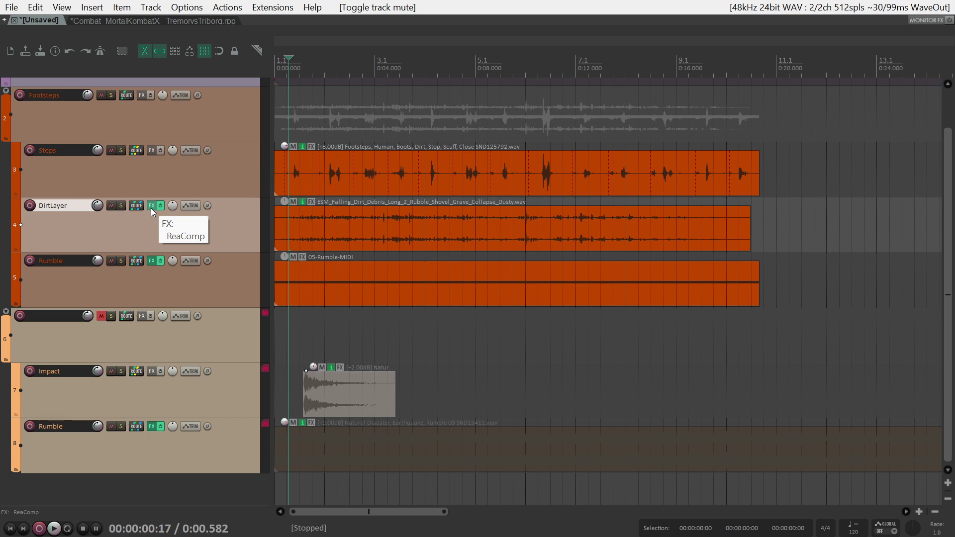
- Show the track envelope for ReaComp's Wet parameter on DirtLayer and check its parameter modulation settings
{"action": "left_click", "coordinate": [151, 208]}
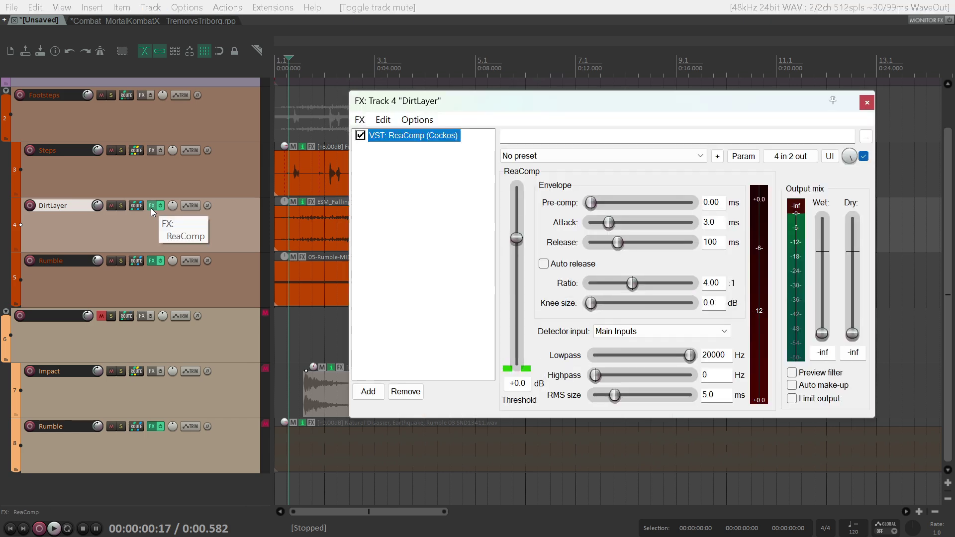
{"action": "left_click", "coordinate": [824, 336]}
{"action": "left_click", "coordinate": [743, 156]}
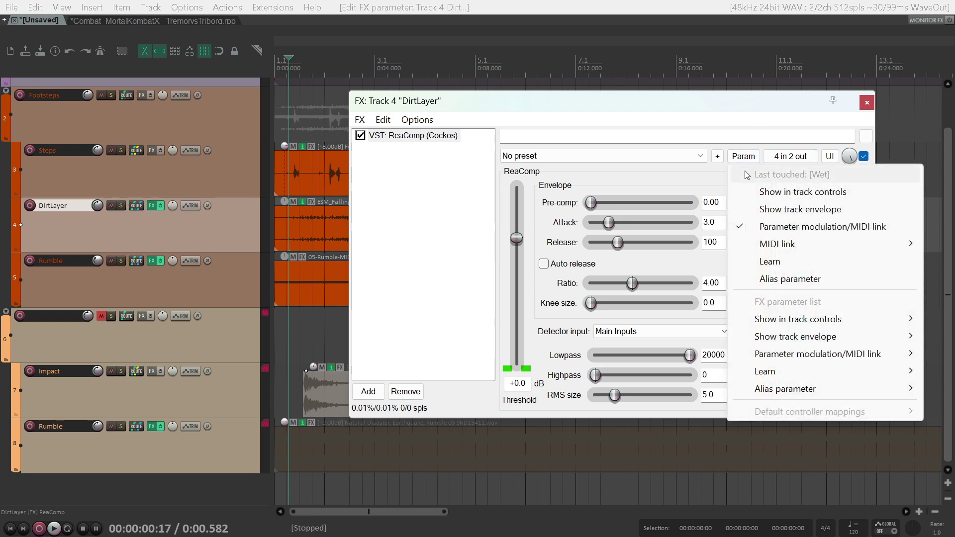
{"action": "left_click", "coordinate": [791, 209]}
{"action": "left_click", "coordinate": [867, 102]}
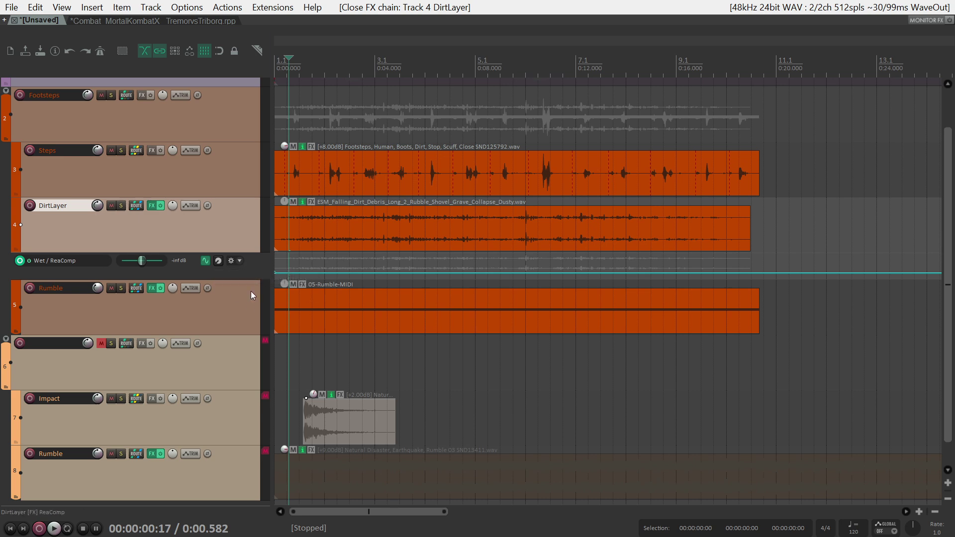
{"action": "left_click", "coordinate": [206, 262]}
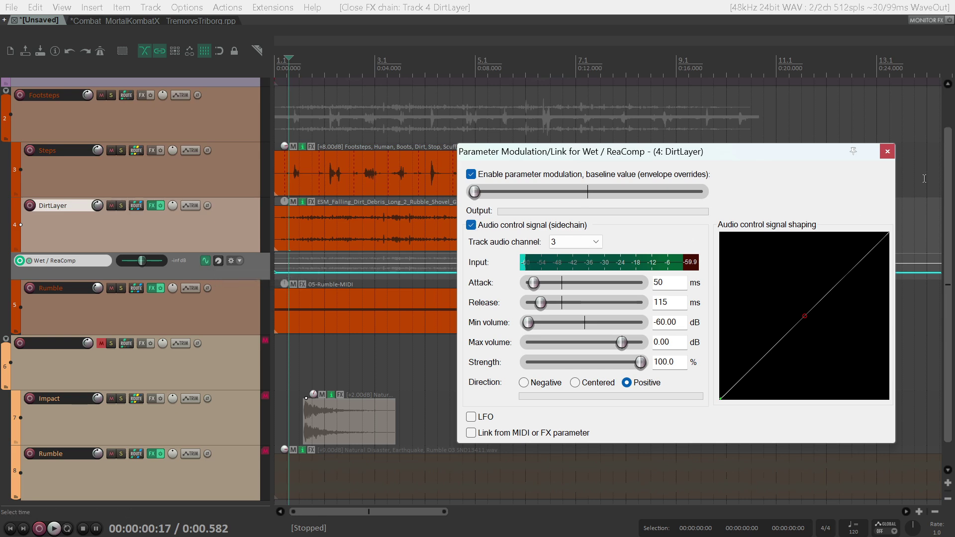
{"action": "left_click", "coordinate": [888, 152]}
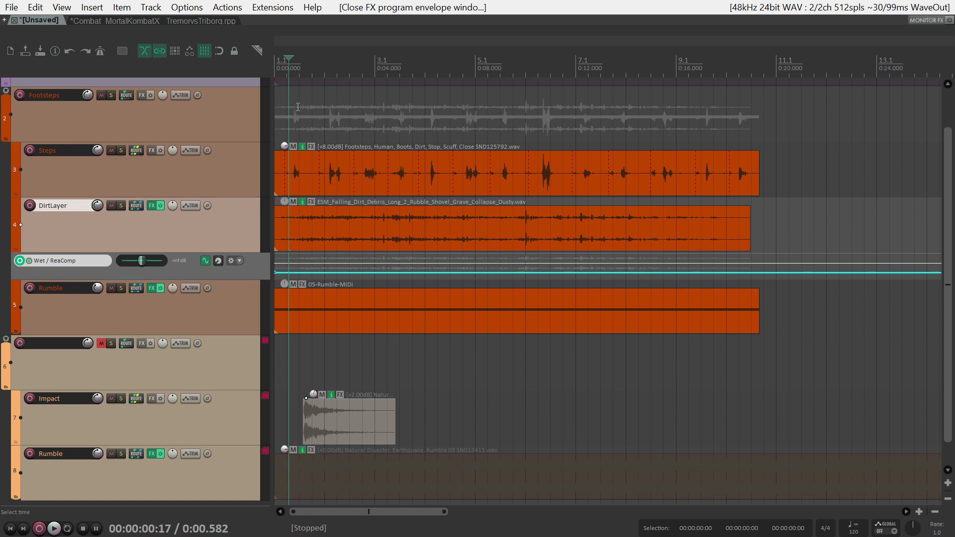
- Record DirtLayer's modulated Wet values from near the project start in Write mode, and return the track to Trim/Read
{"action": "left_click", "coordinate": [280, 119]}
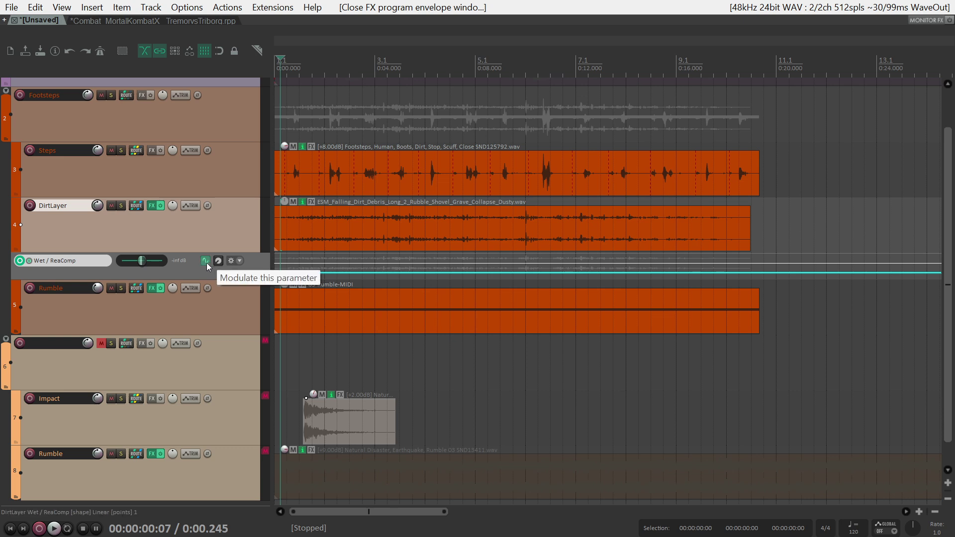
{"action": "right_click", "coordinate": [150, 273]}
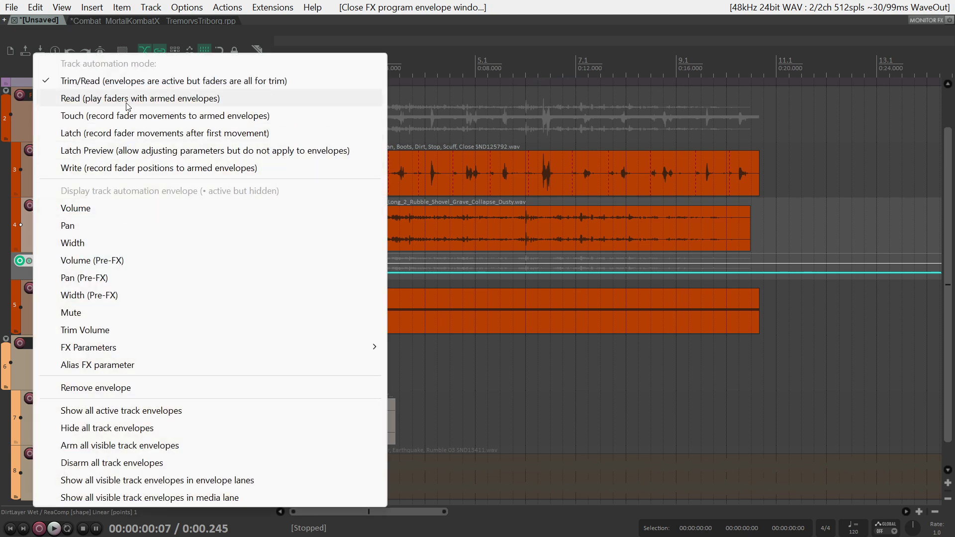
{"action": "left_click", "coordinate": [121, 169]}
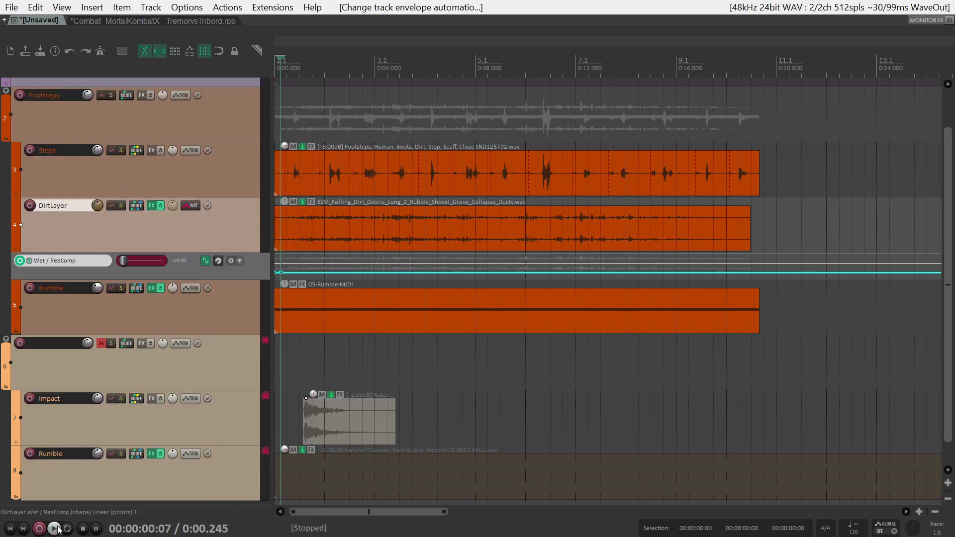
{"action": "key", "text": "space"}
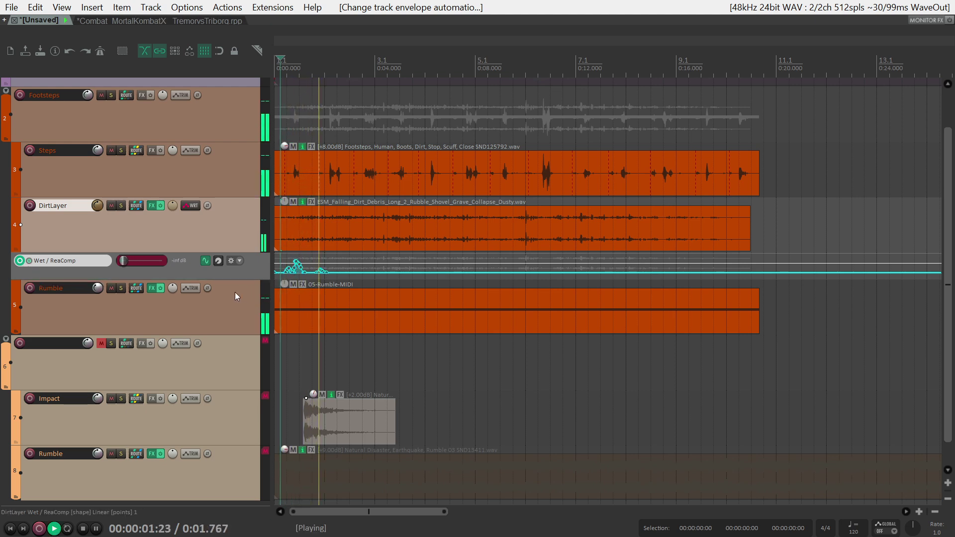
{"action": "scroll", "coordinate": [362, 276], "scroll_direction": "up", "scroll_amount": 2}
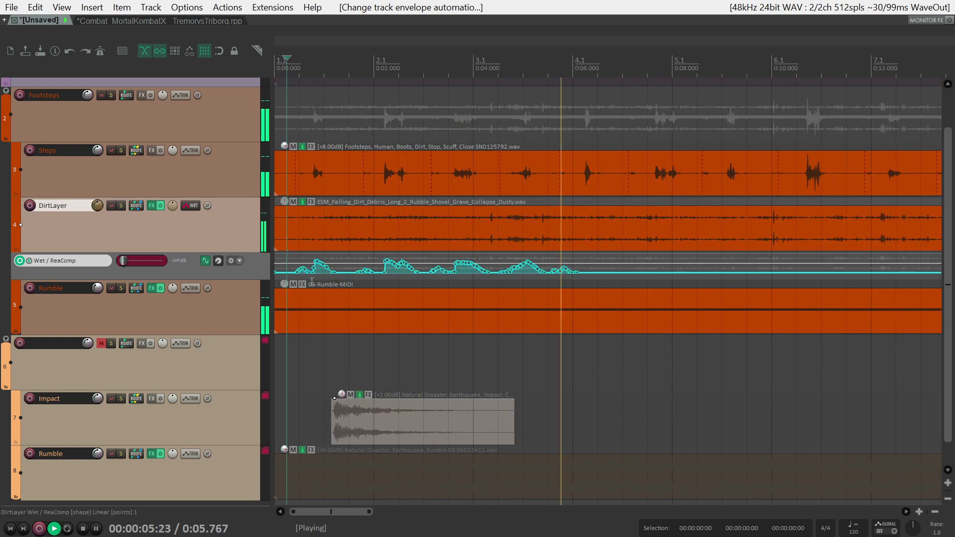
{"action": "scroll", "coordinate": [369, 285], "scroll_direction": "down", "scroll_amount": 1}
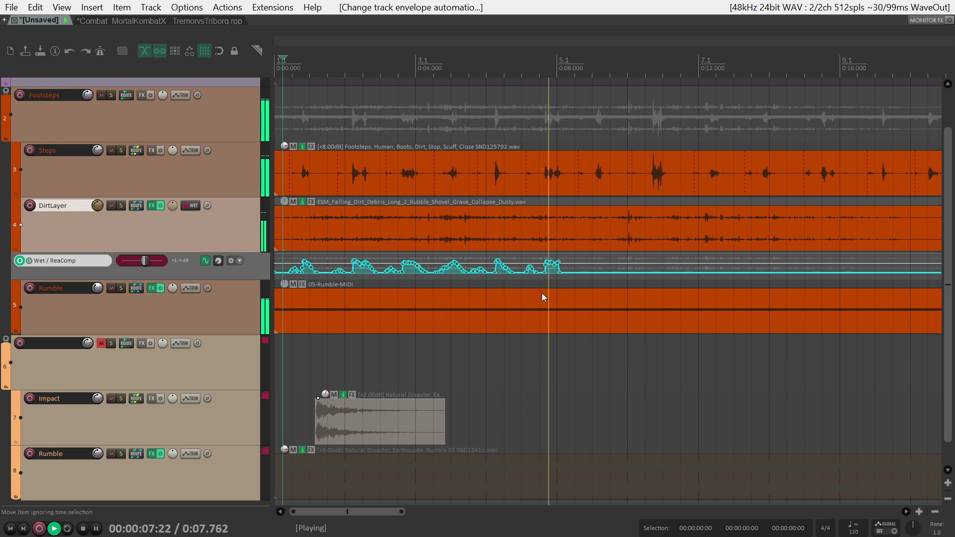
{"action": "key", "text": "space"}
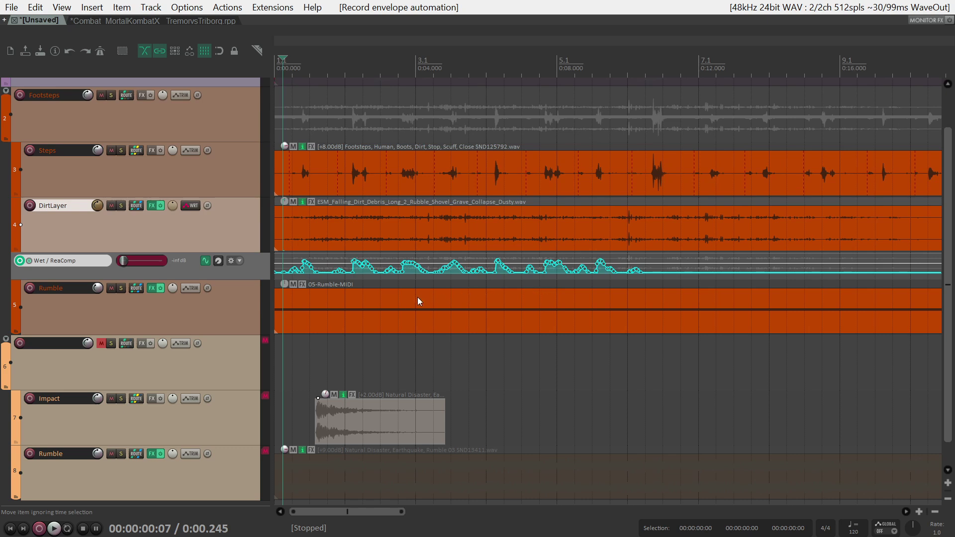
{"action": "right_click", "coordinate": [138, 273]}
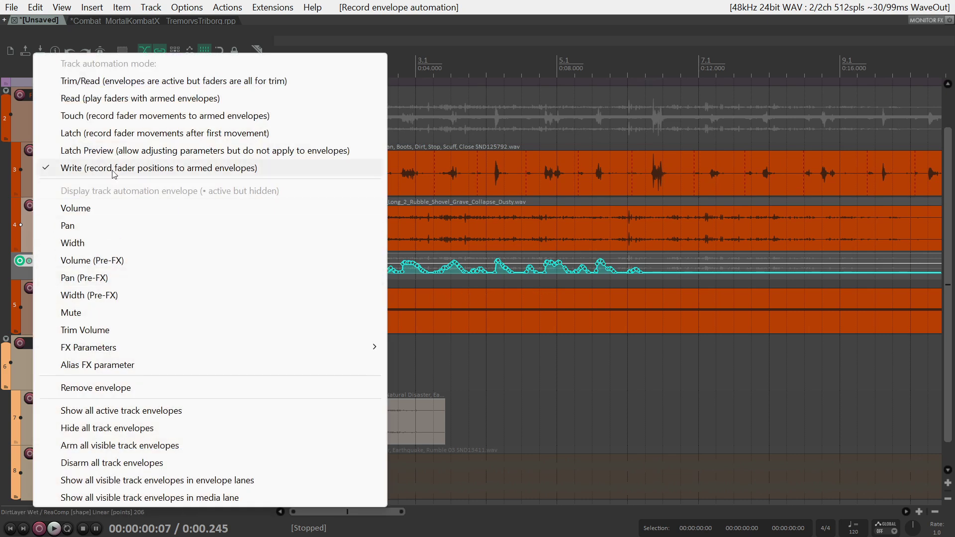
{"action": "left_click", "coordinate": [107, 81]}
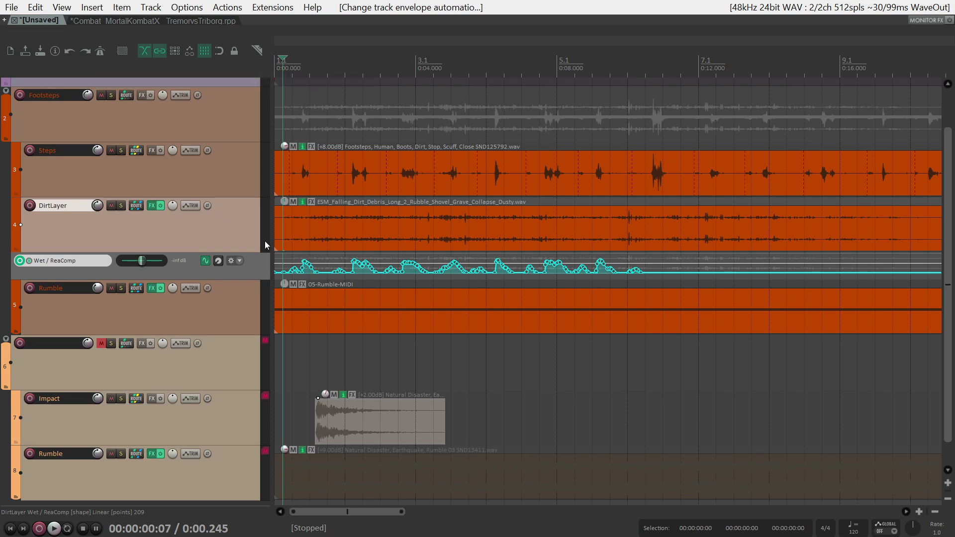
- Examine the written Wet envelope's points along the timeline against the footsteps
{"action": "scroll", "coordinate": [358, 271], "scroll_direction": "up", "scroll_amount": 4}
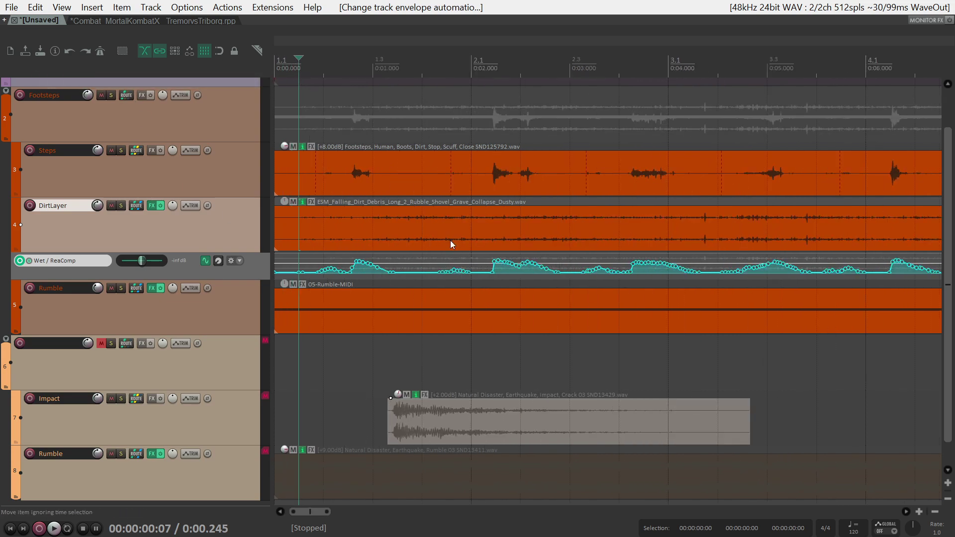
{"action": "scroll", "coordinate": [369, 177], "scroll_direction": "down", "scroll_amount": 3}
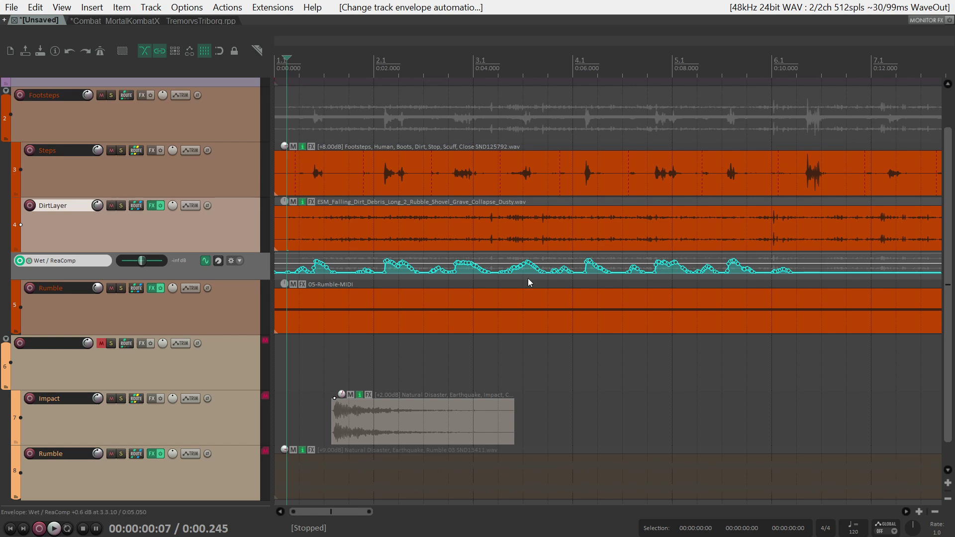
{"action": "scroll", "coordinate": [578, 269], "scroll_direction": "down", "scroll_amount": 2}
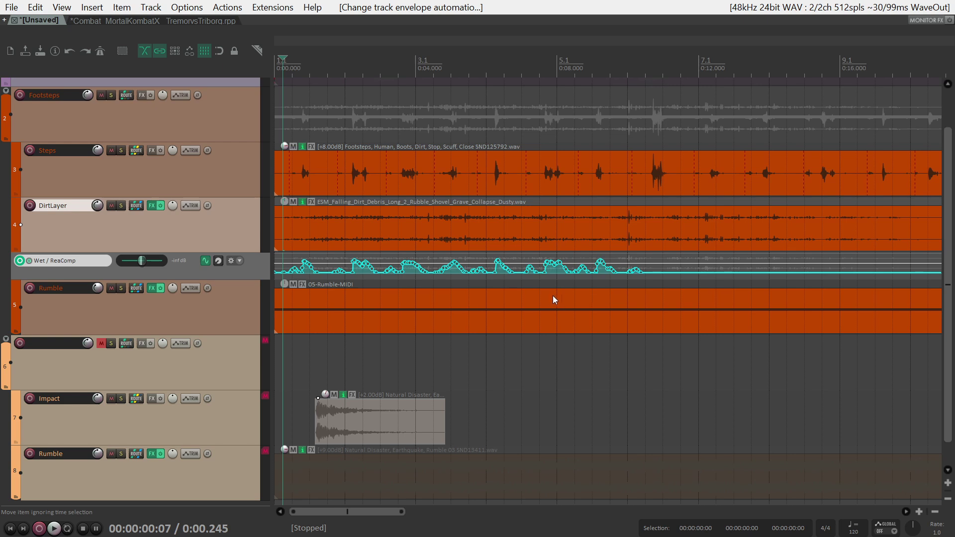
{"action": "scroll", "coordinate": [553, 298], "scroll_direction": "down", "scroll_amount": 1}
{"action": "scroll", "coordinate": [787, 244], "scroll_direction": "up", "scroll_amount": 1}
{"action": "scroll", "coordinate": [746, 204], "scroll_direction": "down", "scroll_amount": 1}
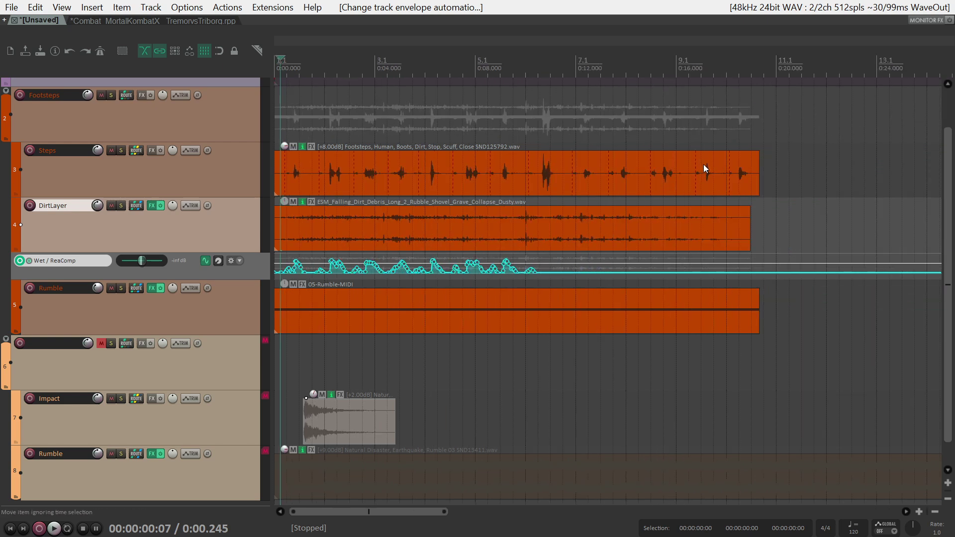
{"action": "left_click", "coordinate": [579, 72]}
{"action": "scroll", "coordinate": [518, 249], "scroll_direction": "up", "scroll_amount": 1}
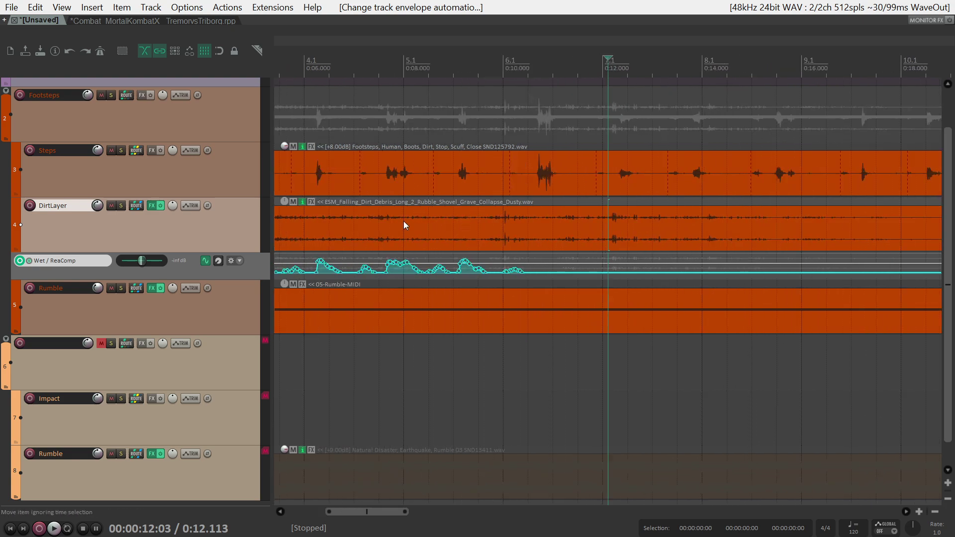
{"action": "left_click", "coordinate": [387, 241]}
{"action": "scroll", "coordinate": [428, 231], "scroll_direction": "up", "scroll_amount": 2}
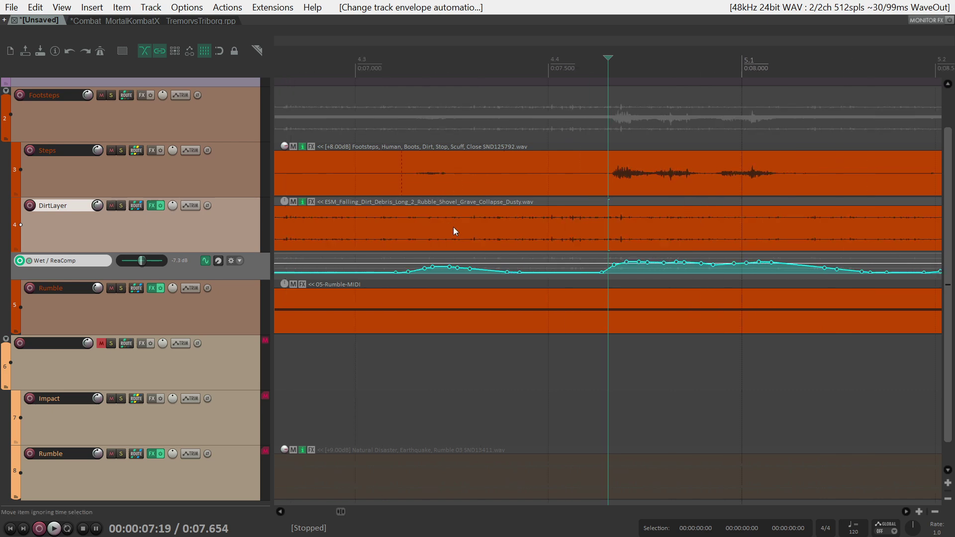
{"action": "scroll", "coordinate": [452, 228], "scroll_direction": "down", "scroll_amount": 4}
{"action": "scroll", "coordinate": [601, 240], "scroll_direction": "up", "scroll_amount": 1}
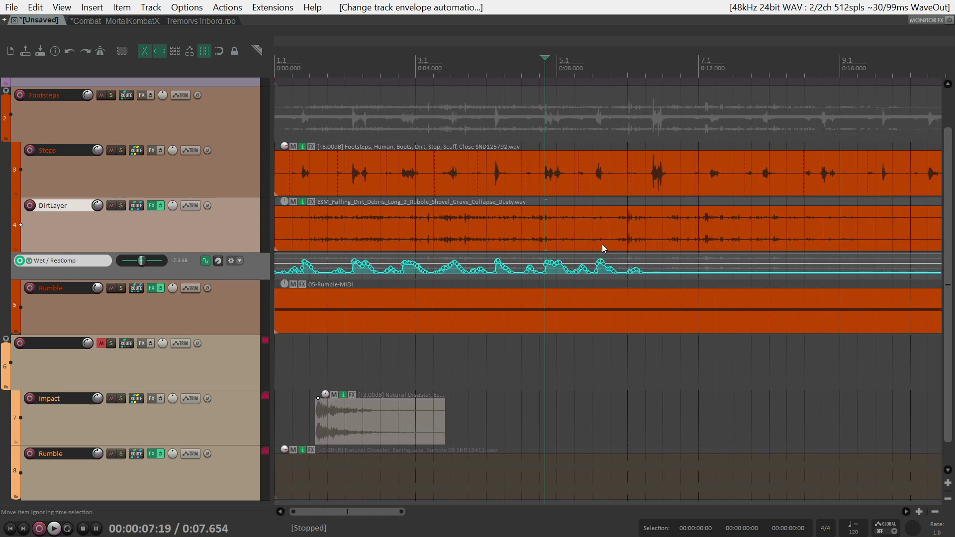
- Set the Wet parameter modulation's attack and release to 0 ms on DirtLayer's ReaComp and close its windows
{"action": "left_click", "coordinate": [152, 206]}
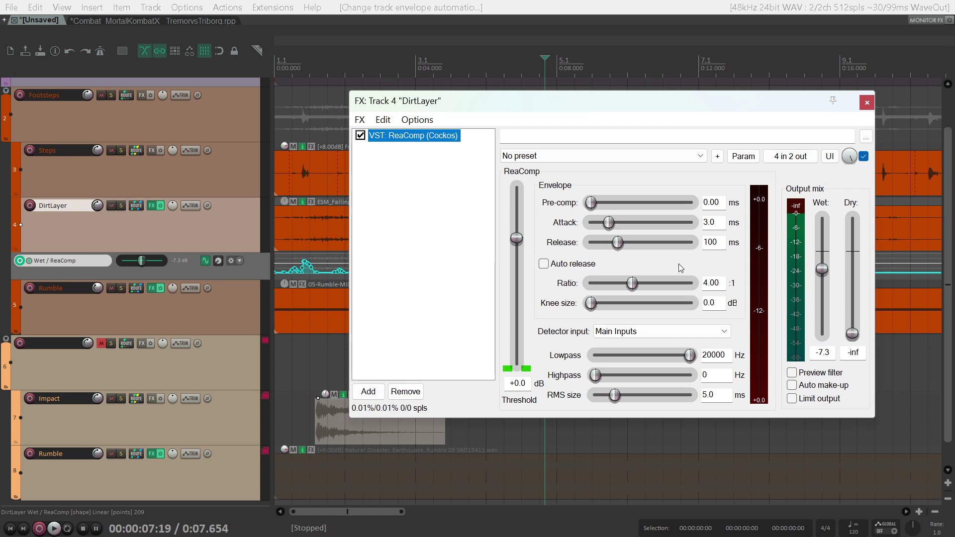
{"action": "left_click", "coordinate": [823, 269]}
{"action": "left_click", "coordinate": [743, 156]}
{"action": "left_click", "coordinate": [799, 226]}
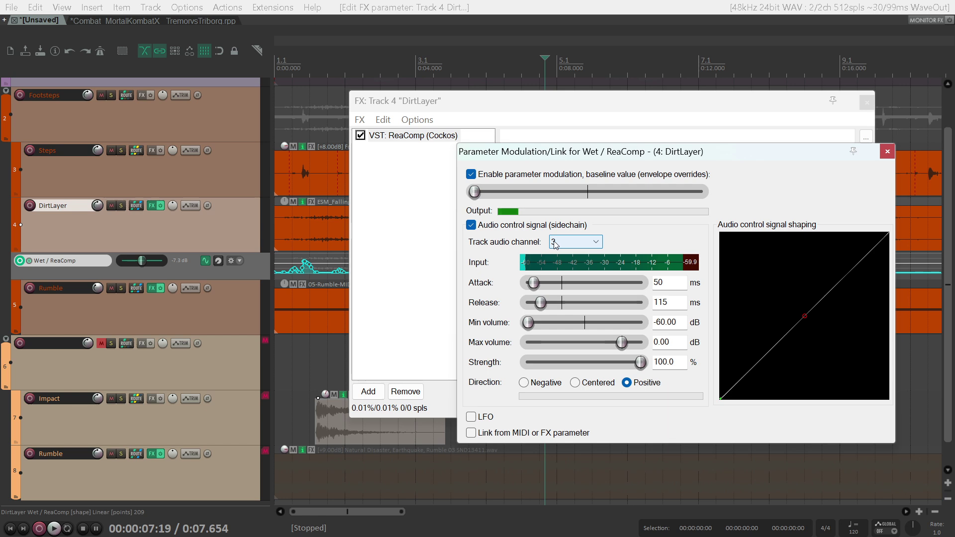
{"action": "left_click_drag", "start_coordinate": [534, 283], "coordinate": [505, 313]}
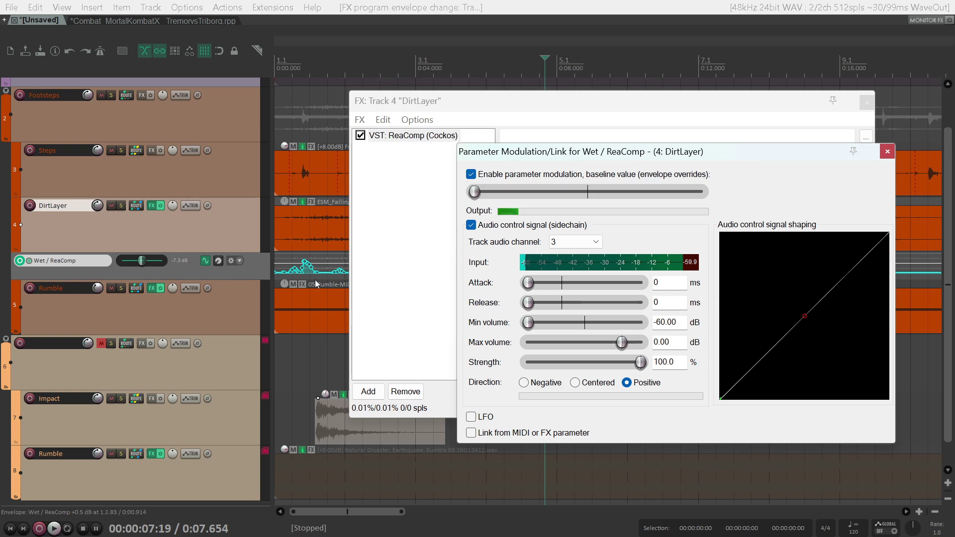
{"action": "left_click", "coordinate": [888, 152]}
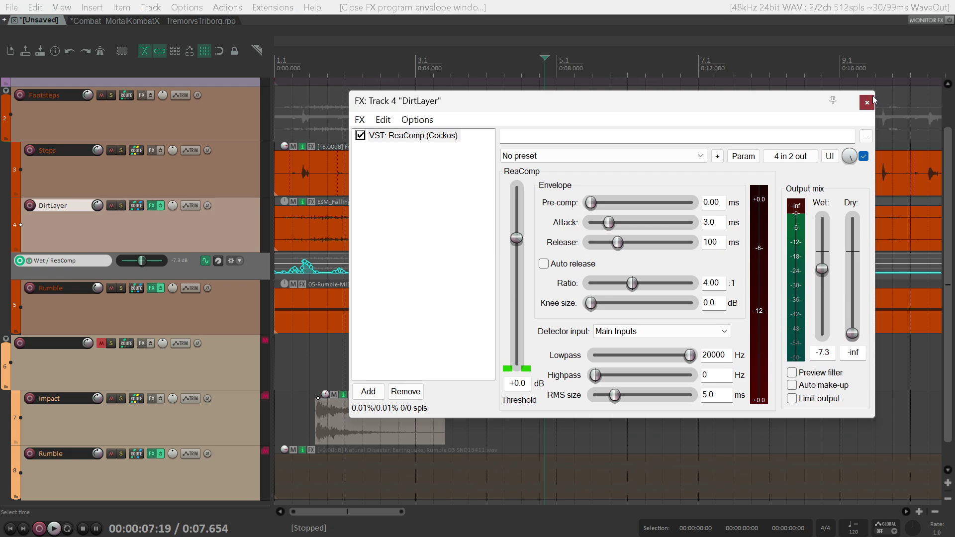
{"action": "left_click", "coordinate": [868, 102]}
- Set DirtLayer's track automation mode to Write for recording the ReaComp Wet envelope
{"action": "left_click", "coordinate": [237, 265]}
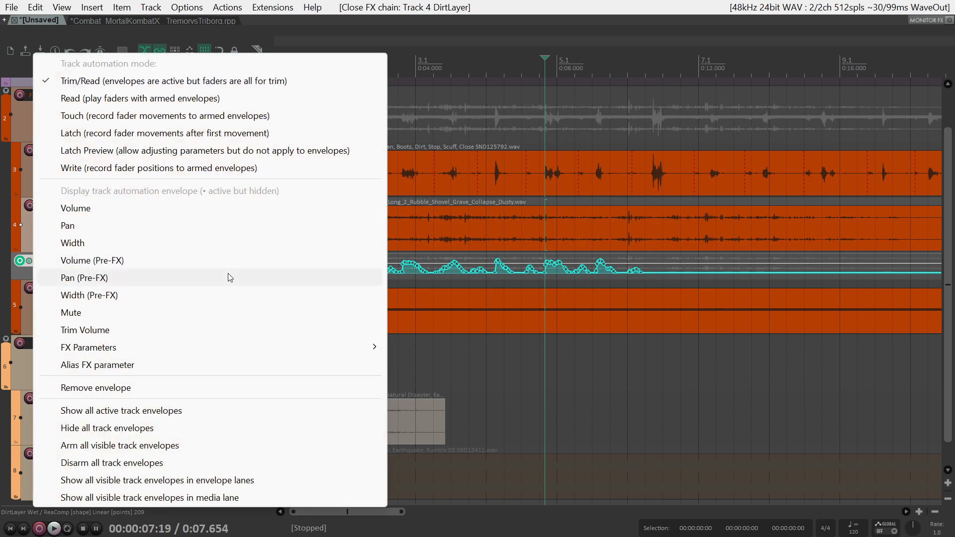
{"action": "left_click", "coordinate": [483, 278]}
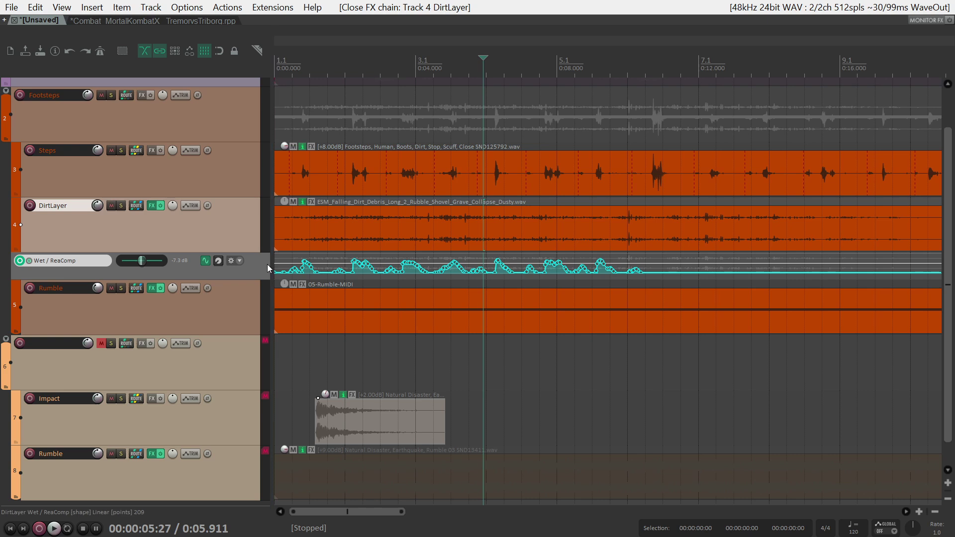
{"action": "scroll", "coordinate": [447, 174], "scroll_direction": "down", "scroll_amount": 2}
{"action": "left_click", "coordinate": [558, 69]}
{"action": "left_click", "coordinate": [547, 68]}
{"action": "left_click", "coordinate": [557, 69]}
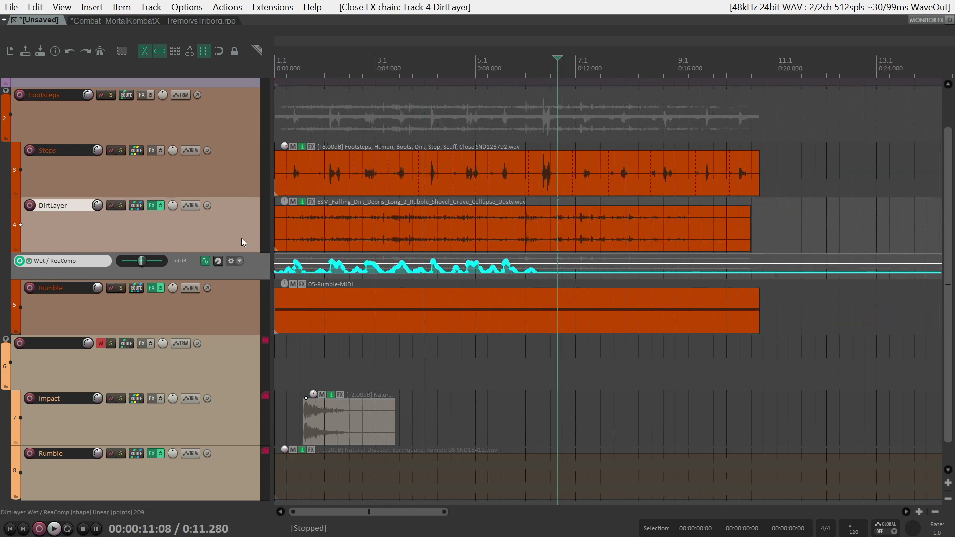
{"action": "right_click", "coordinate": [220, 274]}
{"action": "left_click", "coordinate": [112, 170]}
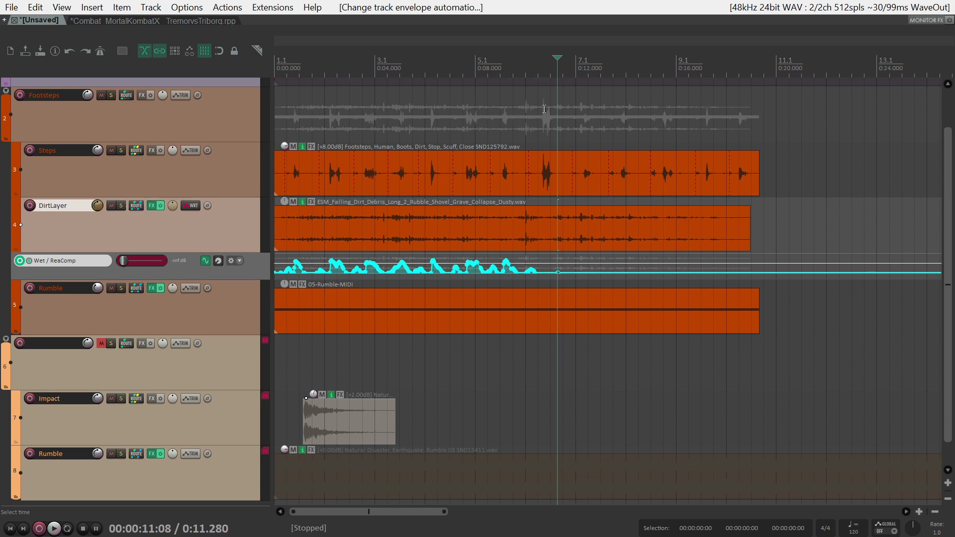
- Record DirtLayer's modulated Wet values from about 9.99 s through the loud double footstep
{"action": "scroll", "coordinate": [544, 109], "scroll_direction": "up", "scroll_amount": 5}
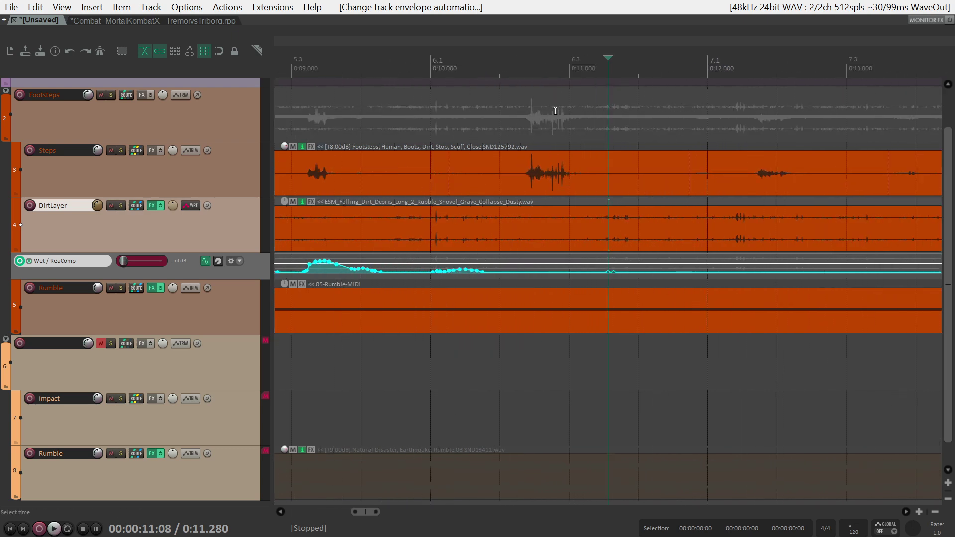
{"action": "left_click", "coordinate": [436, 64]}
{"action": "left_click", "coordinate": [422, 68]}
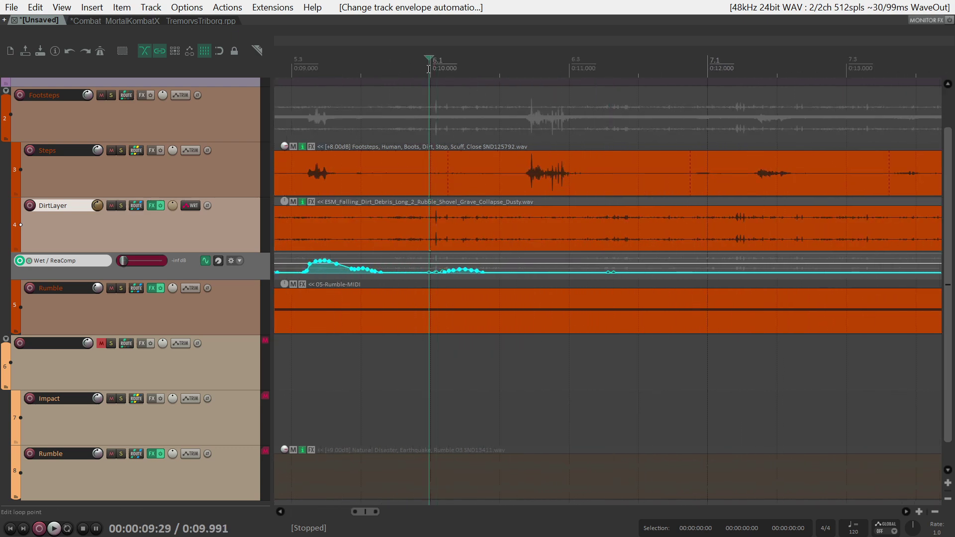
{"action": "key", "text": "space"}
{"action": "key", "text": "space"}
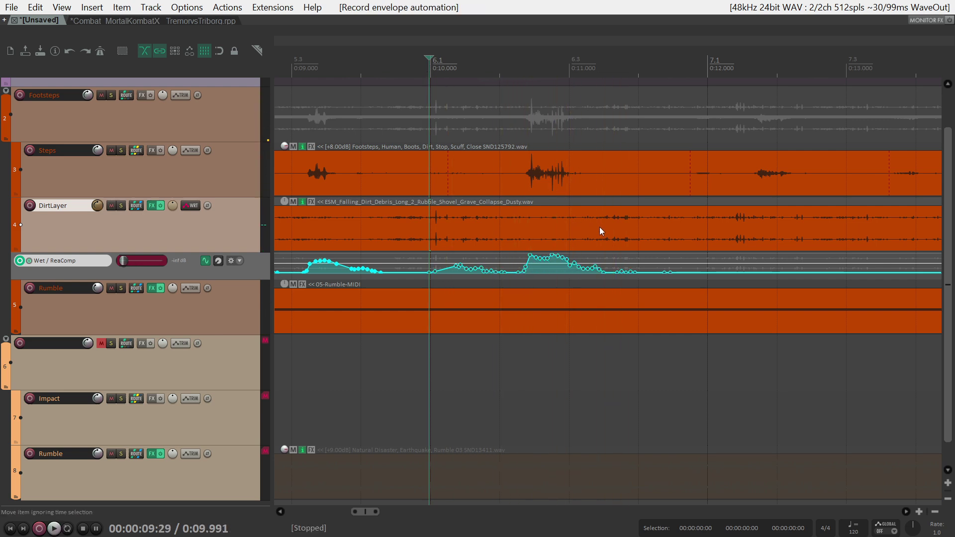
- Examine the spacing of the newly written Wet envelope points against the loud footstep and the earlier passes
{"action": "scroll", "coordinate": [647, 234], "scroll_direction": "up", "scroll_amount": 2}
{"action": "left_click", "coordinate": [740, 86]}
{"action": "scroll", "coordinate": [791, 124], "scroll_direction": "up", "scroll_amount": 3}
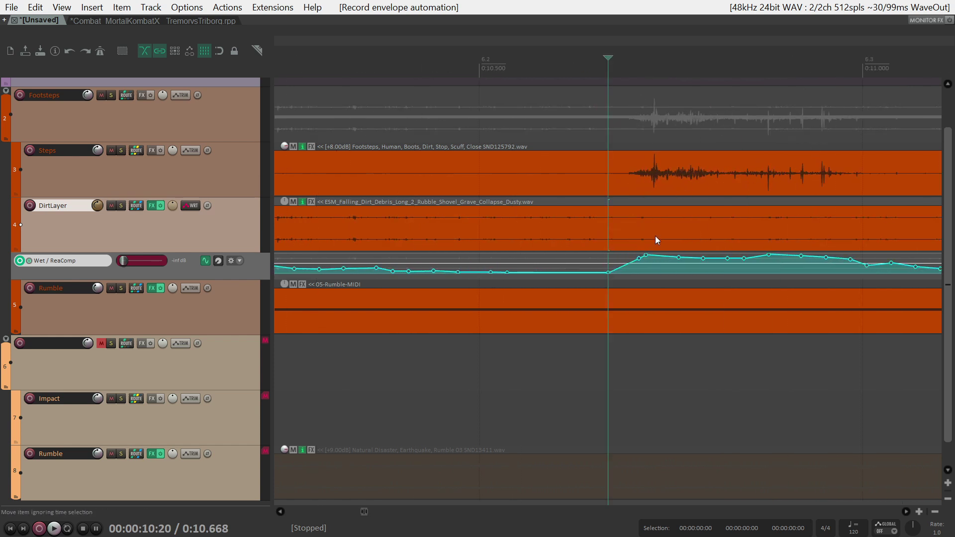
{"action": "scroll", "coordinate": [684, 185], "scroll_direction": "down", "scroll_amount": 2}
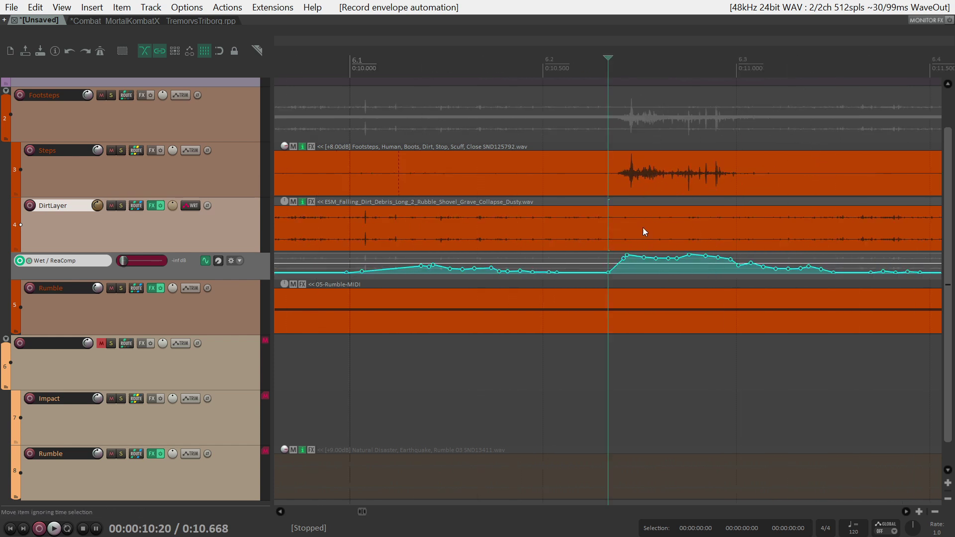
{"action": "scroll", "coordinate": [637, 265], "scroll_direction": "up", "scroll_amount": 2}
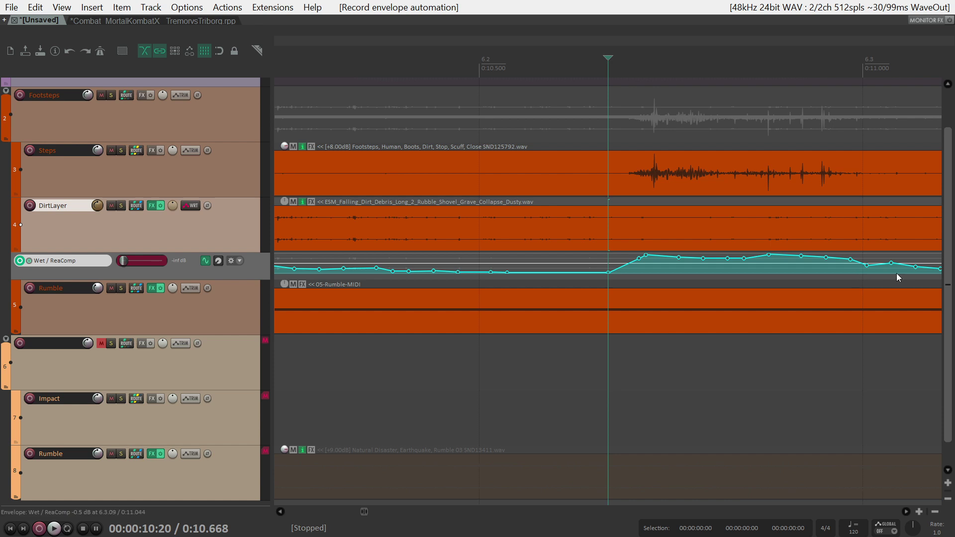
{"action": "scroll", "coordinate": [897, 274], "scroll_direction": "down", "scroll_amount": 6}
{"action": "left_click", "coordinate": [542, 67]}
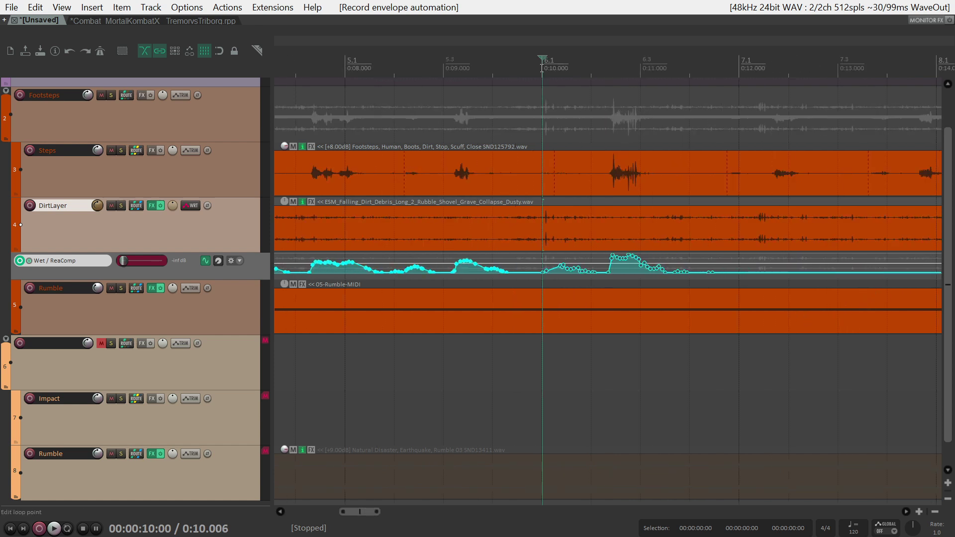
{"action": "scroll", "coordinate": [578, 91], "scroll_direction": "down", "scroll_amount": 1}
{"action": "left_click", "coordinate": [506, 56]}
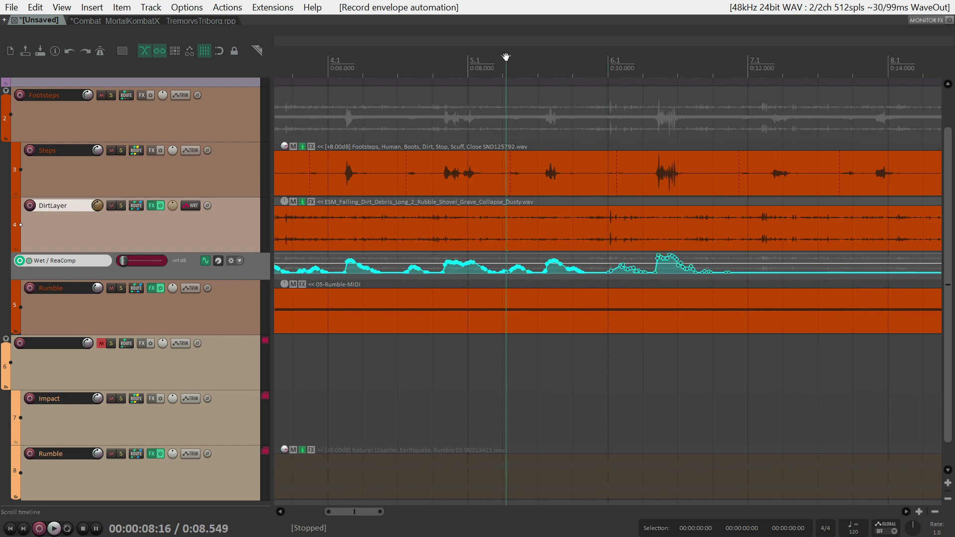
- Set the audio device buffers to 1 x 512 samples and apply the preferences
{"action": "left_click", "coordinate": [909, 12]}
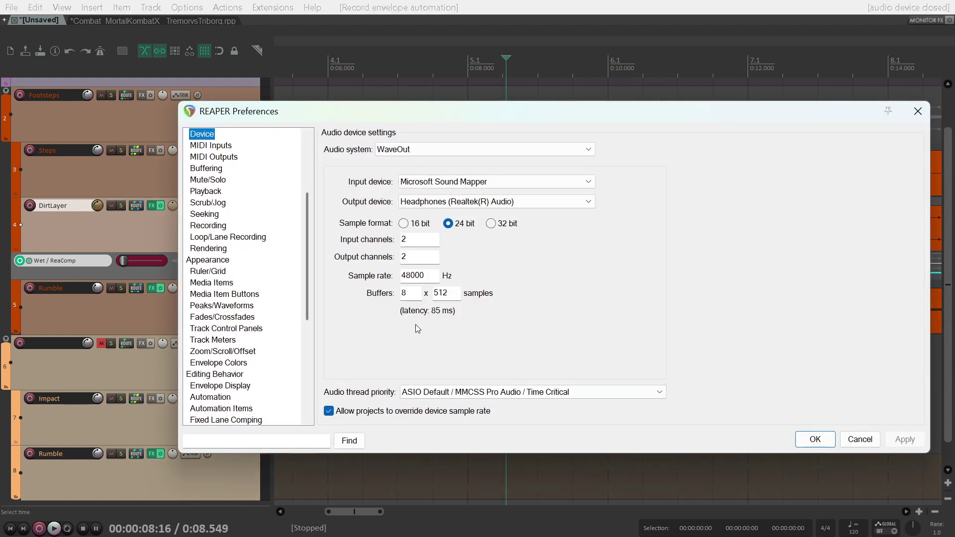
{"action": "left_click", "coordinate": [416, 296]}
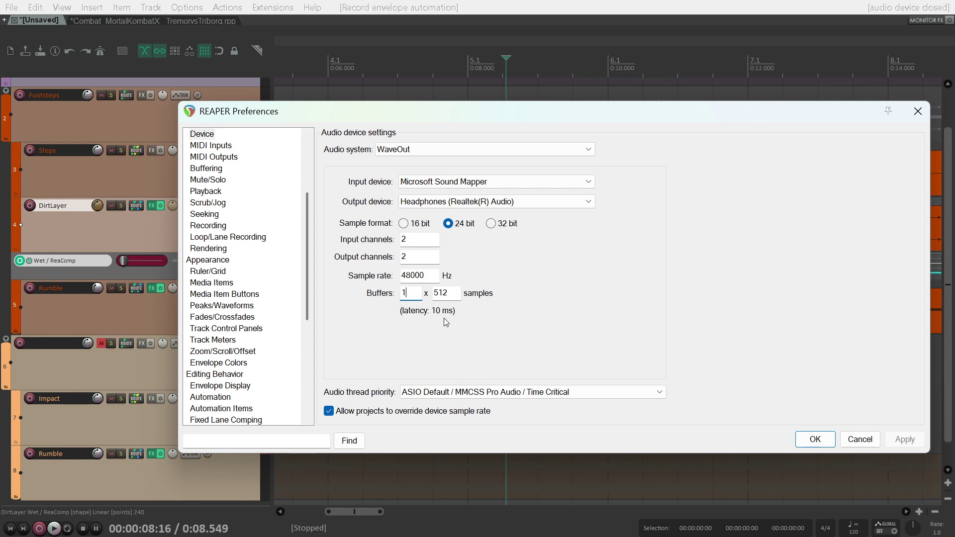
{"action": "key", "text": "Tab"}
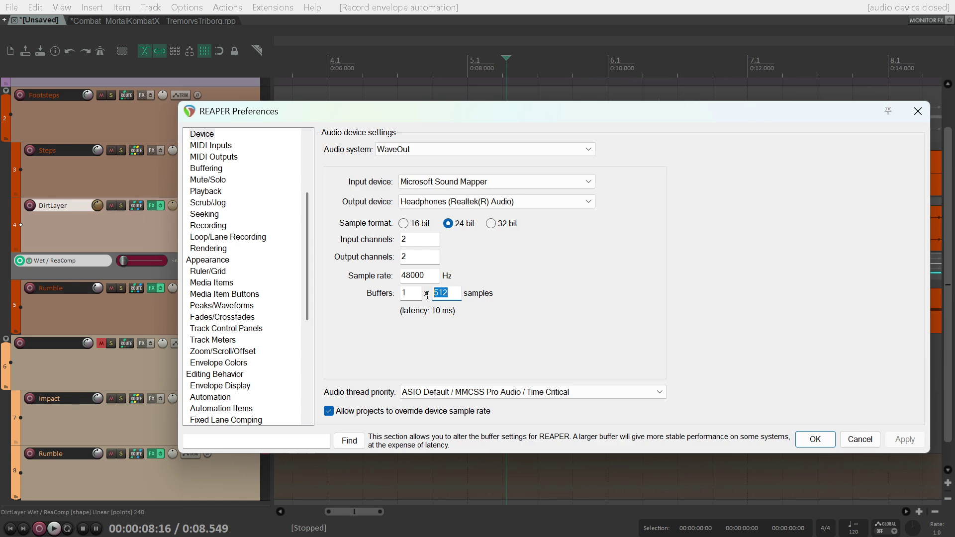
{"action": "left_click", "coordinate": [820, 442]}
- Record the Wet modulation again from about 9.87 s with the smaller buffer and inspect its points around the loud footstep
{"action": "scroll", "coordinate": [749, 422], "scroll_direction": "up", "scroll_amount": 2}
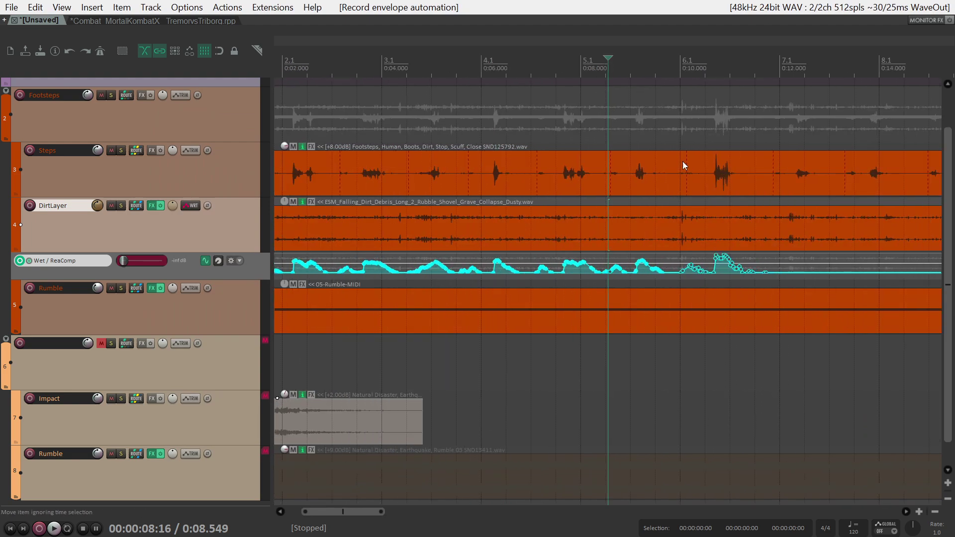
{"action": "left_click", "coordinate": [673, 70]}
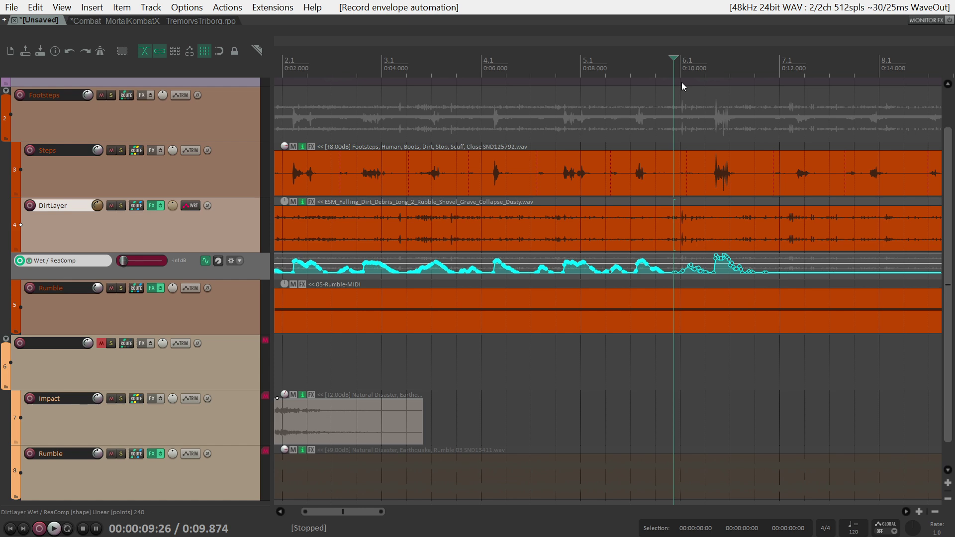
{"action": "key", "text": "space"}
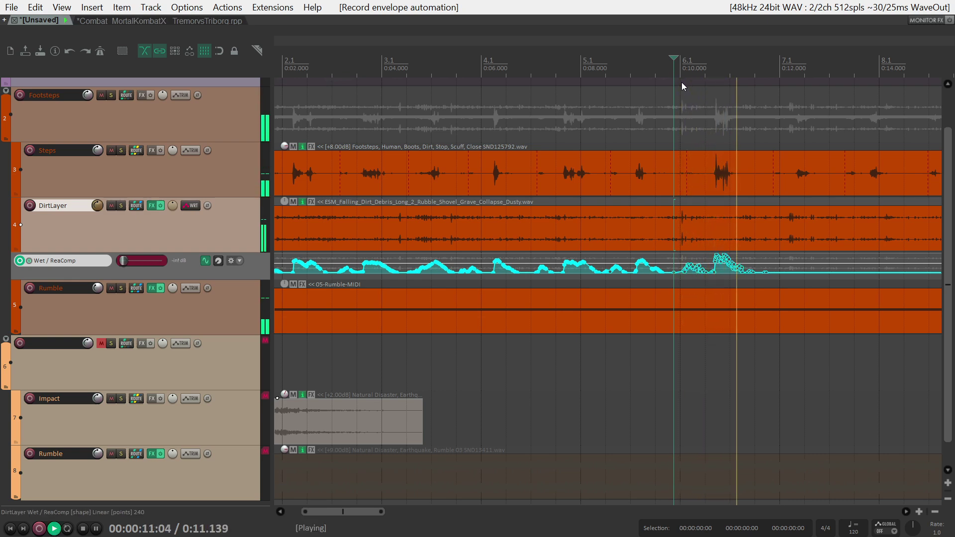
{"action": "key", "text": "space"}
{"action": "left_click", "coordinate": [706, 73]}
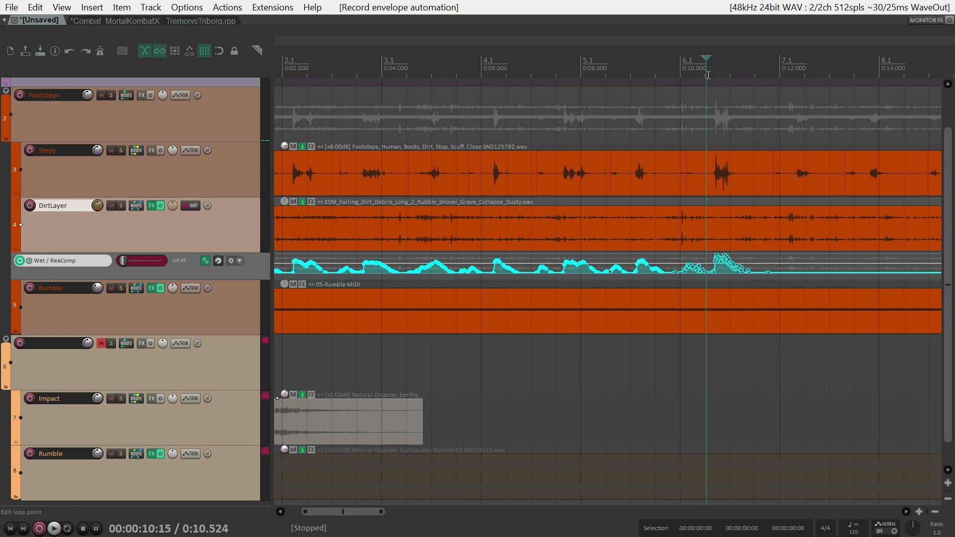
{"action": "scroll", "coordinate": [774, 187], "scroll_direction": "up", "scroll_amount": 7}
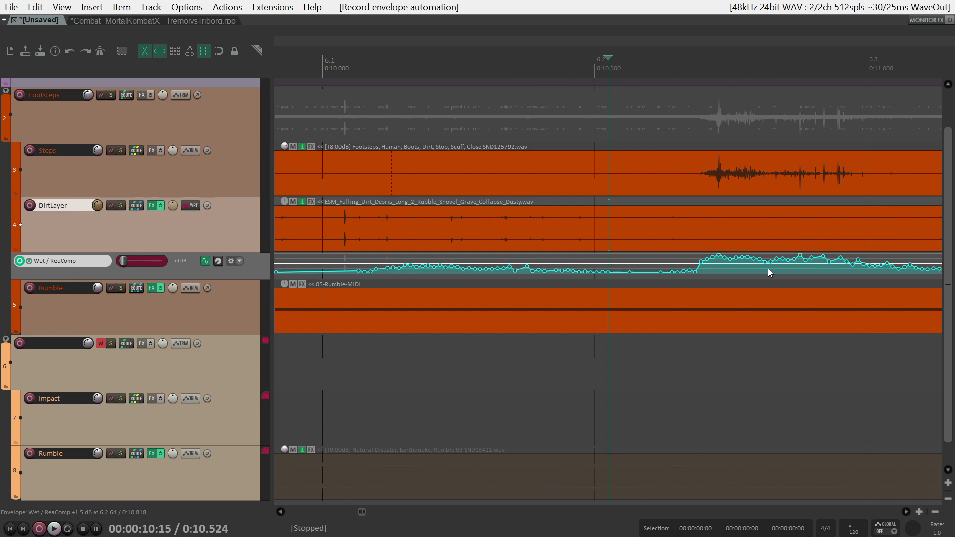
- Undo the overlapping Wet recordings and write a fresh pass from about 9.9 s through the loud footstep
{"action": "left_click", "coordinate": [707, 67]}
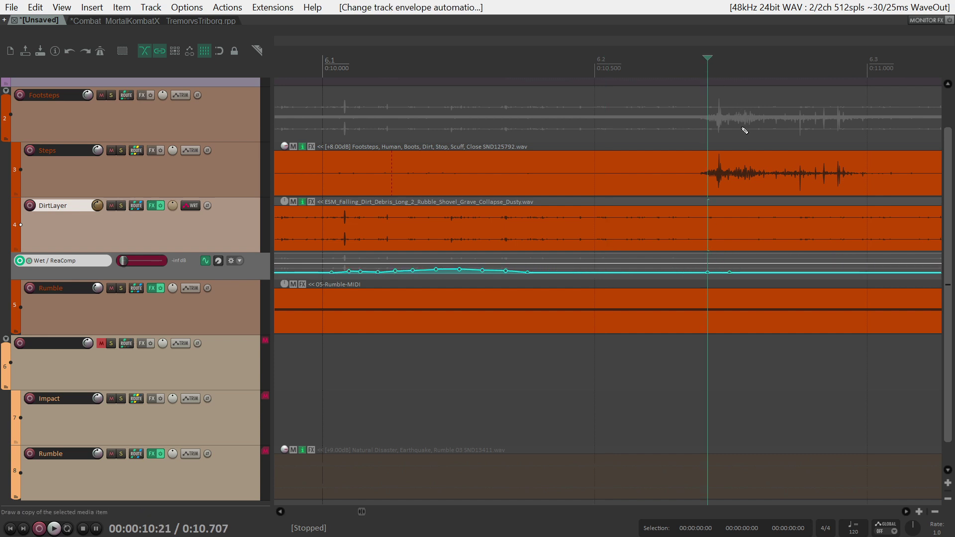
{"action": "scroll", "coordinate": [604, 172], "scroll_direction": "down", "scroll_amount": 3}
{"action": "left_click", "coordinate": [449, 73]}
{"action": "key", "text": "space"}
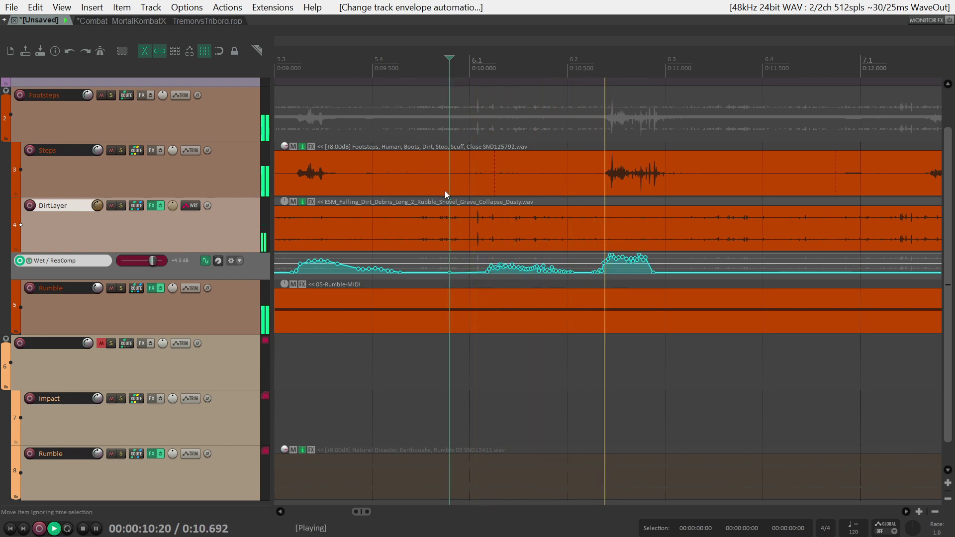
{"action": "key", "text": "space"}
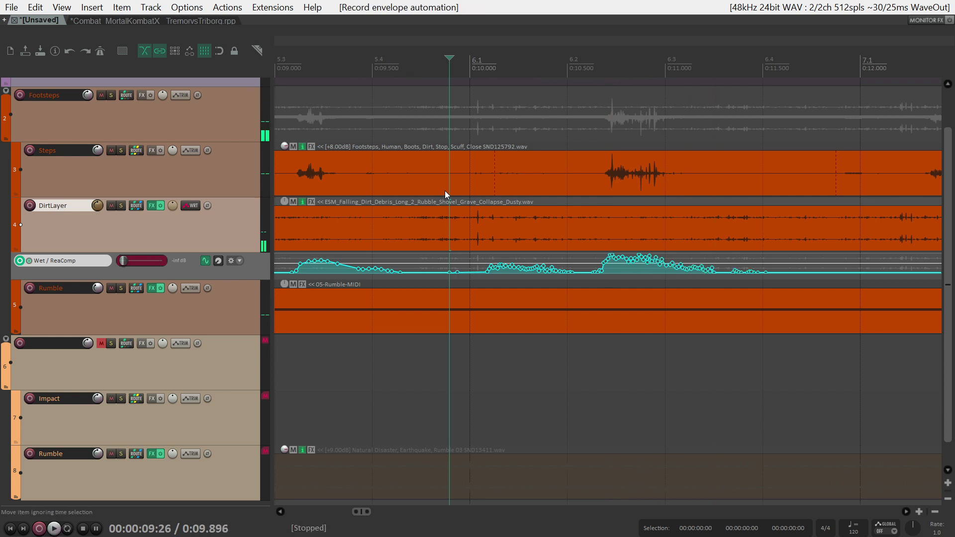
- Compare the point density of the fresh Wet envelope pass with the earlier section recorded at the larger buffer size
{"action": "scroll", "coordinate": [693, 298], "scroll_direction": "down", "scroll_amount": 3}
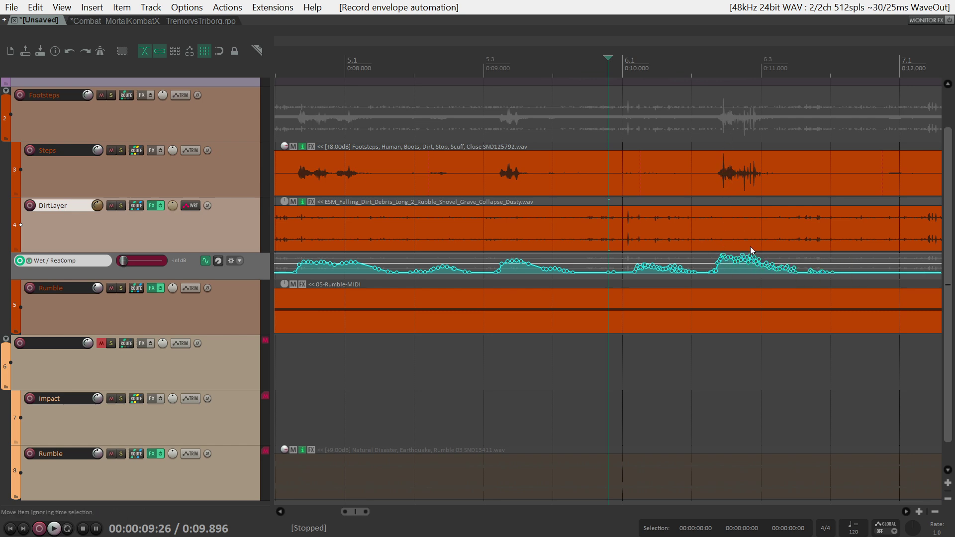
{"action": "scroll", "coordinate": [745, 231], "scroll_direction": "down", "scroll_amount": 3}
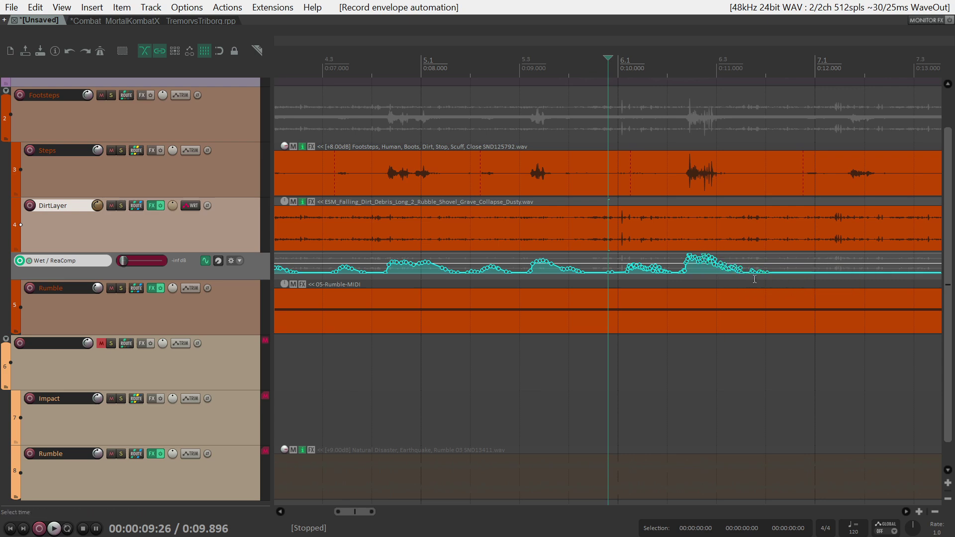
{"action": "scroll", "coordinate": [756, 284], "scroll_direction": "up", "scroll_amount": 3}
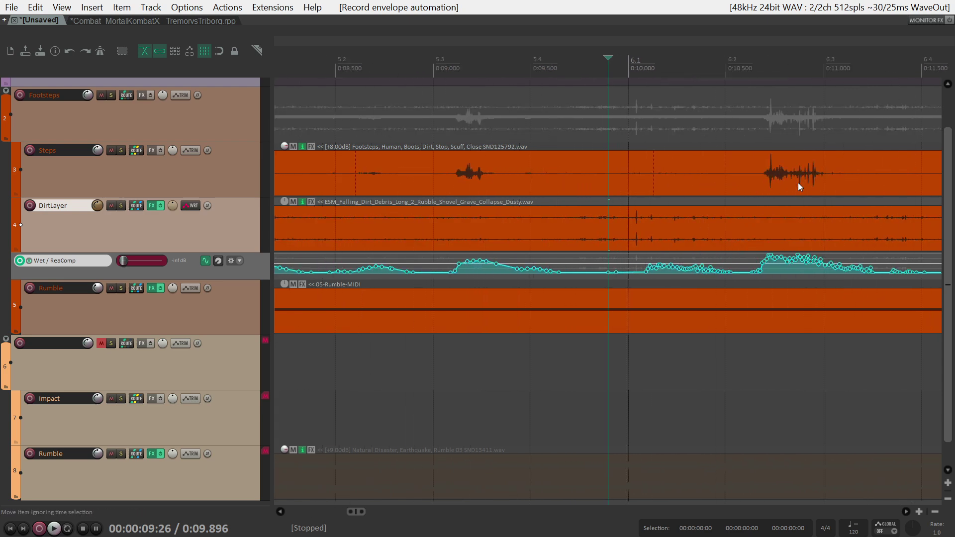
{"action": "scroll", "coordinate": [788, 240], "scroll_direction": "down", "scroll_amount": 6}
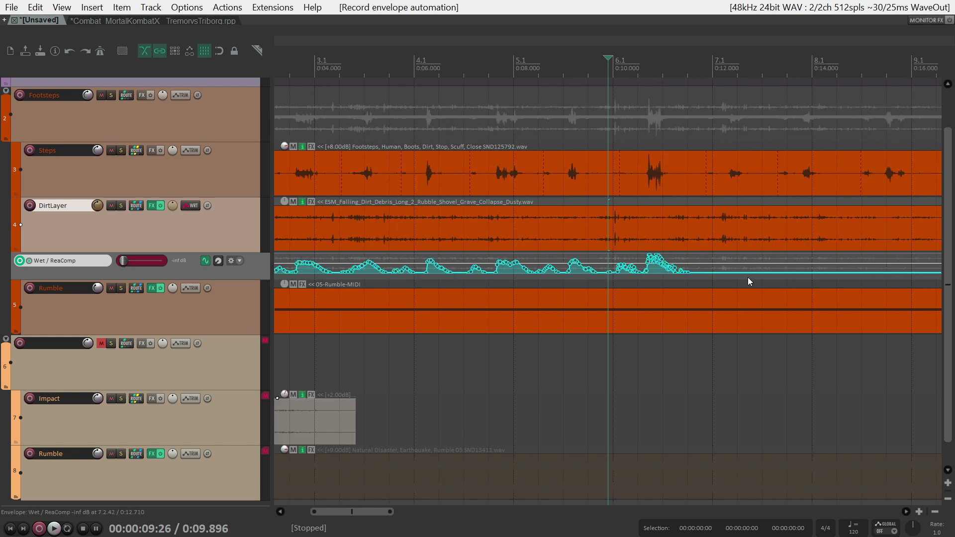
{"action": "scroll", "coordinate": [748, 282], "scroll_direction": "down", "scroll_amount": 1}
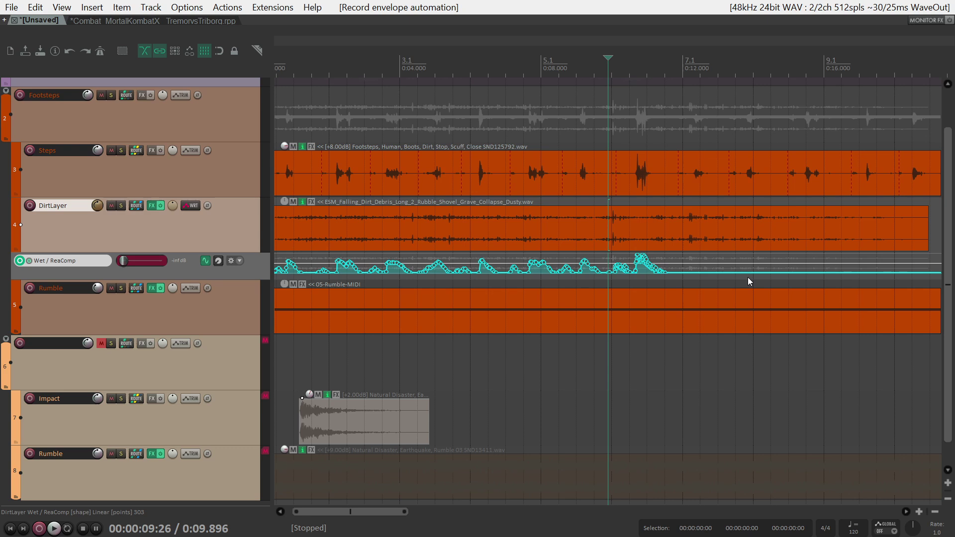
{"action": "scroll", "coordinate": [750, 256], "scroll_direction": "down", "scroll_amount": 1}
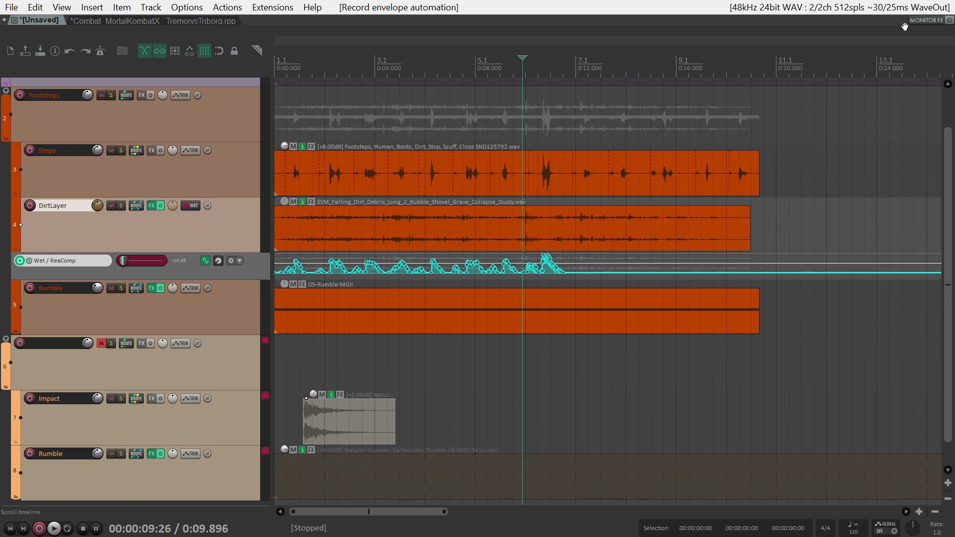
- Set the audio device buffers to 8 x 512 samples and apply the preferences
{"action": "left_click", "coordinate": [917, 8]}
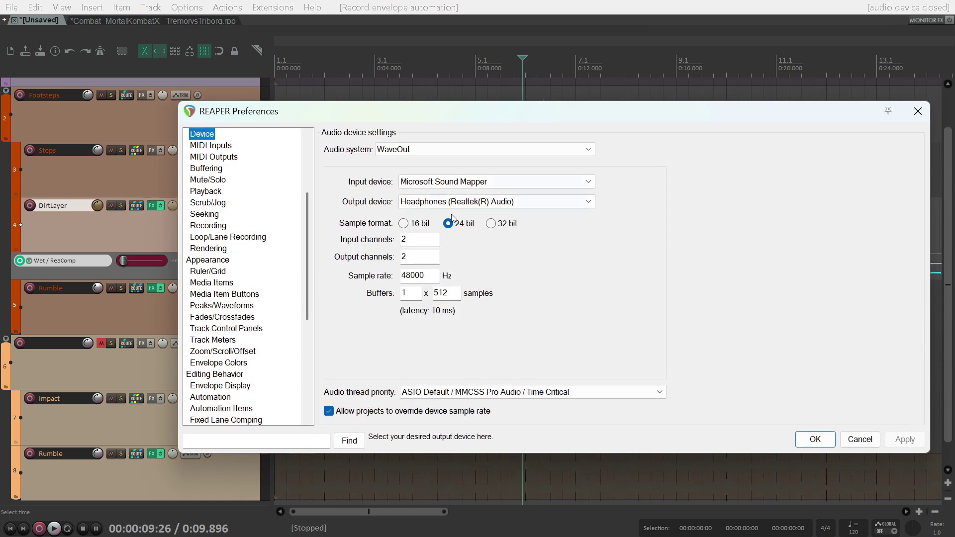
{"action": "double_click", "coordinate": [413, 296]}
{"action": "type", "text": "8"}
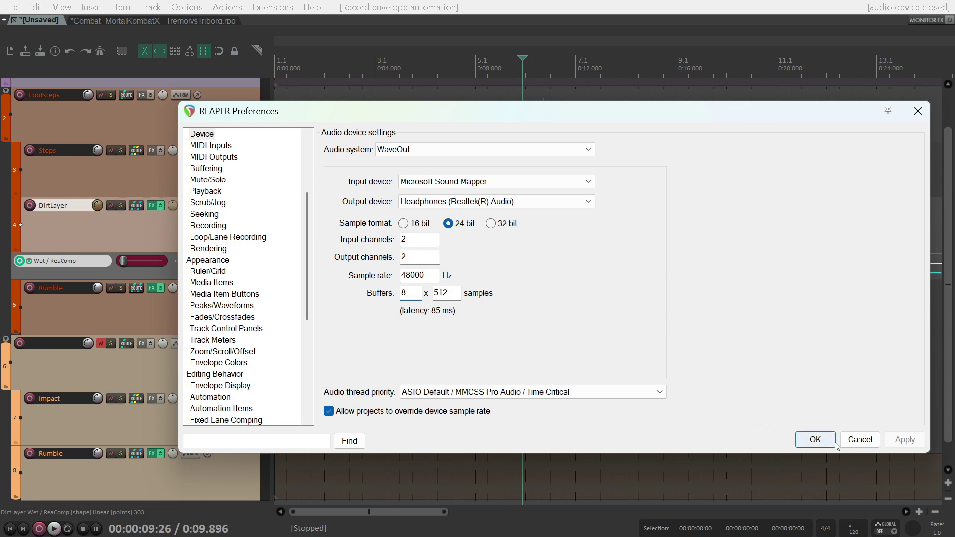
{"action": "left_click", "coordinate": [815, 439]}
- Write a short Wet envelope pass from about 9.9 s on DirtLayer with the larger buffer
{"action": "scroll", "coordinate": [506, 371], "scroll_direction": "down", "scroll_amount": 2}
{"action": "scroll", "coordinate": [506, 372], "scroll_direction": "up", "scroll_amount": 5}
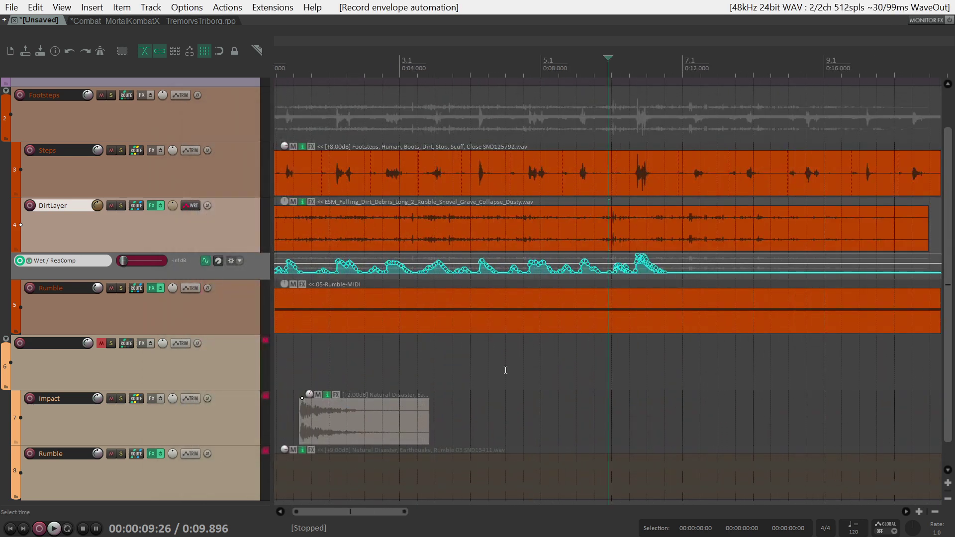
{"action": "key", "text": "space"}
{"action": "key", "text": "space"}
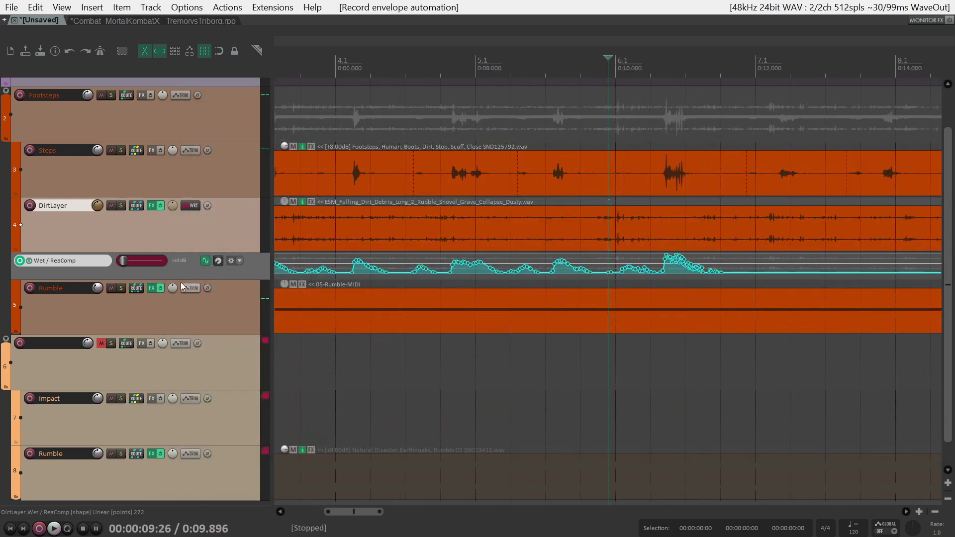
- Return DirtLayer's automation mode to Trim/Read and play back the written Wet envelope from about 9.9 s
{"action": "right_click", "coordinate": [220, 275]}
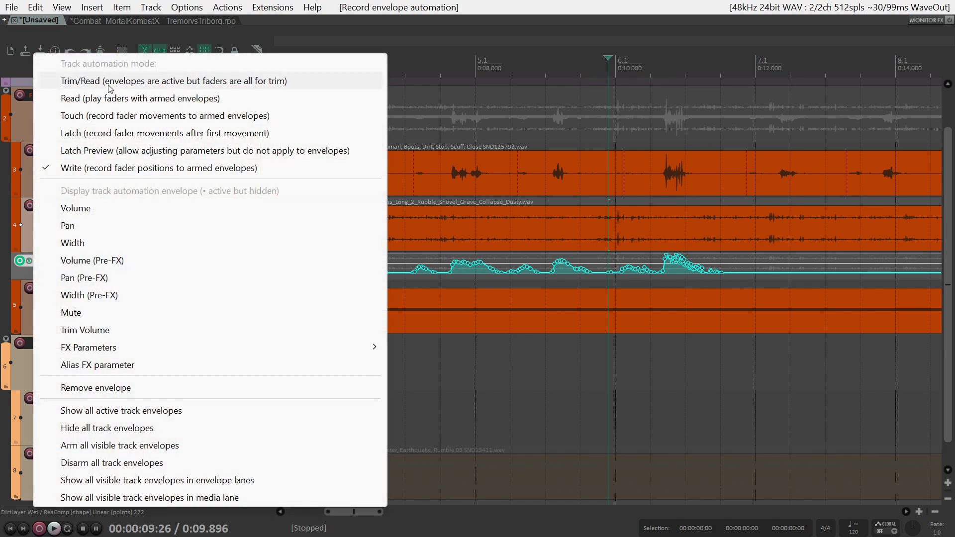
{"action": "left_click", "coordinate": [114, 84]}
{"action": "key", "text": "space"}
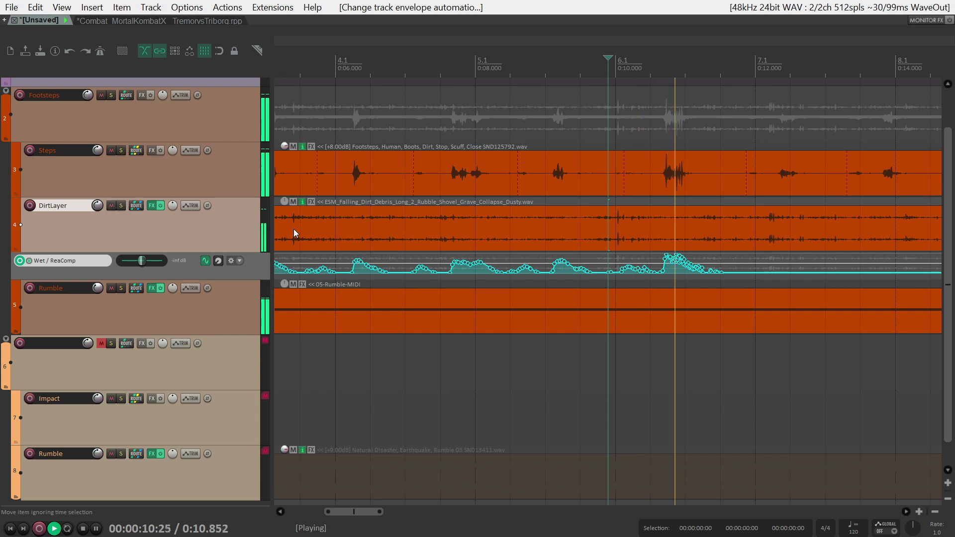
{"action": "key", "text": "space"}
{"action": "scroll", "coordinate": [299, 249], "scroll_direction": "down", "scroll_amount": 5}
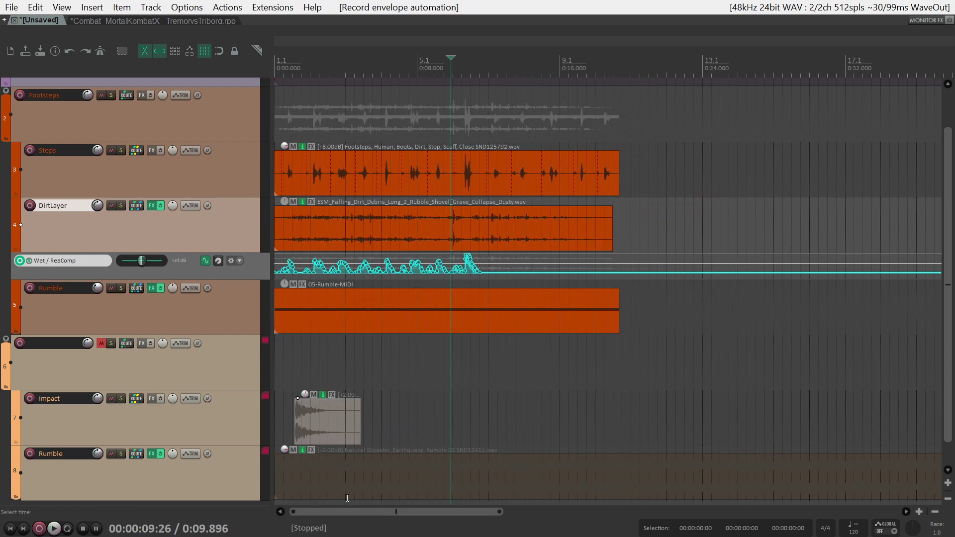
- Select the unnamed folder track above Impact and switch to Soundly
{"action": "left_click", "coordinate": [221, 435]}
{"action": "left_click", "coordinate": [165, 368]}
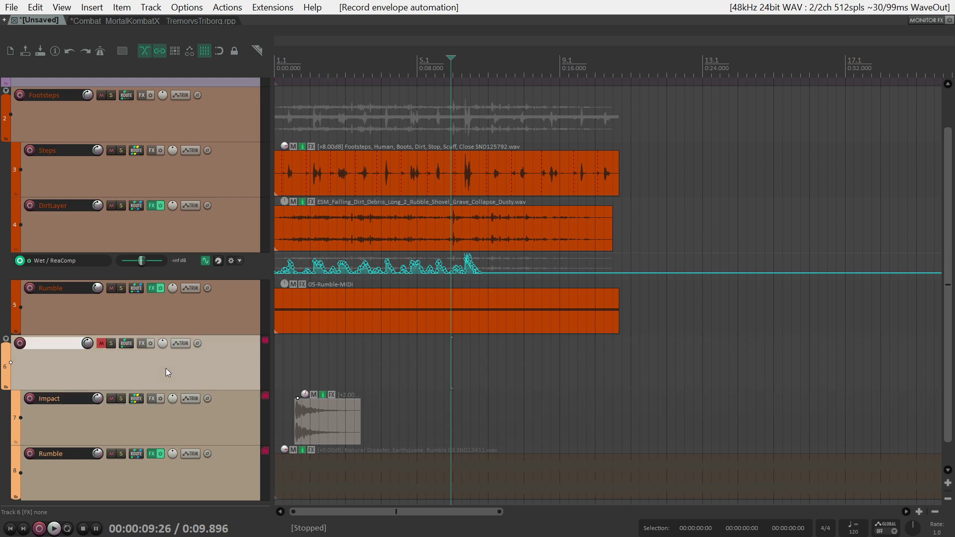
{"action": "scroll", "coordinate": [166, 372], "scroll_direction": "down", "scroll_amount": 3}
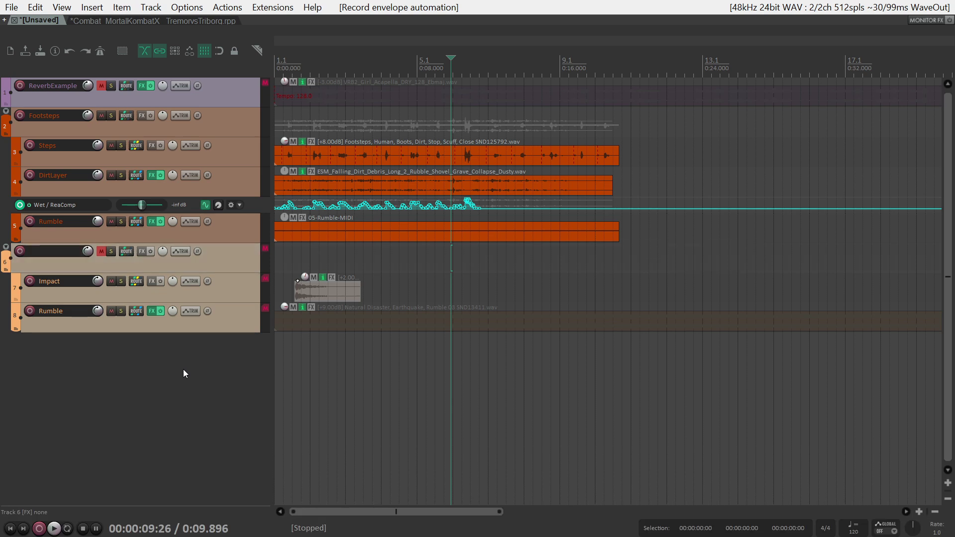
{"action": "key", "text": "alt+Tab"}
{"action": "key", "text": "alt+Tab"}
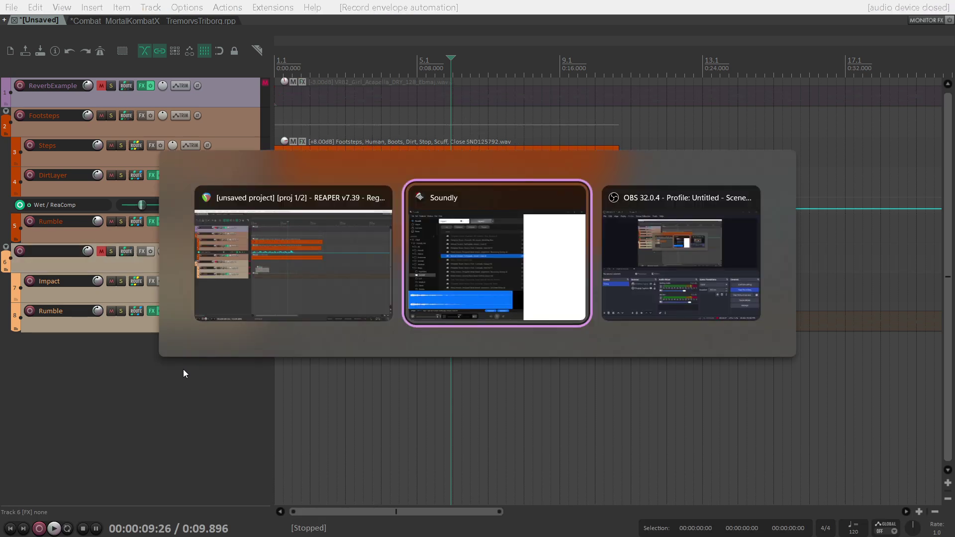